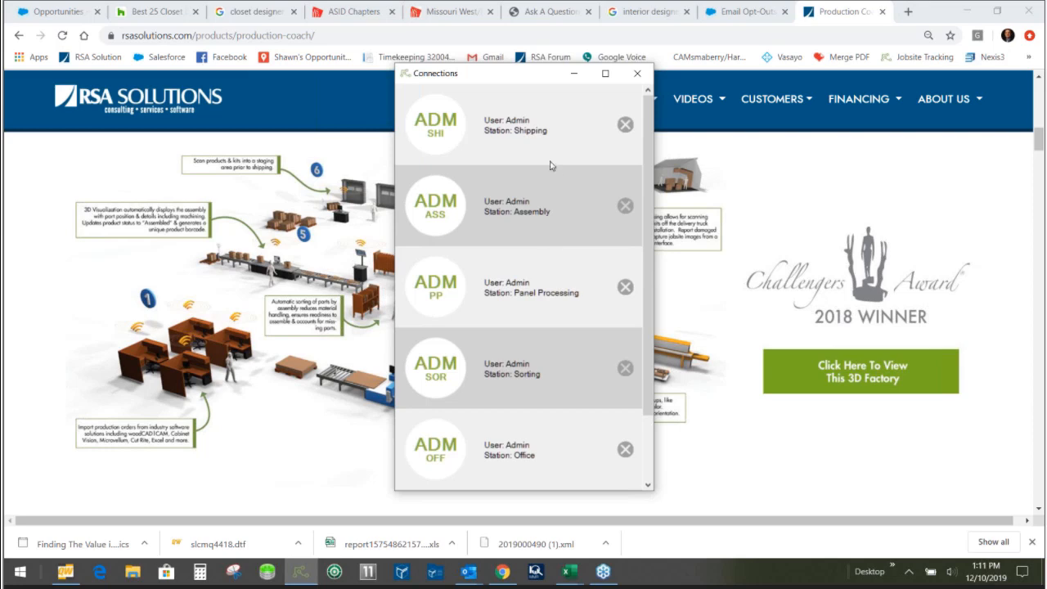
# - Enter the Office station and review the job status and the part and hardware details of the first work order
pyautogui.click(448, 458)
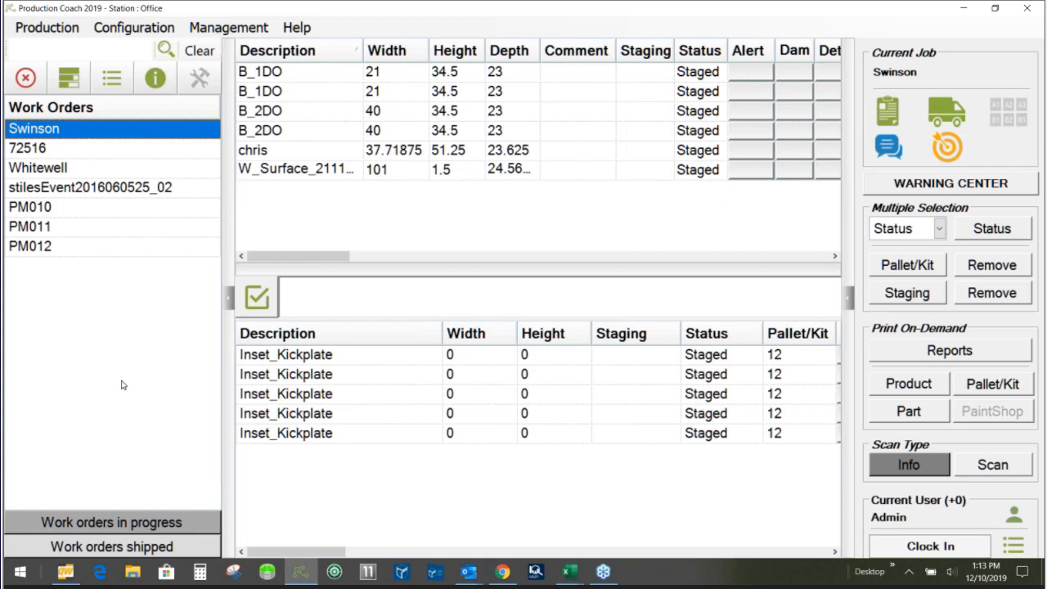
pyautogui.click(42, 134)
pyautogui.click(66, 81)
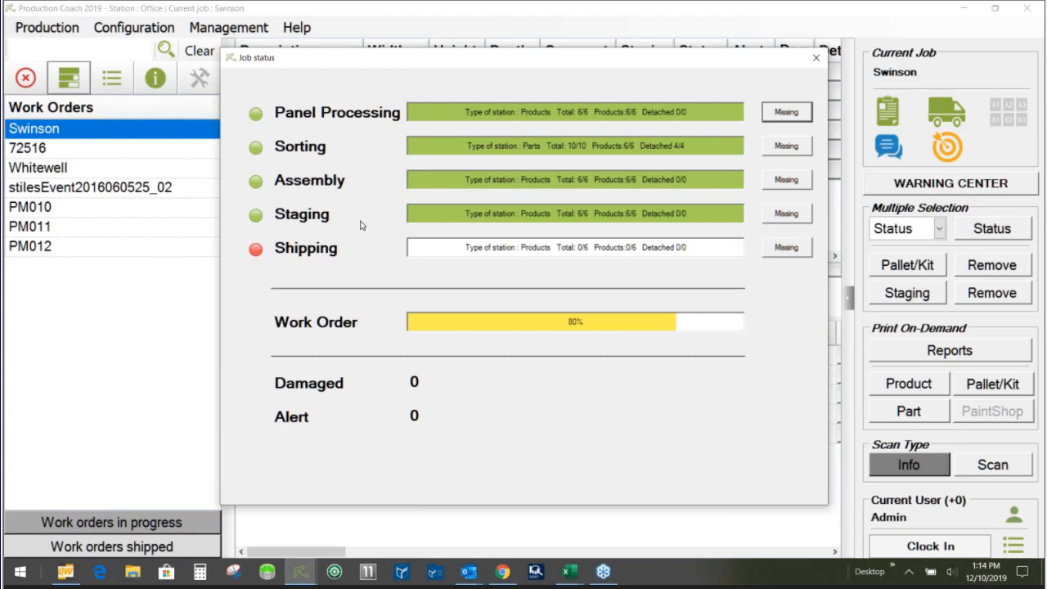
pyautogui.click(815, 59)
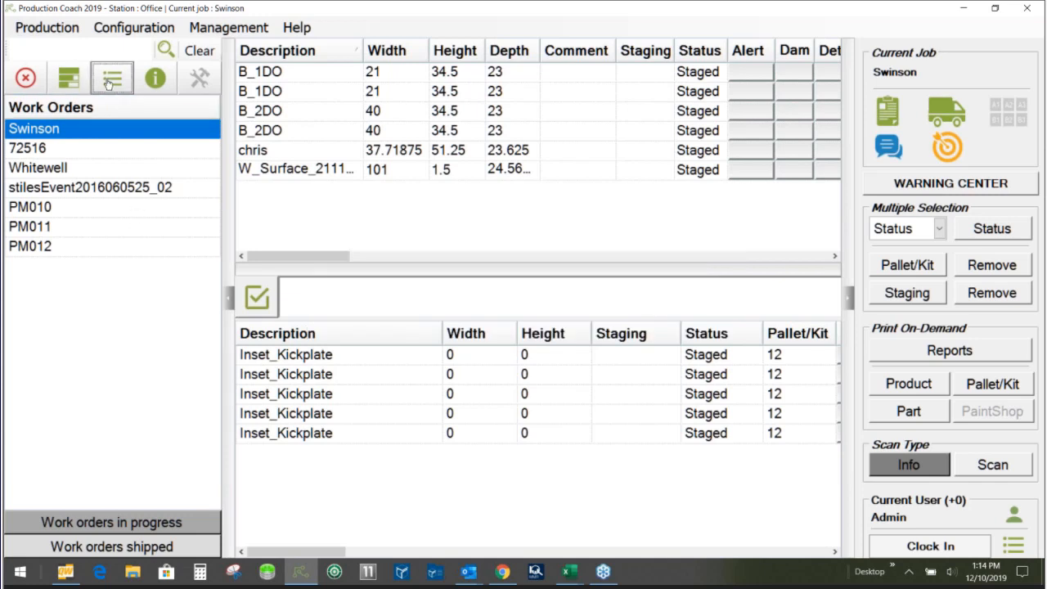
pyautogui.click(111, 79)
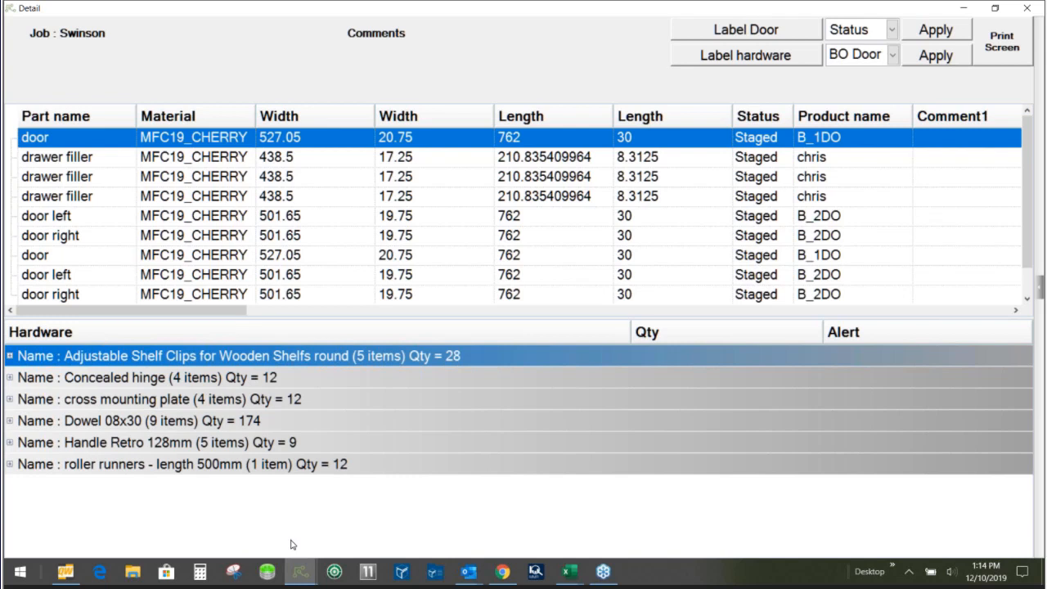
pyautogui.click(994, 8)
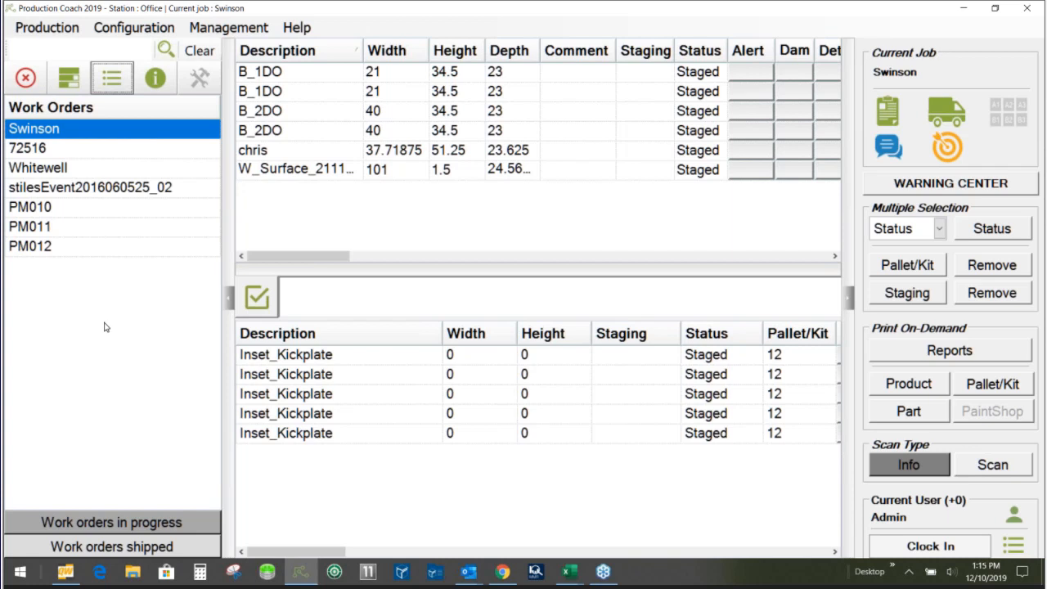
# - Import work order PM004 from the C:\Production COACH folder
pyautogui.click(31, 31)
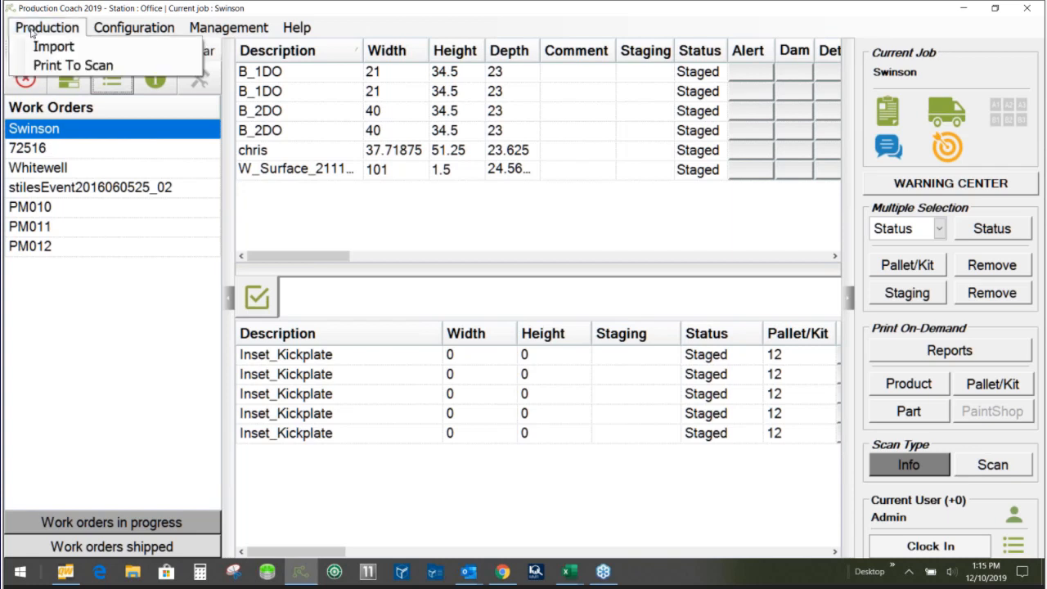
pyautogui.click(54, 47)
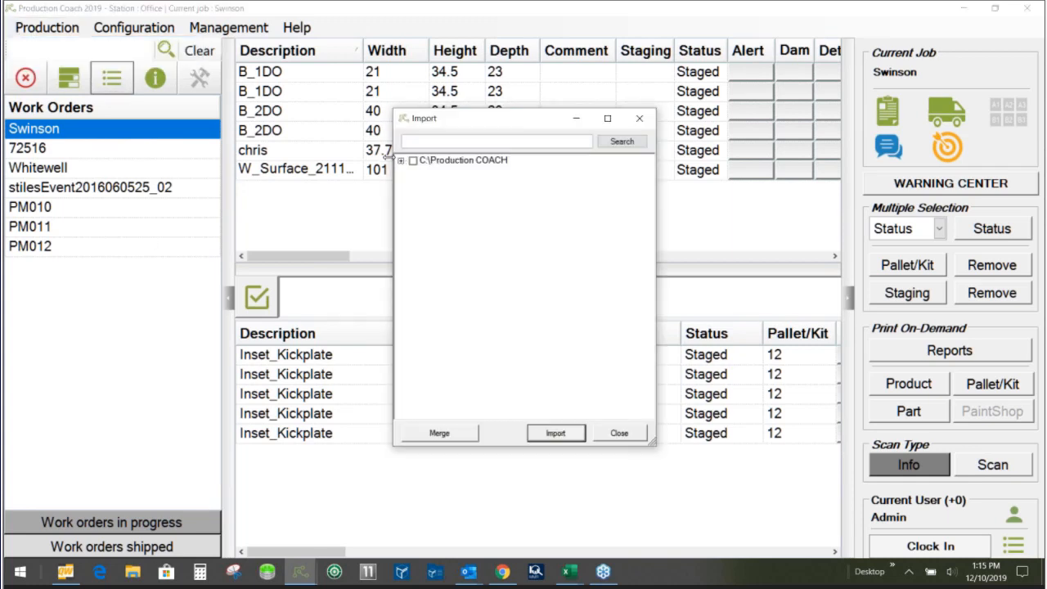
pyautogui.click(401, 161)
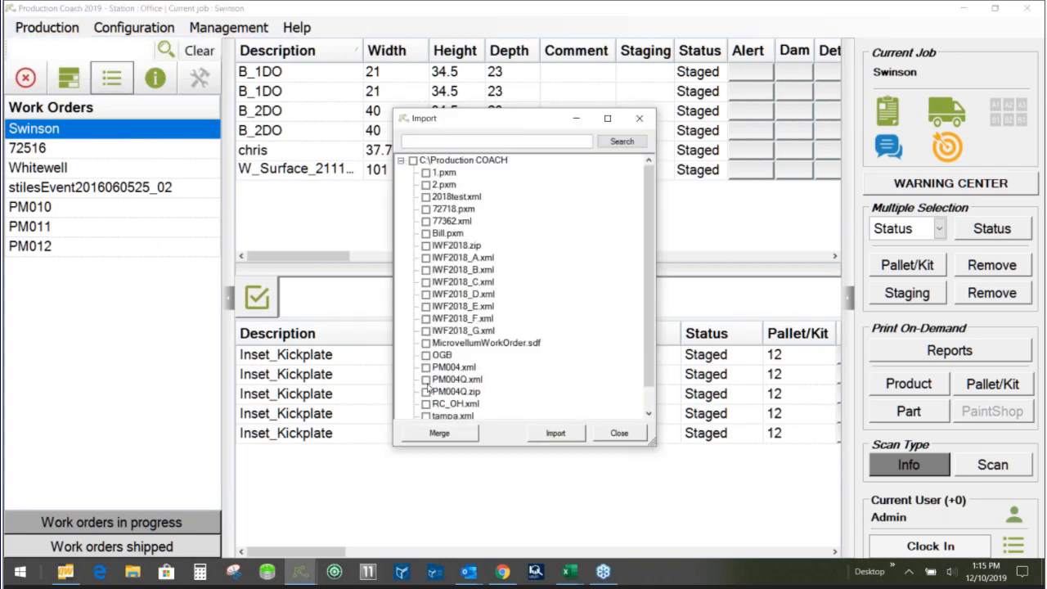
pyautogui.click(557, 434)
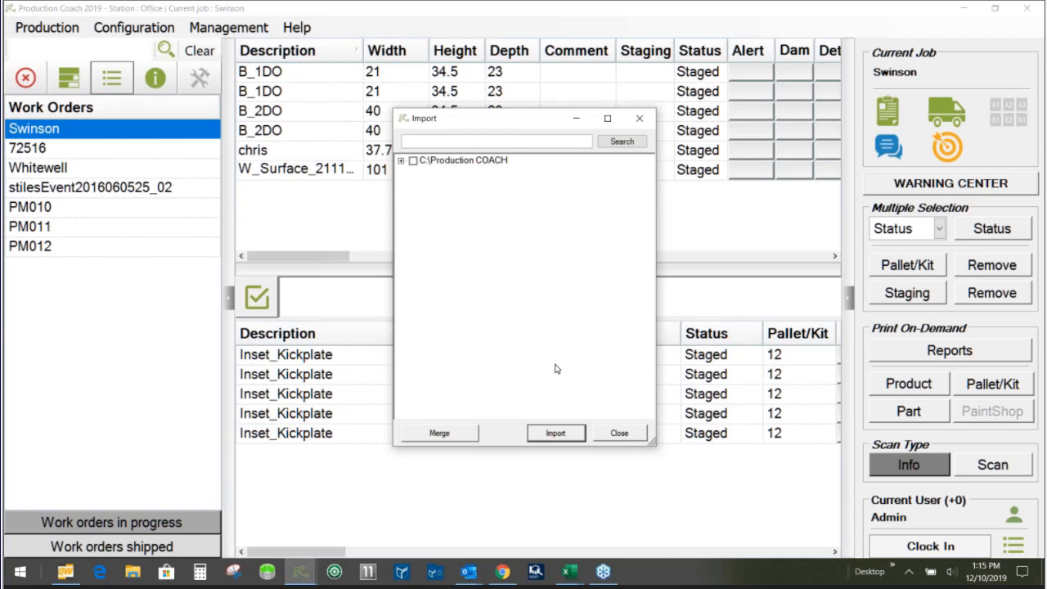
pyautogui.click(620, 433)
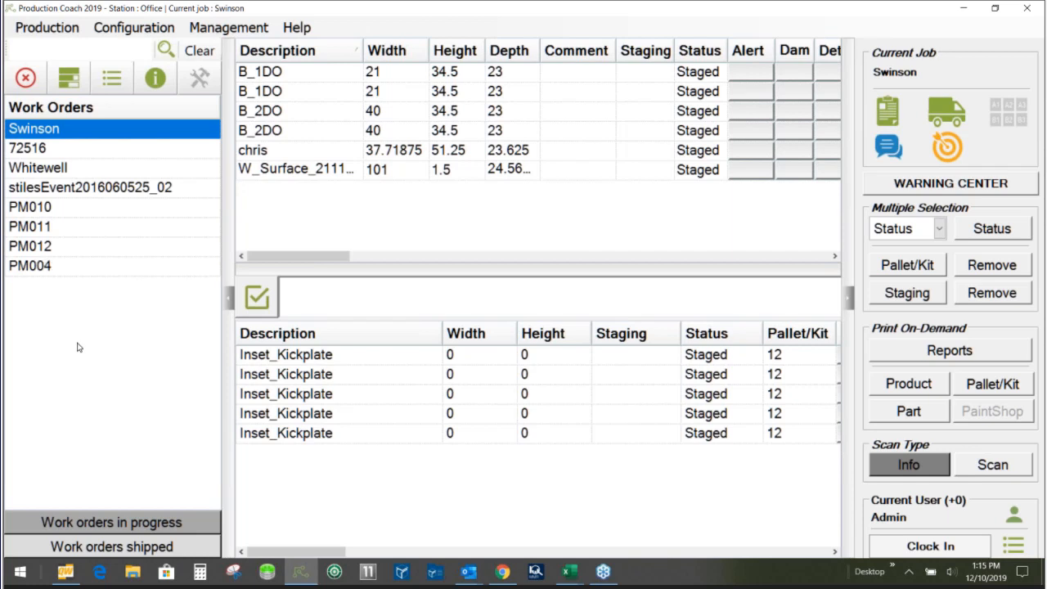
# - Make PM004 the current job and check its job status at every station
pyautogui.click(54, 272)
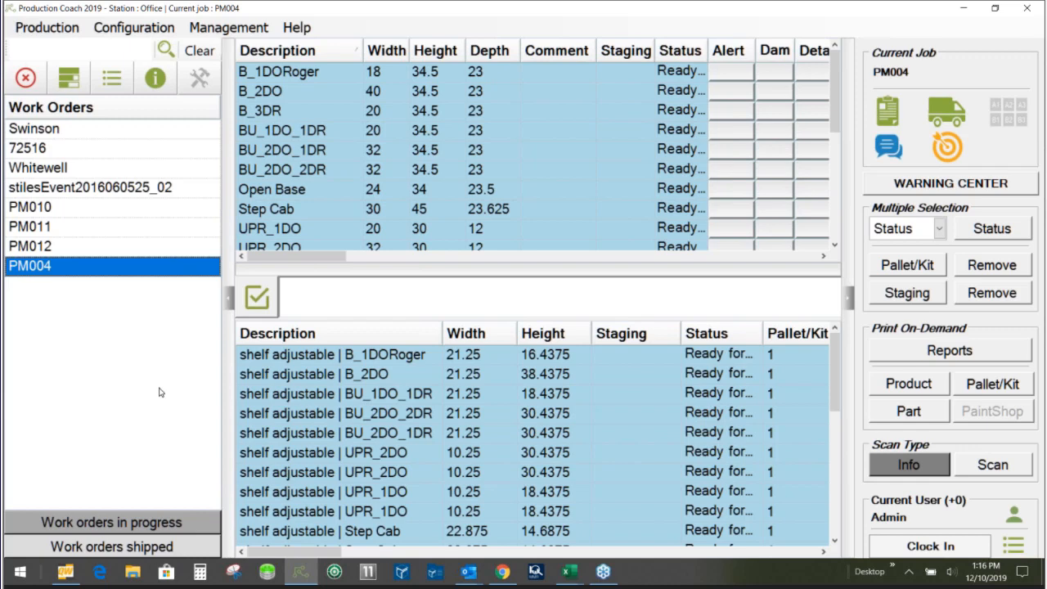
pyautogui.click(74, 79)
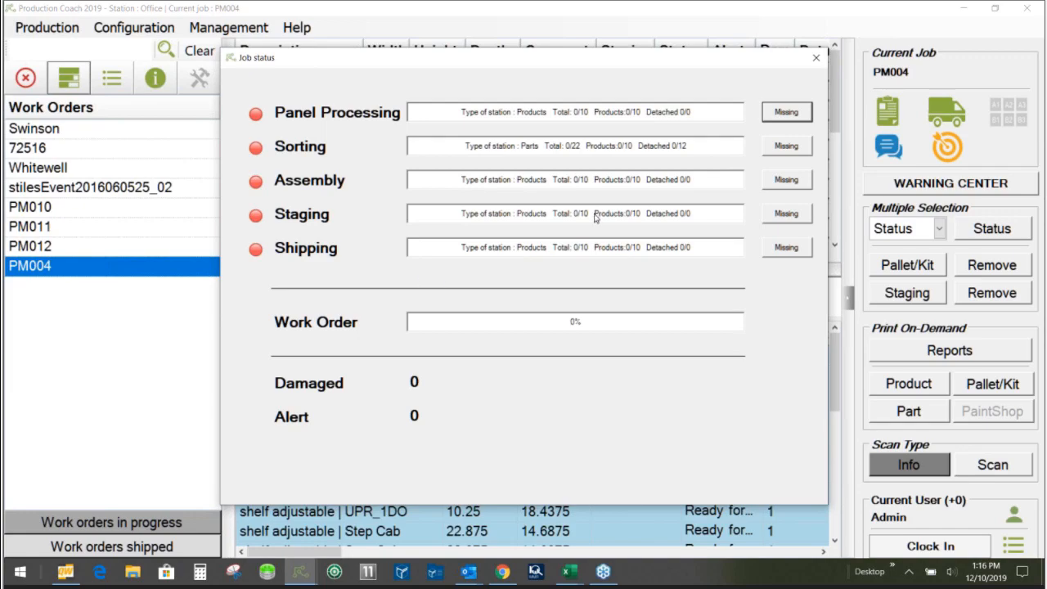
pyautogui.click(815, 61)
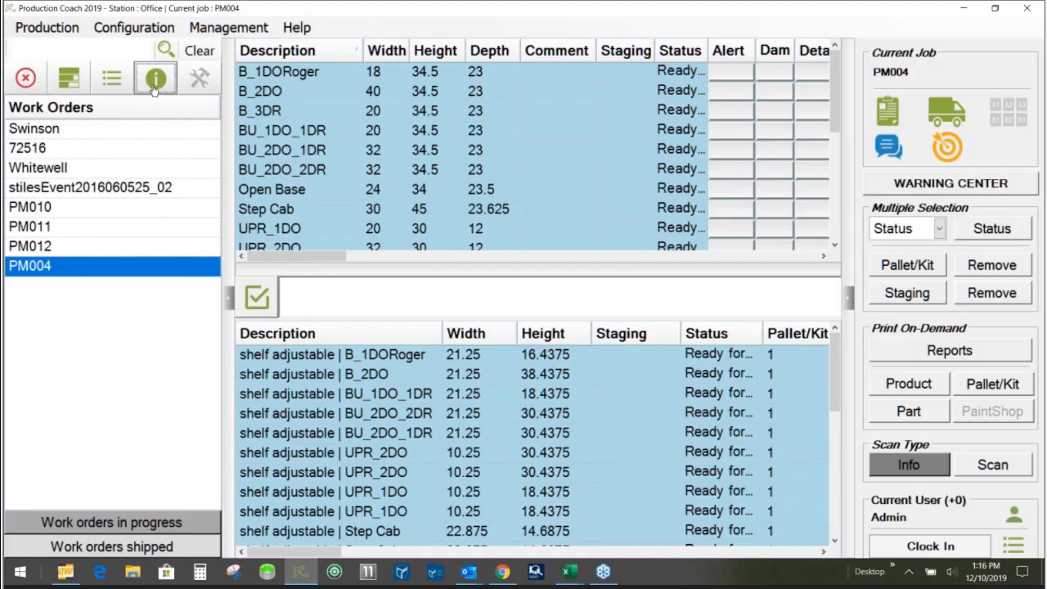
# - In the job info of PM004, fill in the client address and set the installation date to 12/13/2019
pyautogui.click(155, 80)
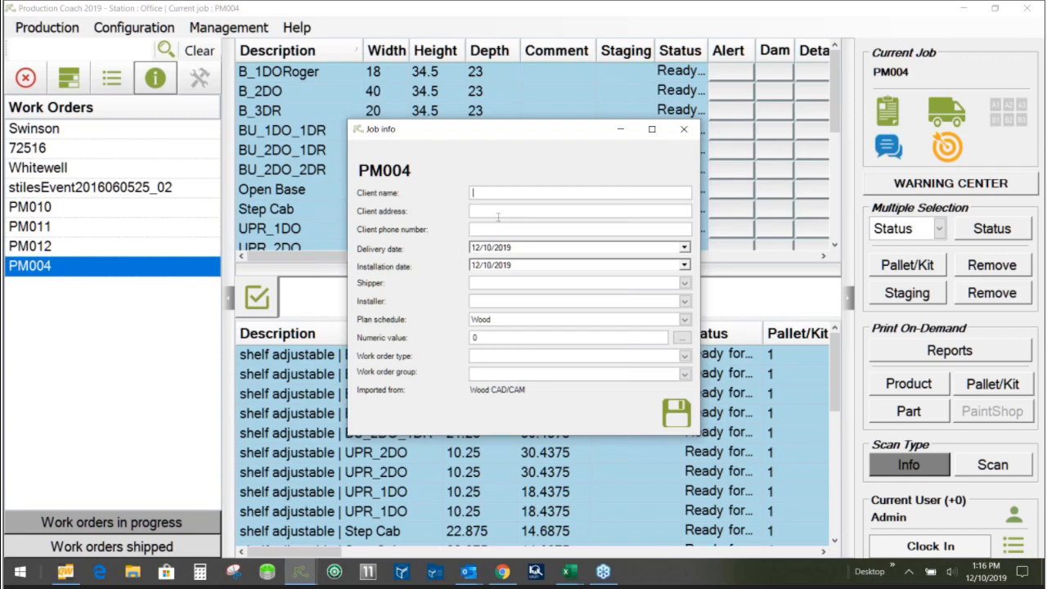
pyautogui.click(497, 211)
pyautogui.write('64759')
pyautogui.hotkey('shift', 'Tab')
pyautogui.click(685, 267)
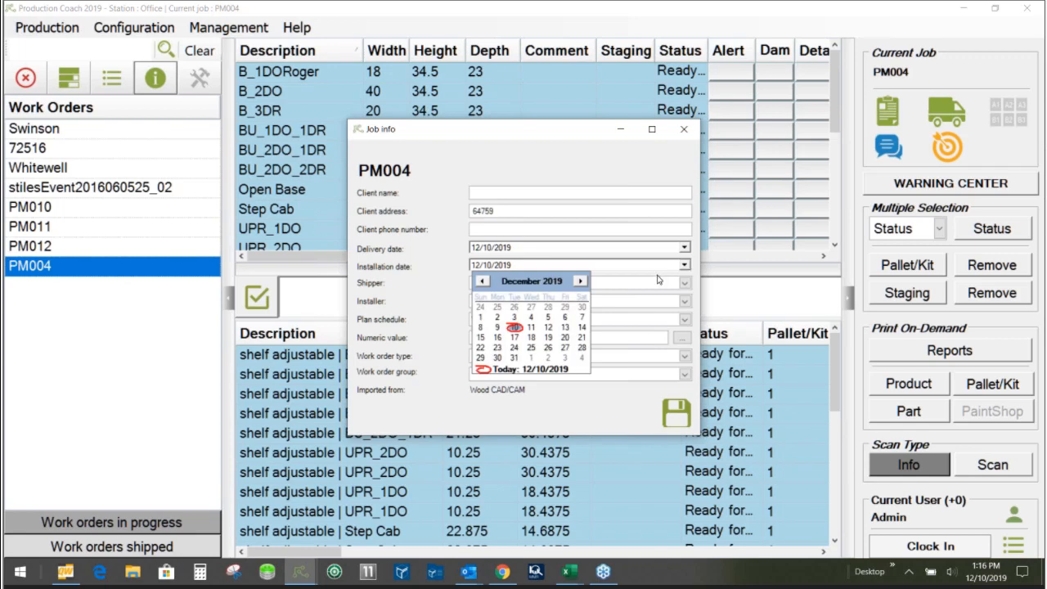
pyautogui.click(564, 327)
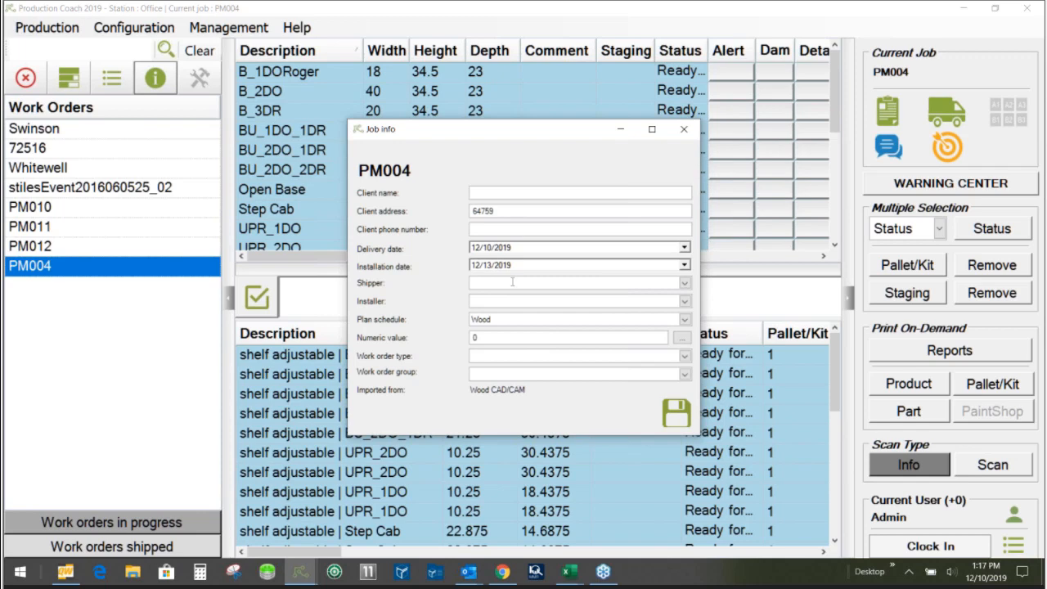
# - Assign the shipper Our Truck, the installer Installer #1 and the plan schedule 5 Day Production to PM004
pyautogui.click(684, 283)
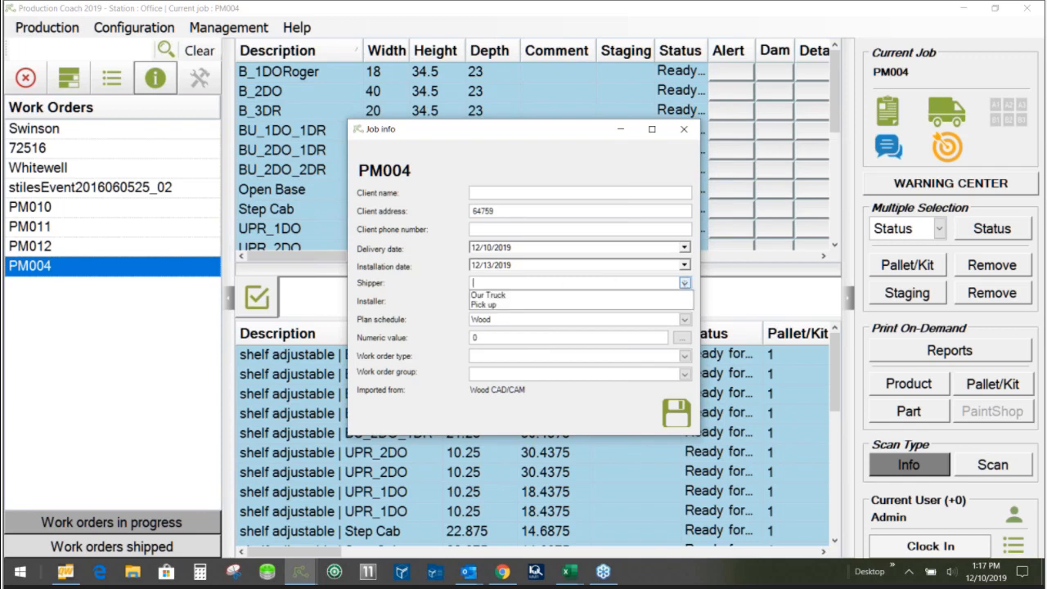
pyautogui.click(512, 296)
pyautogui.click(685, 301)
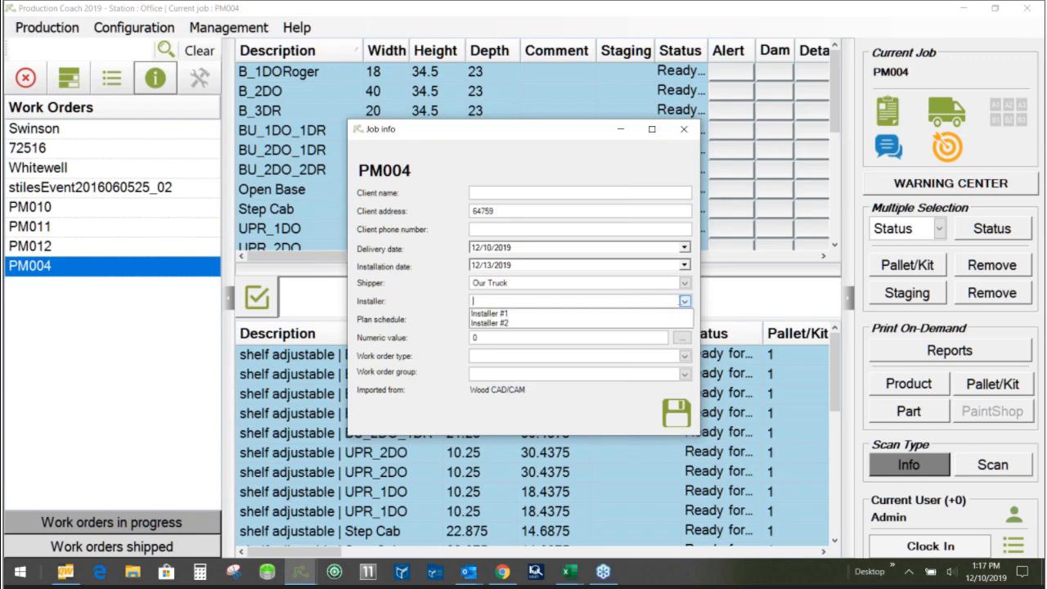
pyautogui.click(483, 314)
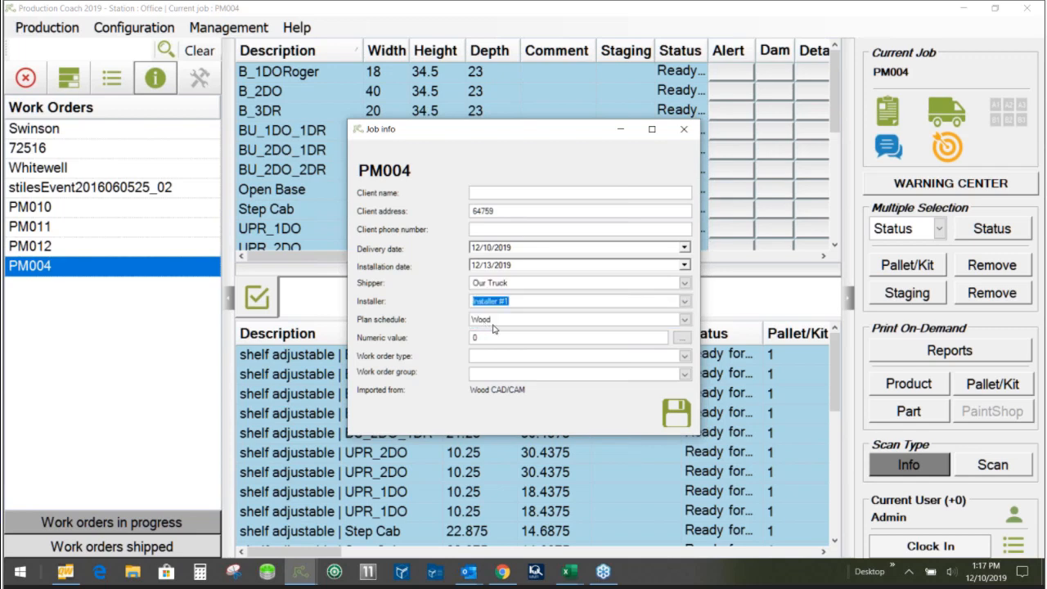
pyautogui.click(665, 320)
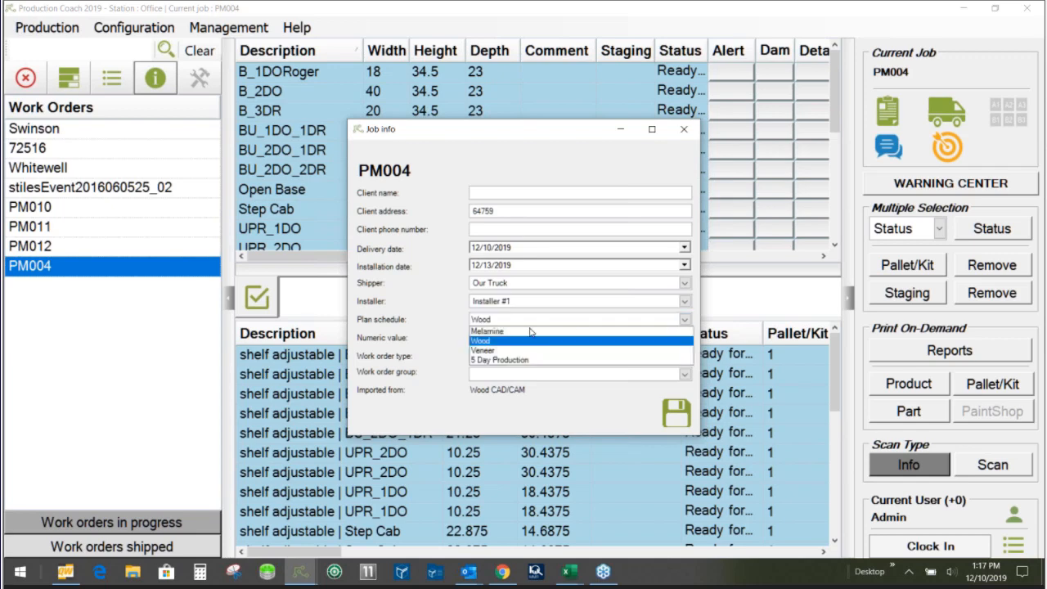
pyautogui.click(489, 361)
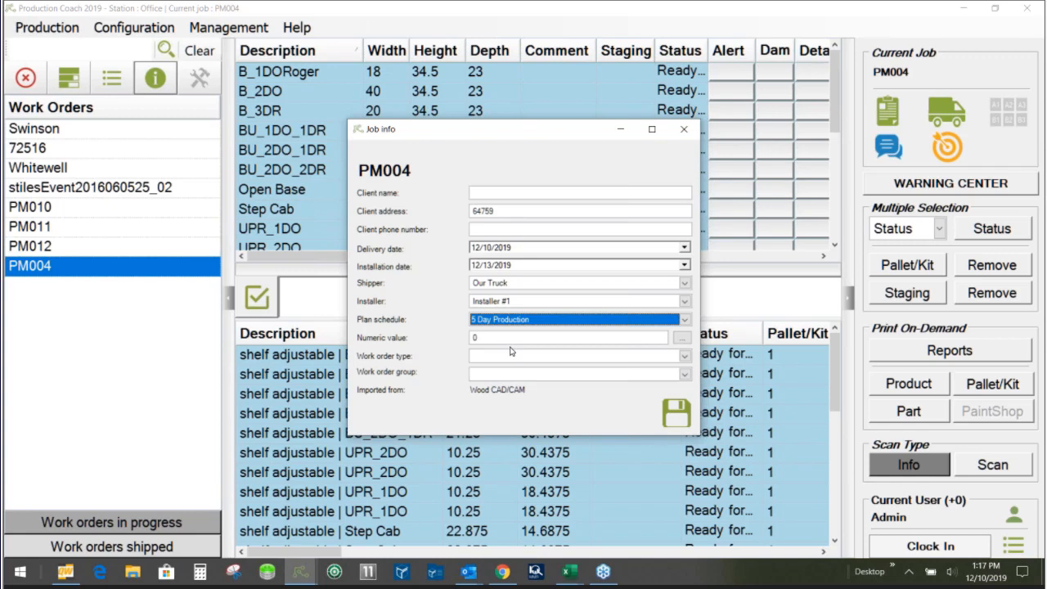
# - Set the numeric value of PM004 to 6500, view its breakdown by status, and save the job info
pyautogui.click(515, 340)
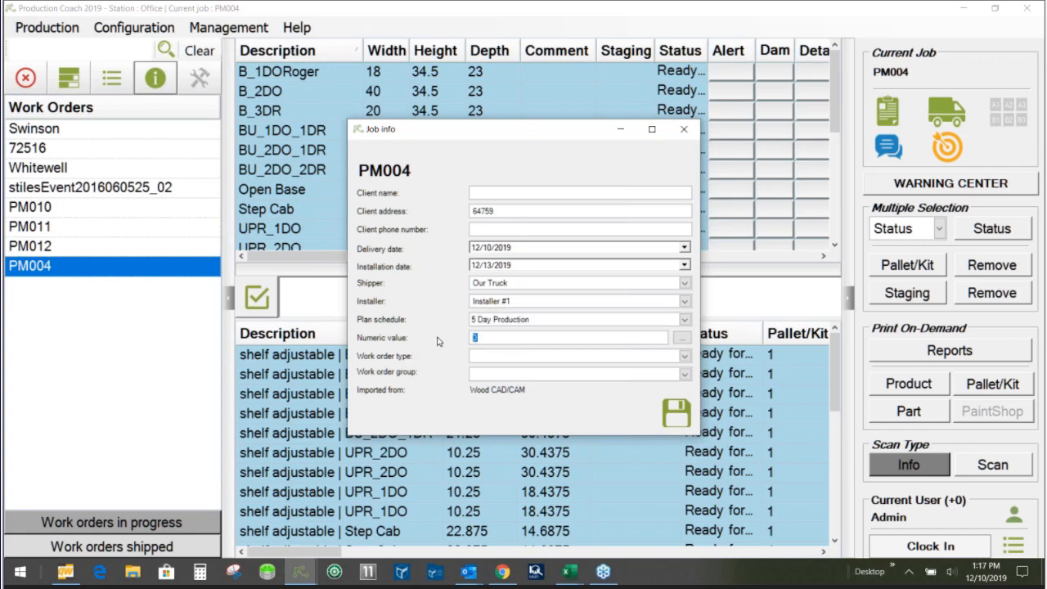
pyautogui.write('6500')
pyautogui.click(515, 356)
pyautogui.click(683, 338)
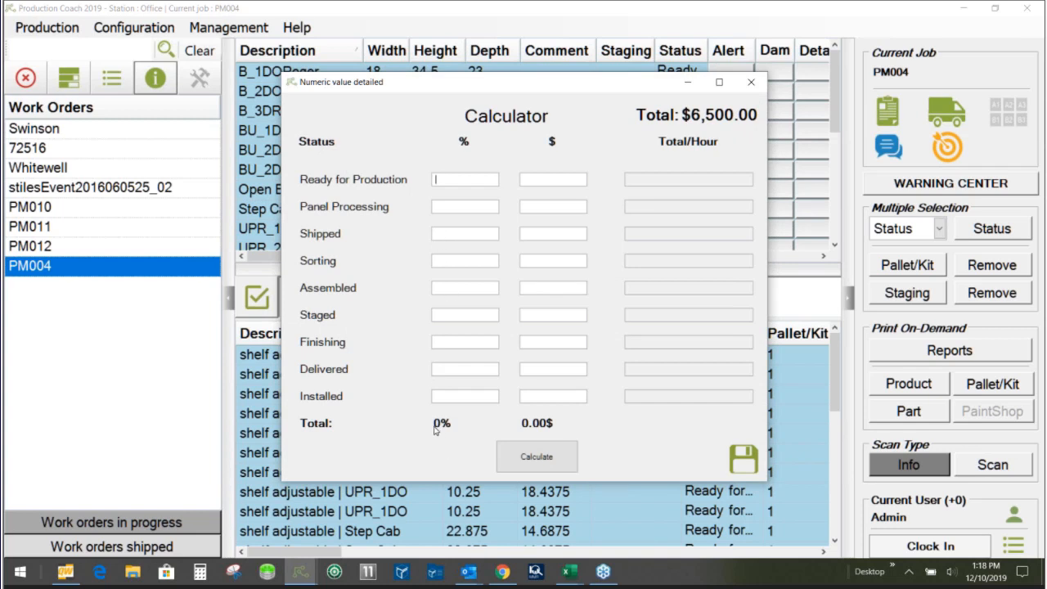
pyautogui.click(741, 460)
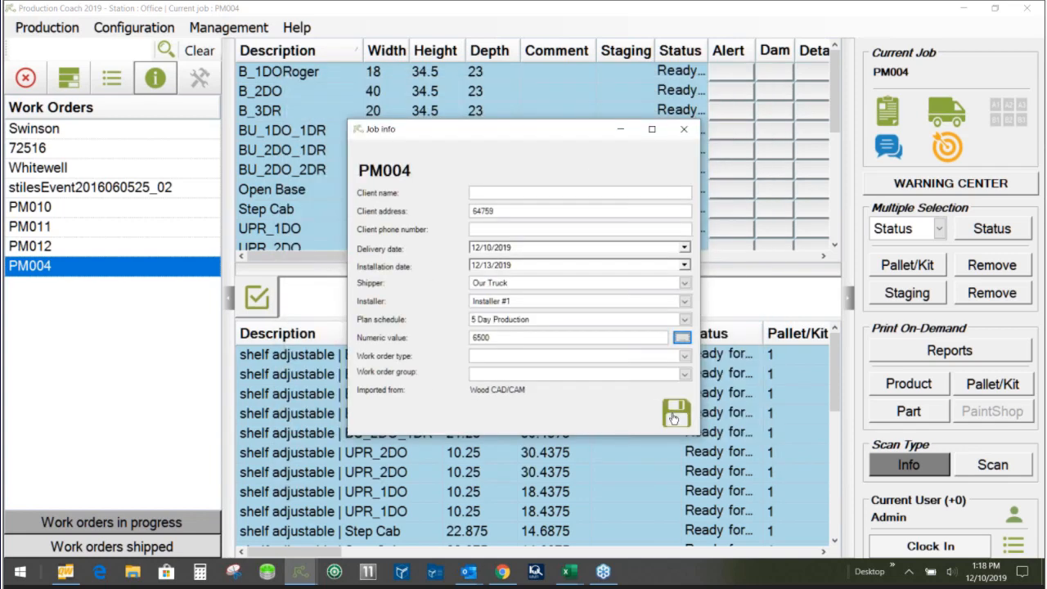
pyautogui.click(674, 415)
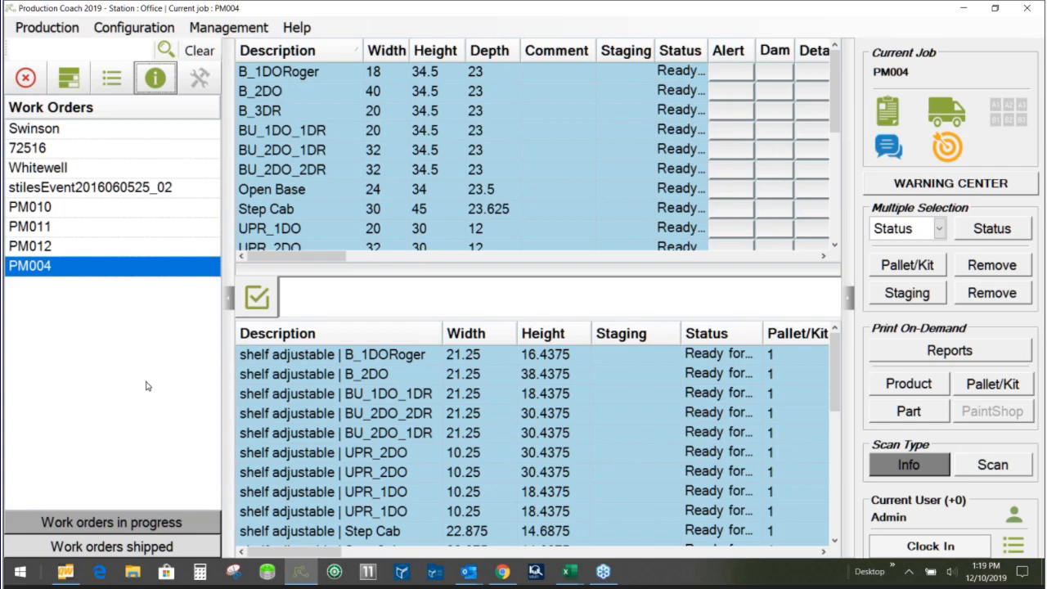
# - View the drawing PM004.PNG among the job's files on the server, and close the file list
pyautogui.click(888, 114)
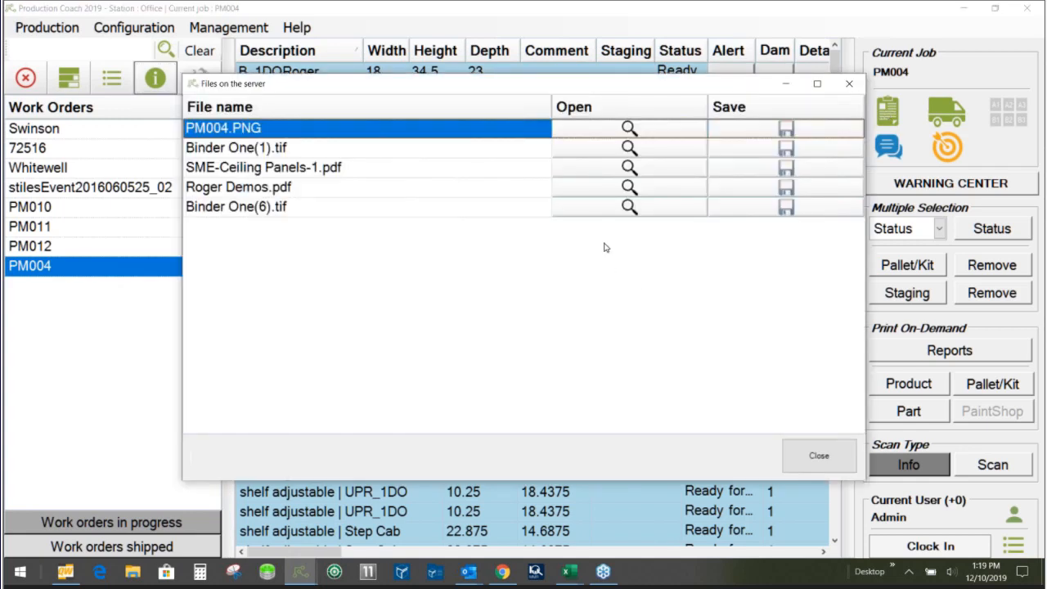
pyautogui.click(628, 129)
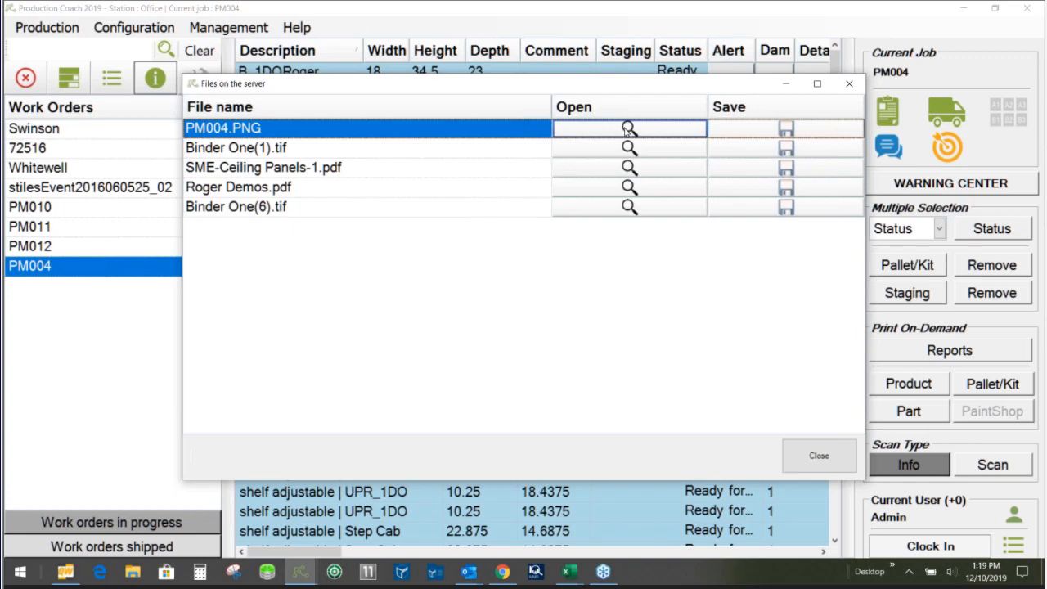
pyautogui.click(626, 131)
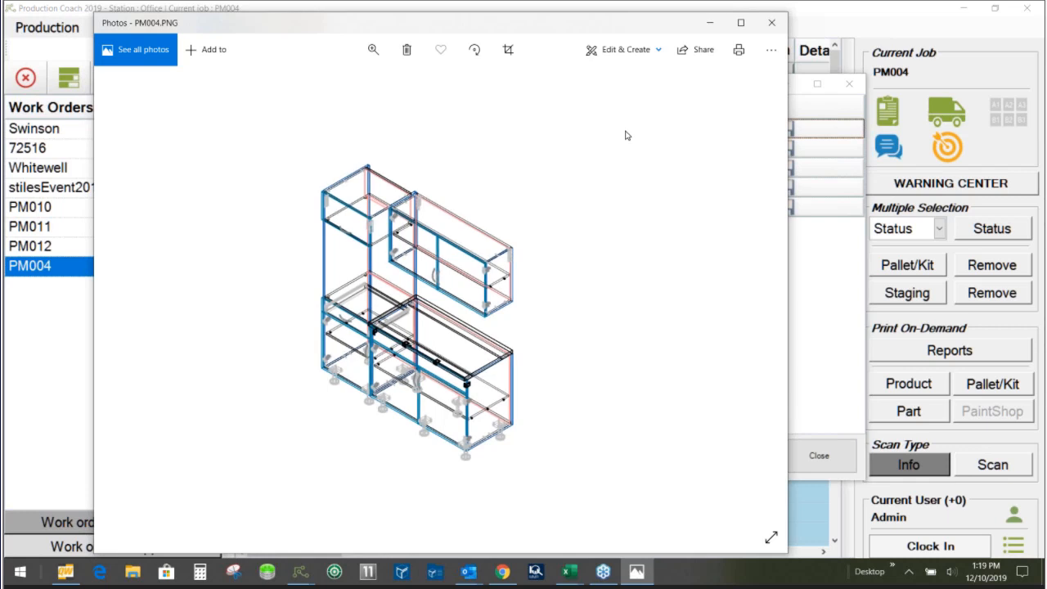
pyautogui.click(771, 22)
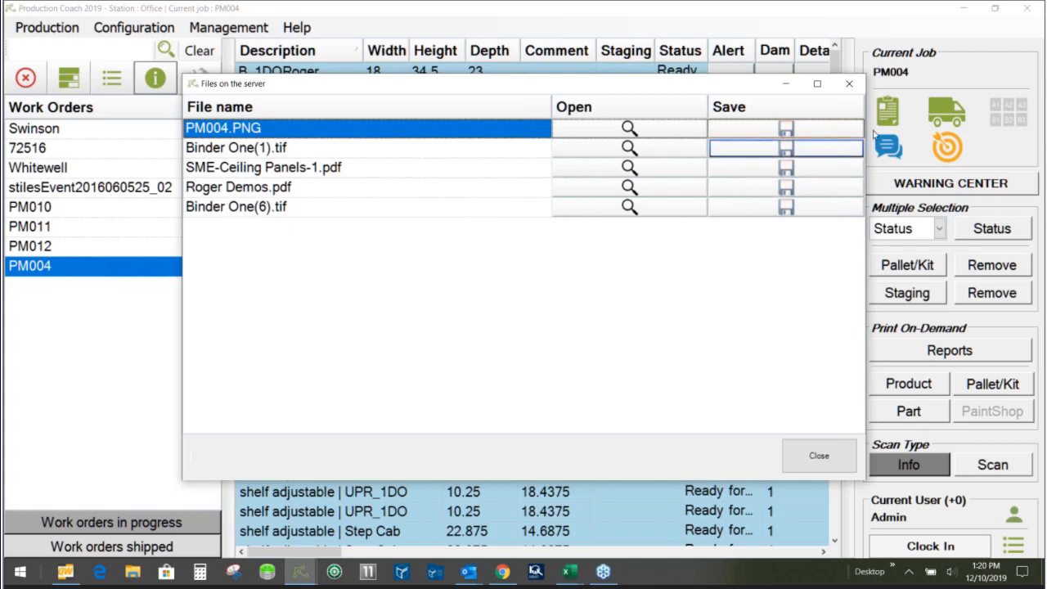
pyautogui.click(849, 85)
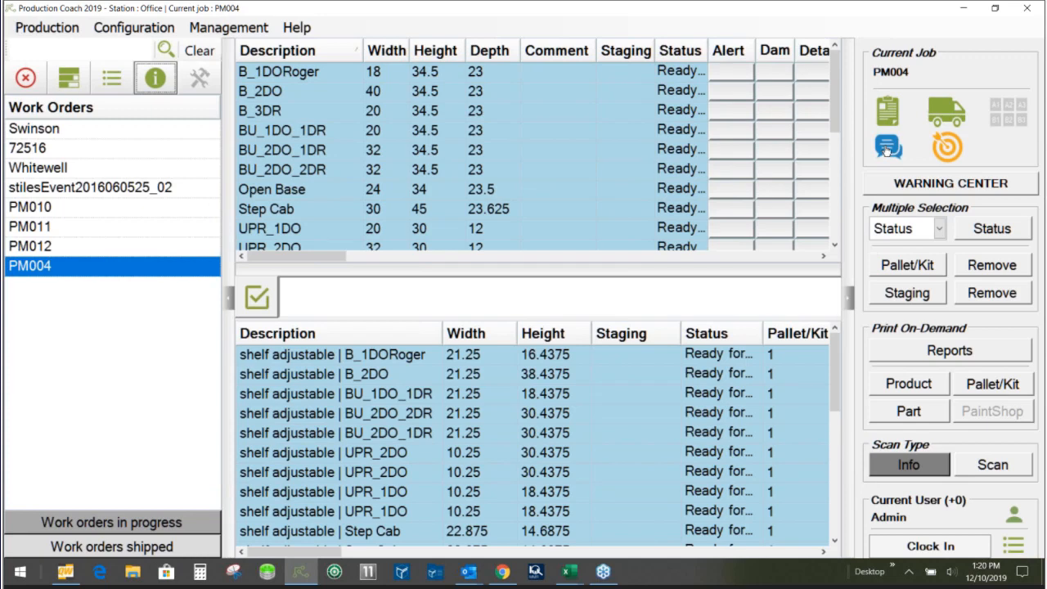
# - Look at the messaging window for the stations and close it
pyautogui.click(887, 149)
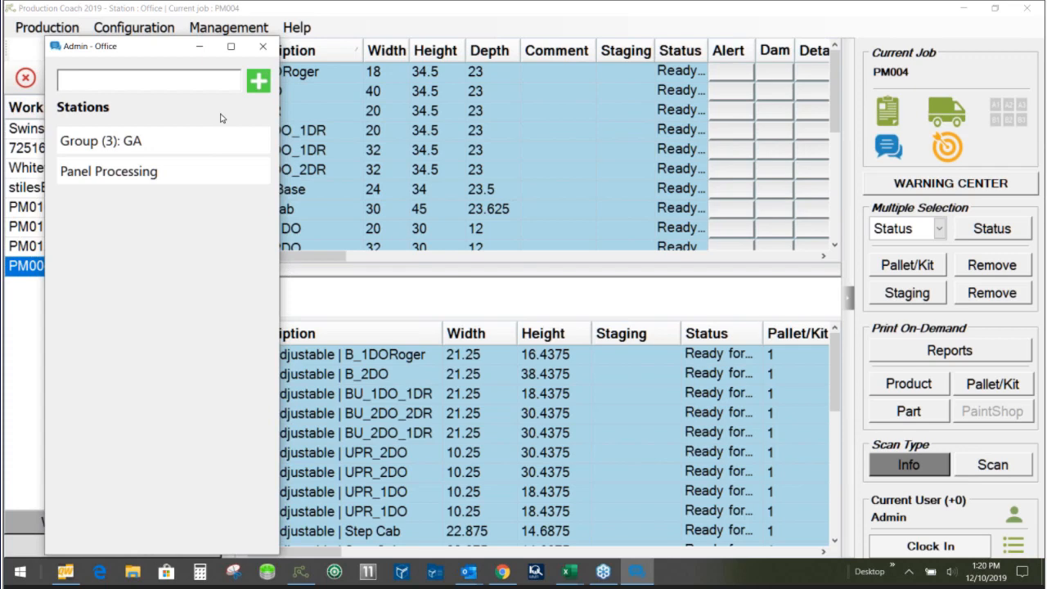
pyautogui.click(263, 50)
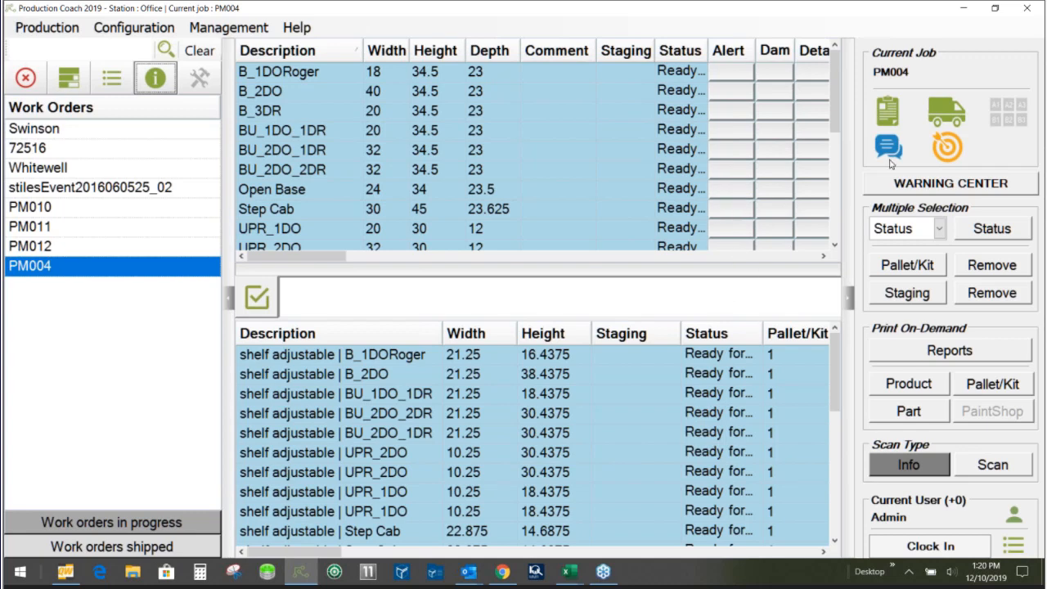
# - Open the production calendar and view all deliveries by week and by day, returning to the month view
pyautogui.click(949, 152)
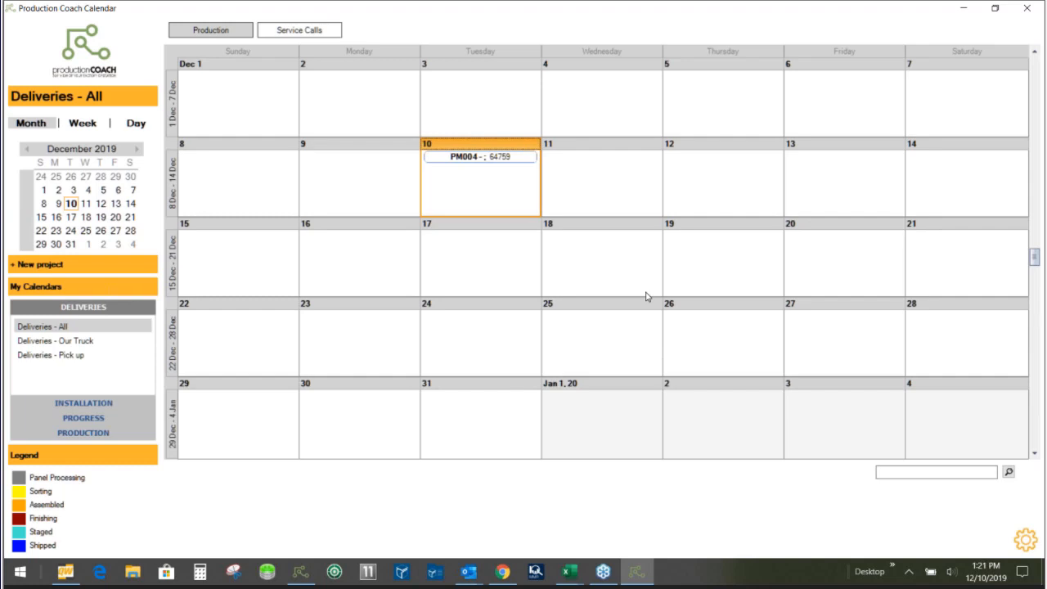
pyautogui.click(84, 124)
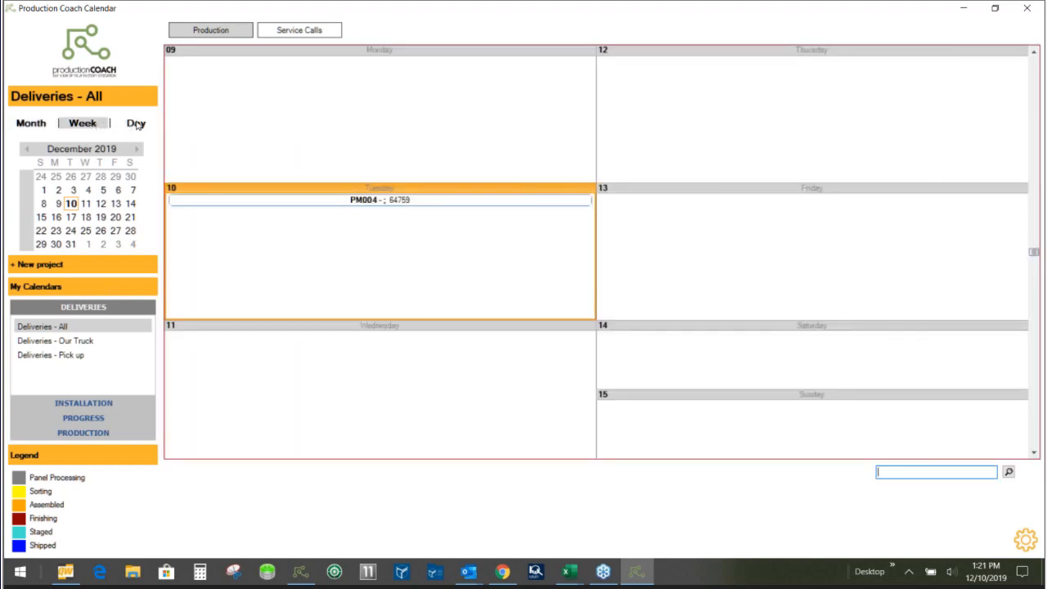
pyautogui.click(136, 122)
pyautogui.click(85, 123)
pyautogui.click(33, 123)
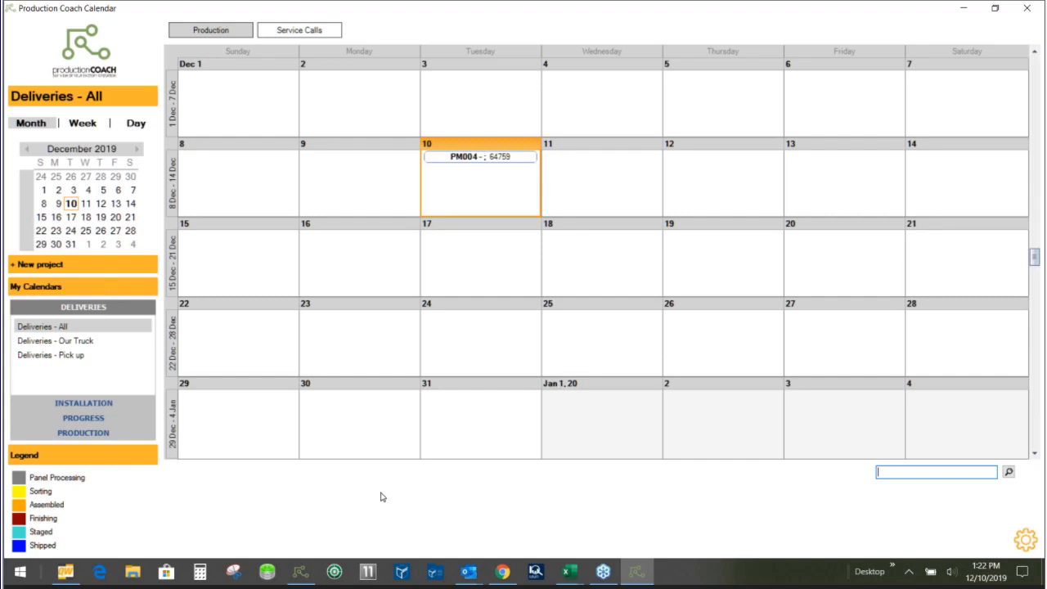
# - View the Our Truck and Pick up delivery calendars and the installation calendars for Installer #1, Installer #2 and all installers
pyautogui.click(71, 343)
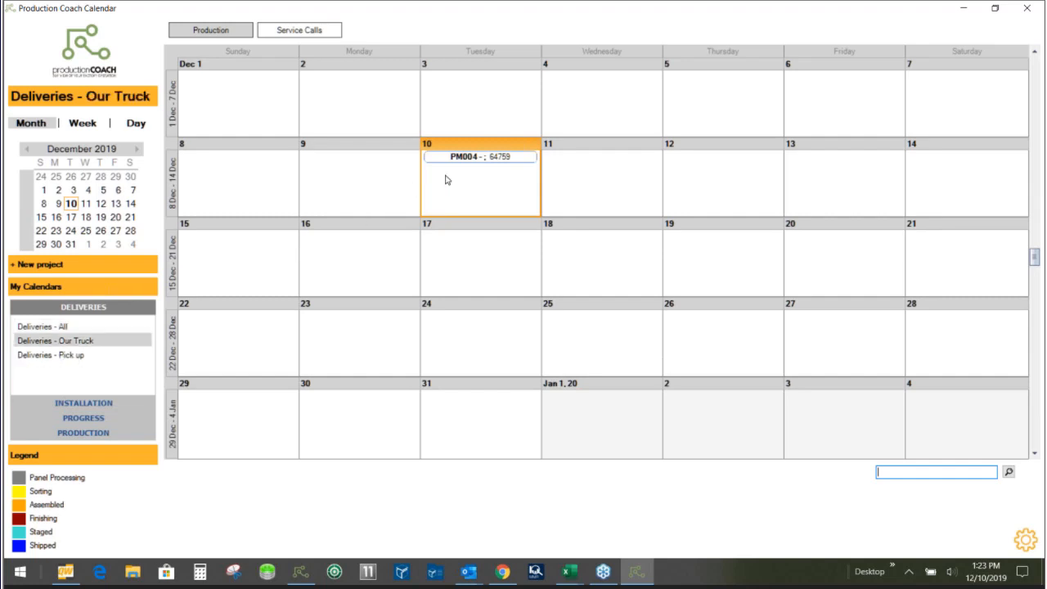
pyautogui.click(60, 357)
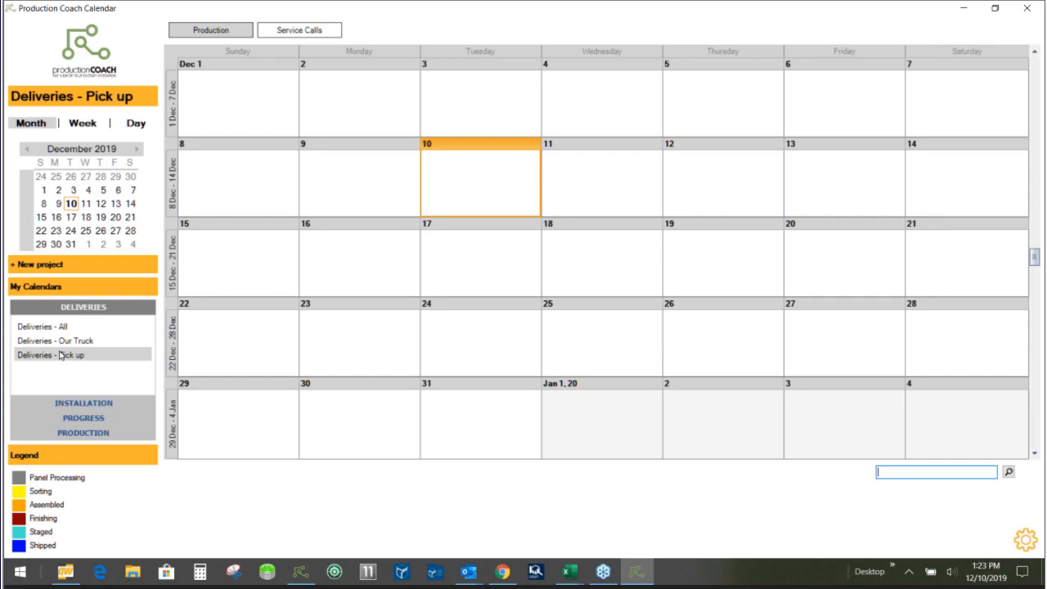
pyautogui.click(76, 403)
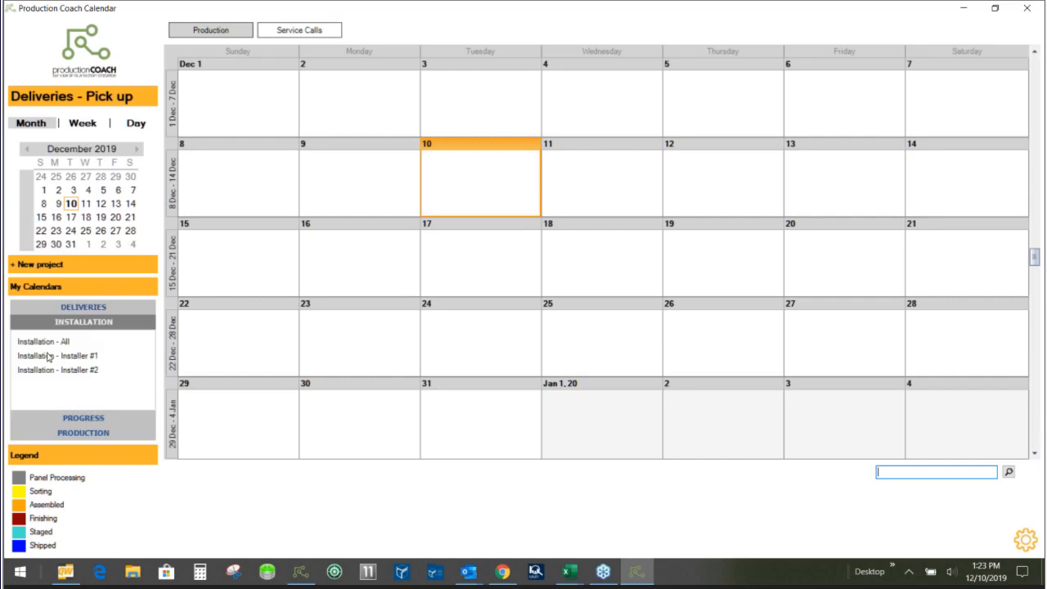
pyautogui.click(71, 359)
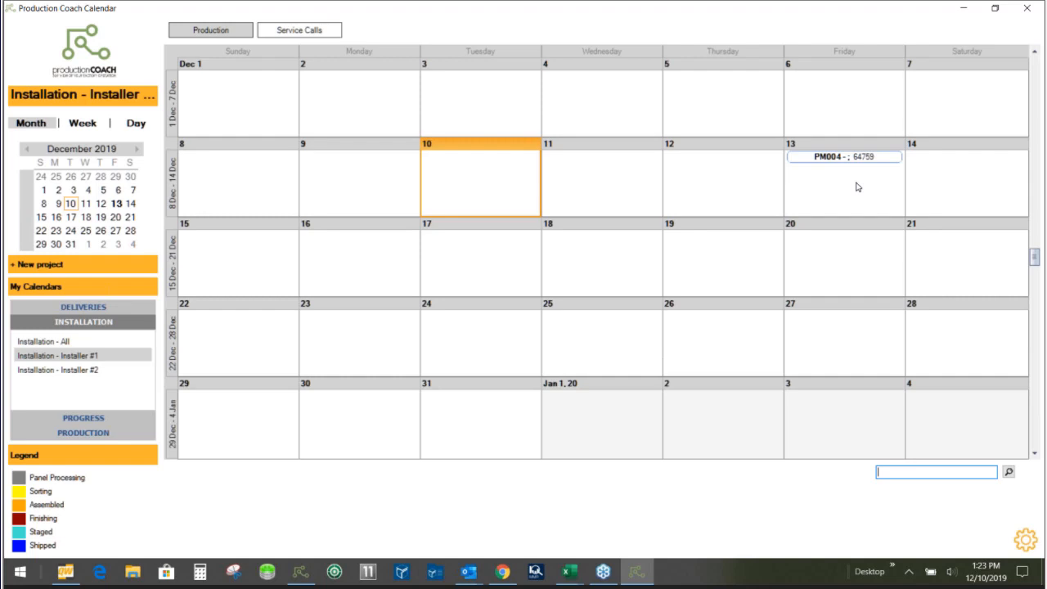
pyautogui.click(78, 371)
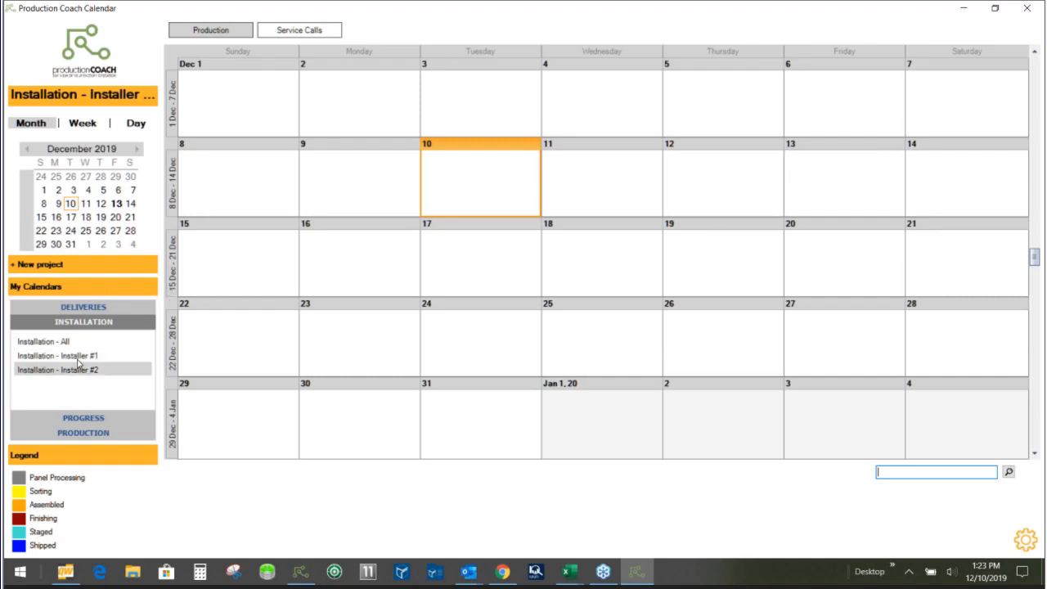
pyautogui.click(79, 362)
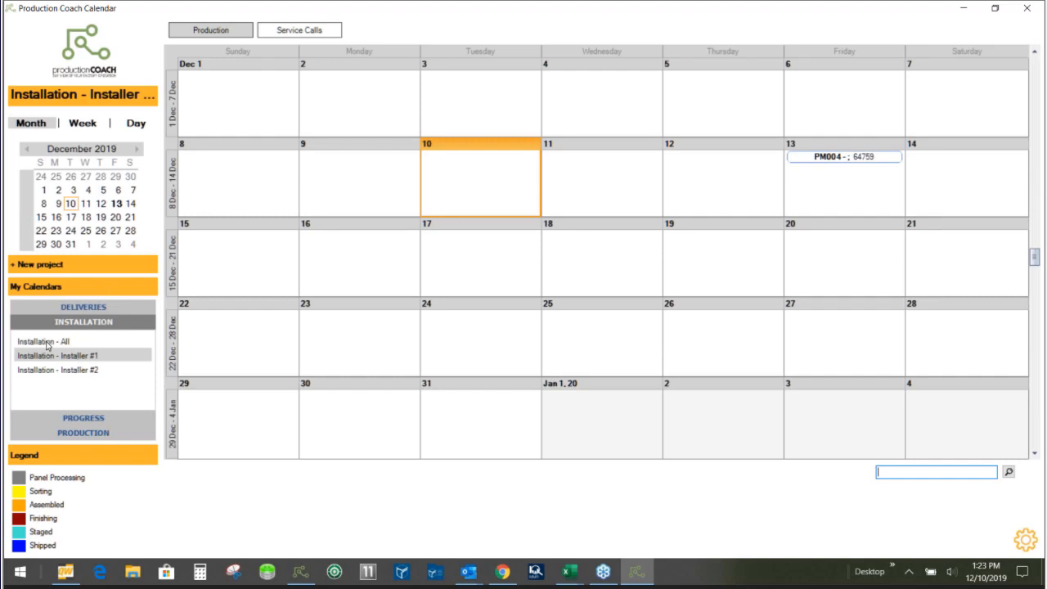
pyautogui.click(47, 342)
# - Display the Shipped, Staged, Assembled, Sorting and Panel Processing progress calendars together in the month view
pyautogui.click(66, 421)
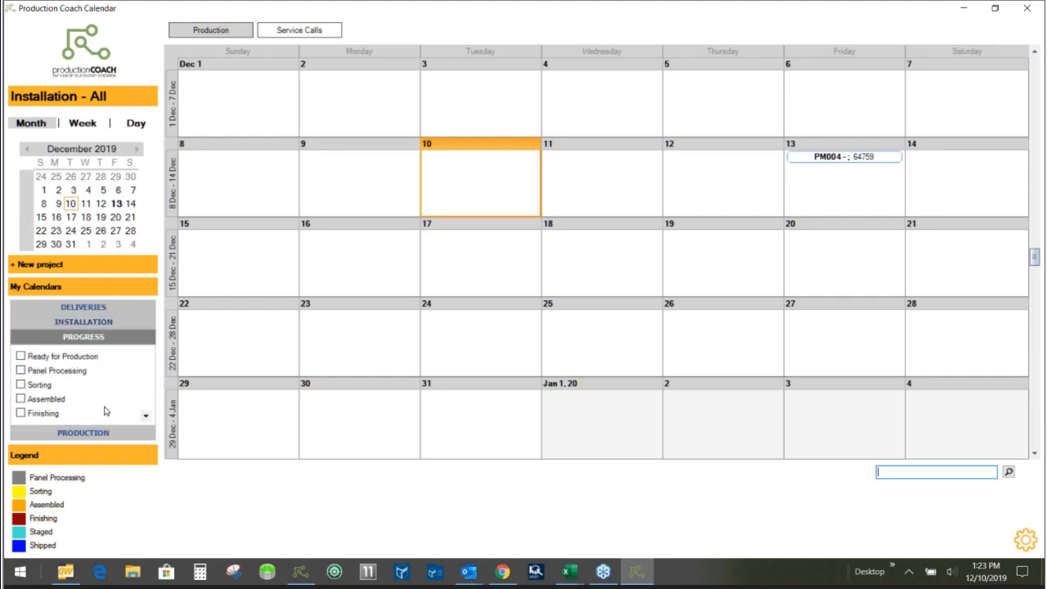
pyautogui.click(145, 418)
pyautogui.click(146, 418)
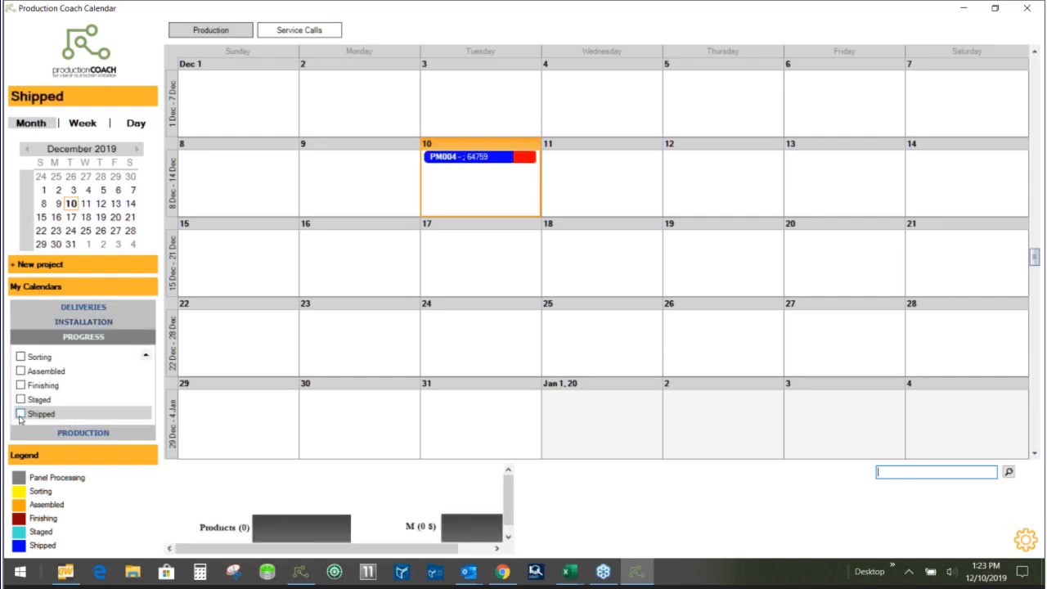
pyautogui.click(20, 414)
pyautogui.click(20, 400)
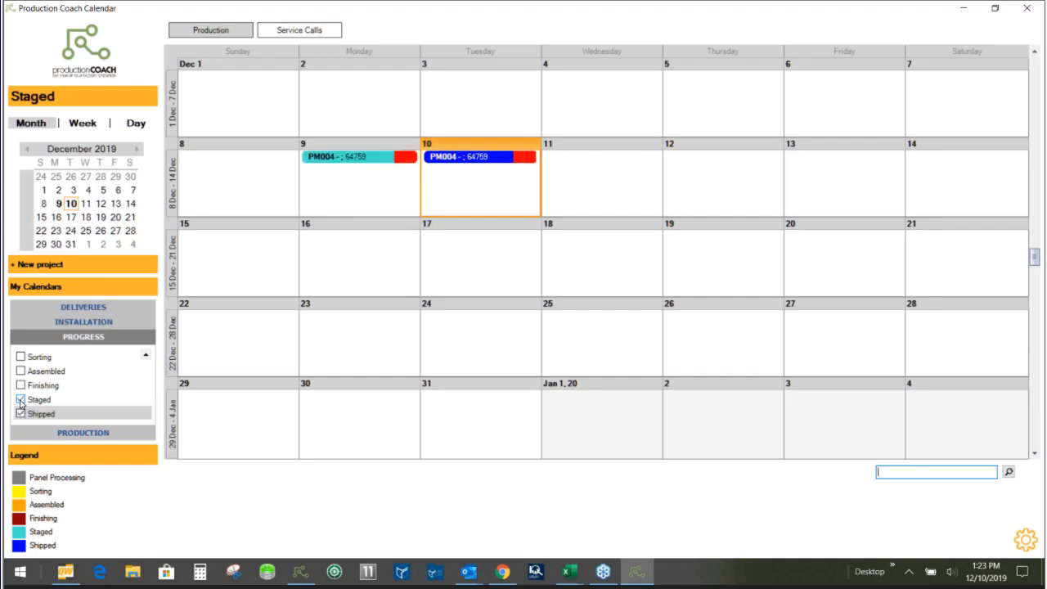
pyautogui.click(21, 372)
pyautogui.click(20, 358)
pyautogui.click(146, 354)
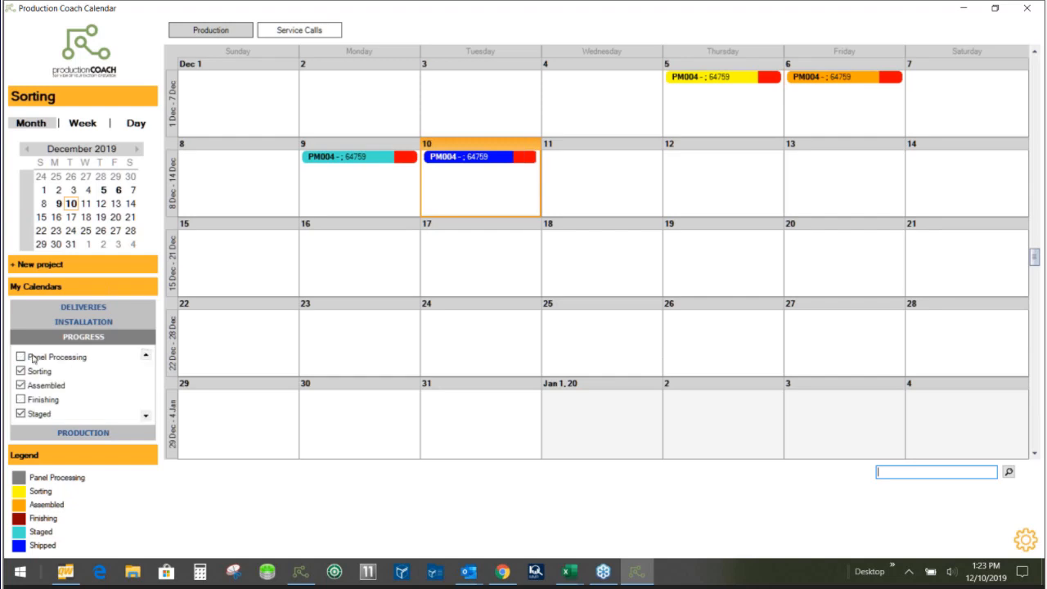
pyautogui.click(21, 358)
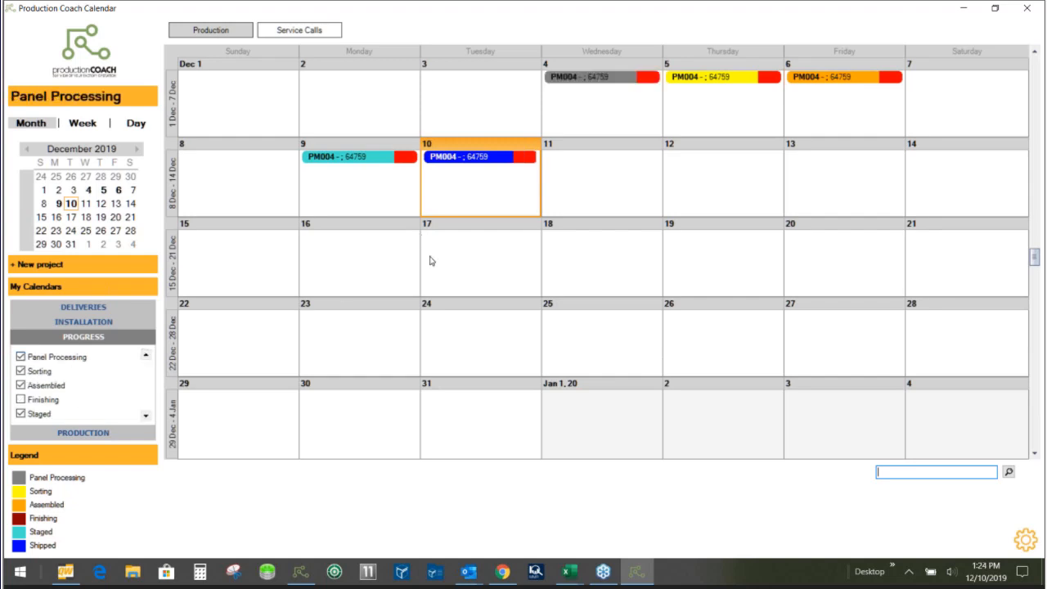
pyautogui.scroll(1, 433, 284)
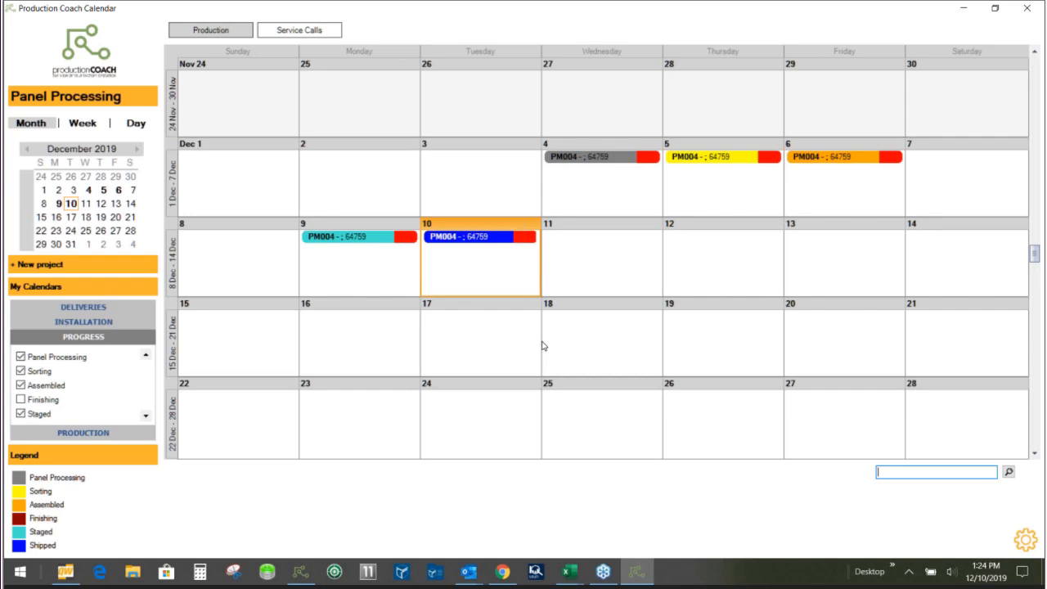
# - Hide the Shipped, Staged, Assembled and Sorting progress calendars, keeping only Panel Processing displayed
pyautogui.click(147, 417)
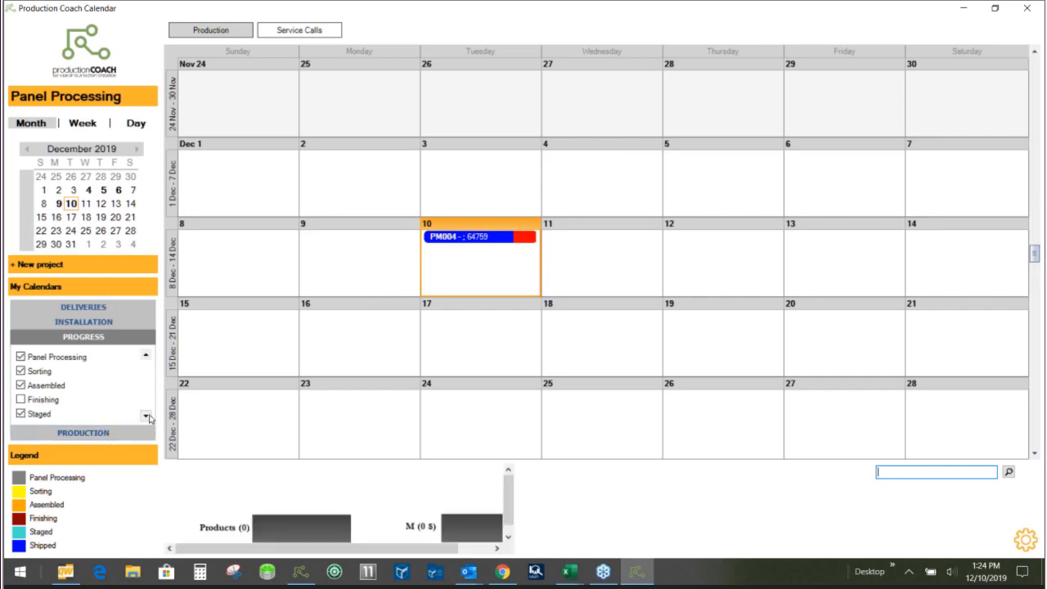
pyautogui.click(20, 414)
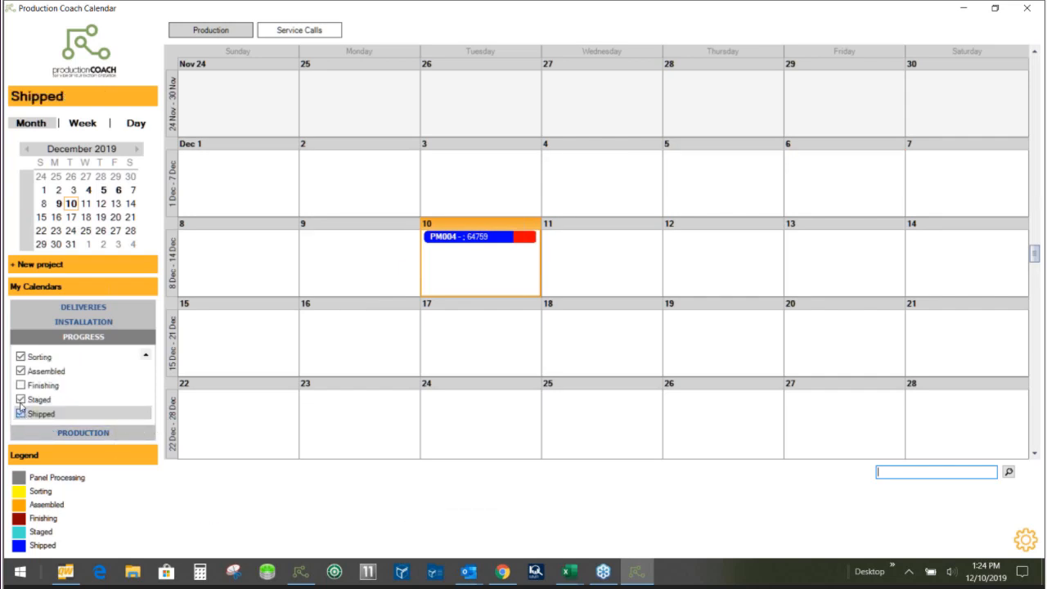
pyautogui.click(20, 399)
pyautogui.click(21, 370)
pyautogui.click(20, 357)
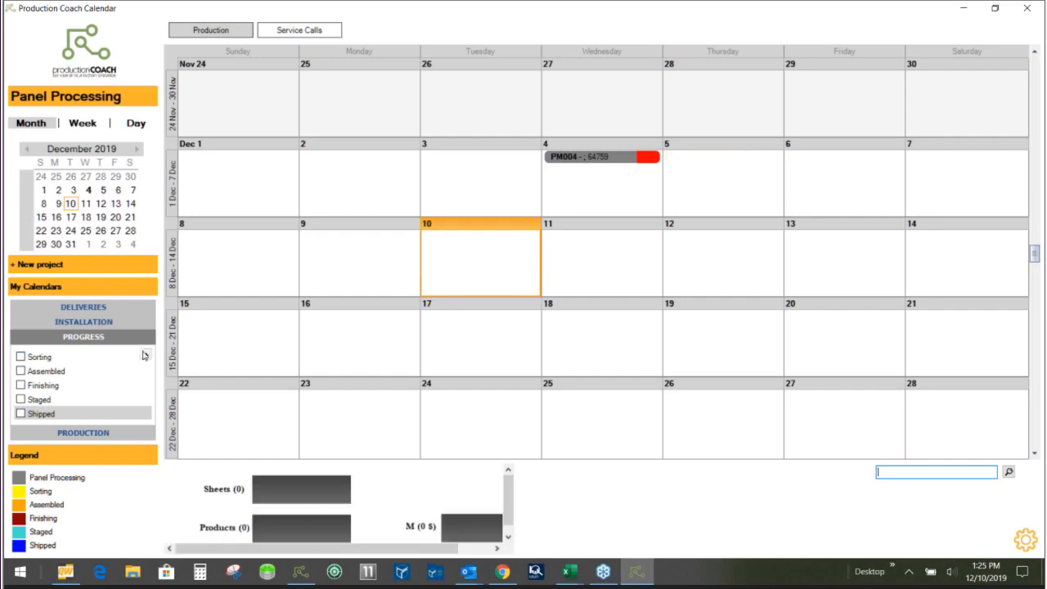
pyautogui.click(145, 354)
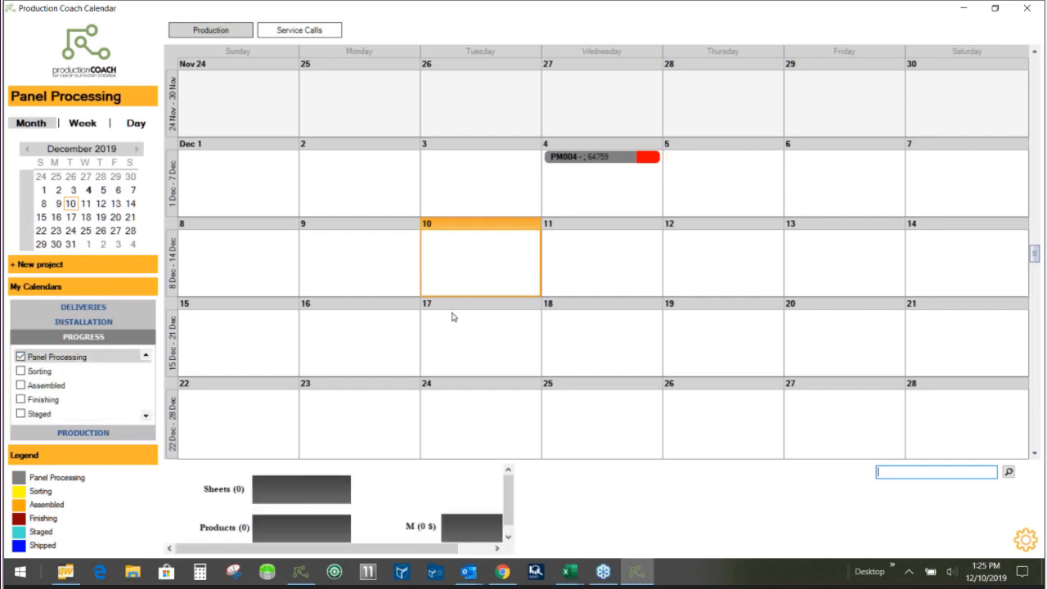
# - Check the Panel Processing capacity gauges for December 4, for December 2 to 6, and for December 4 to 5
pyautogui.click(599, 190)
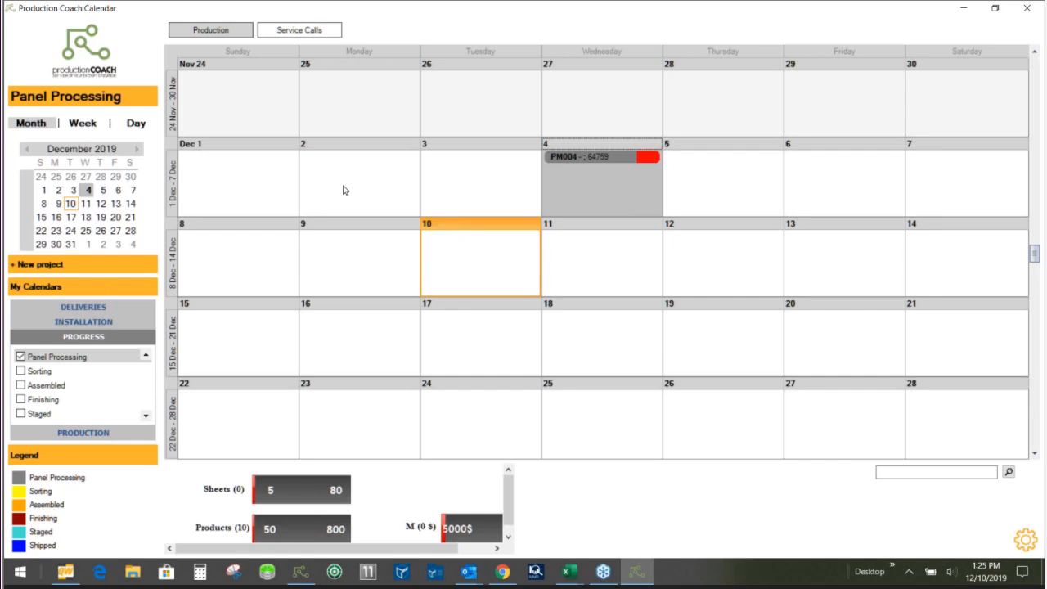
pyautogui.moveTo(344, 190); pyautogui.dragTo(801, 185)
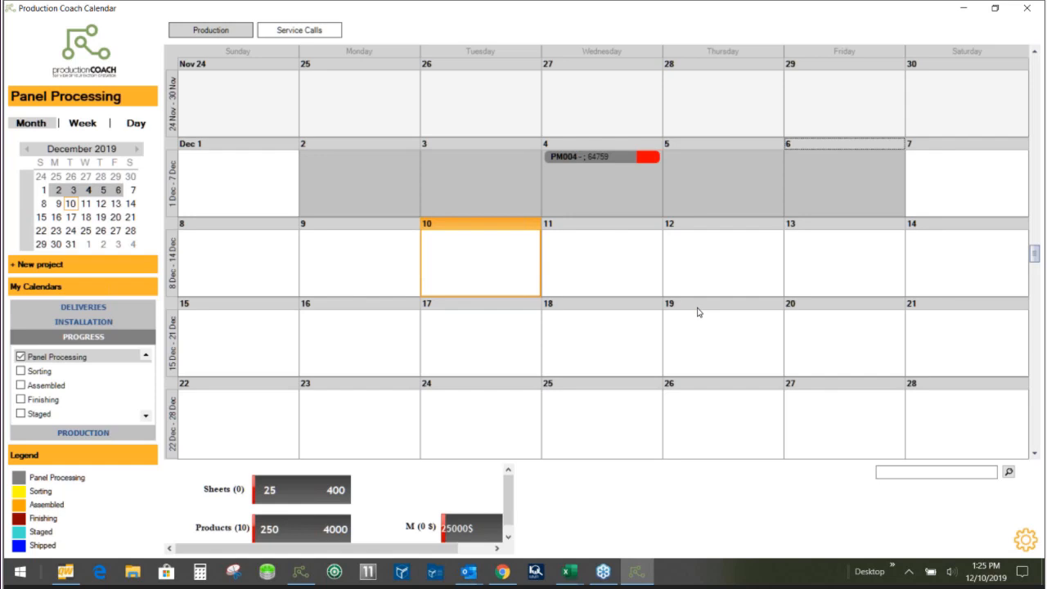
pyautogui.click(609, 199)
pyautogui.moveTo(610, 200); pyautogui.dragTo(698, 207)
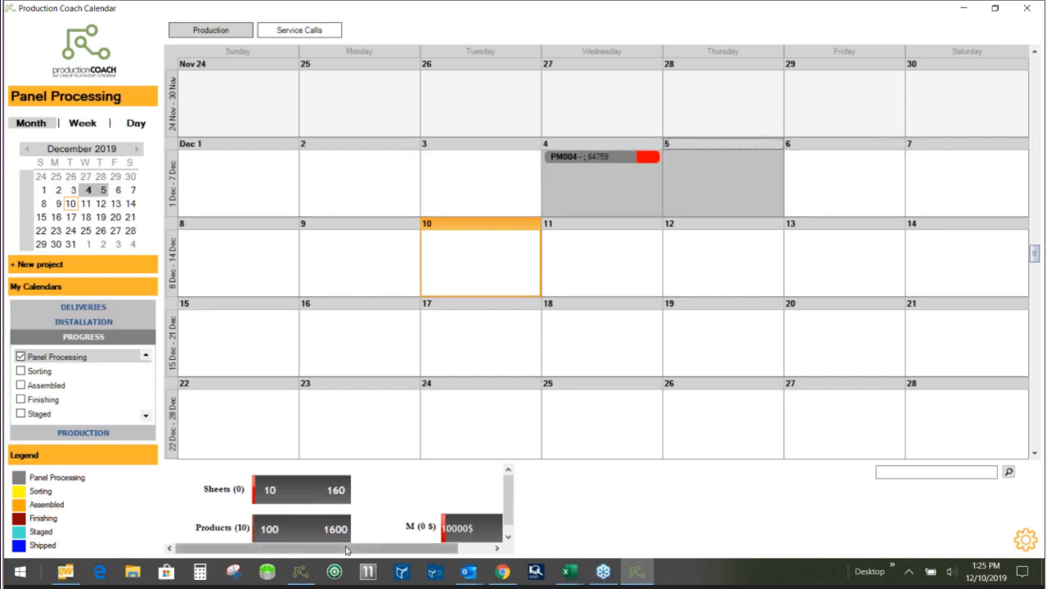
# - Go through the daily minimum and maximum limits for units, dollars and sheets in the Panel Processing calendar's configuration and save them
pyautogui.click(1024, 540)
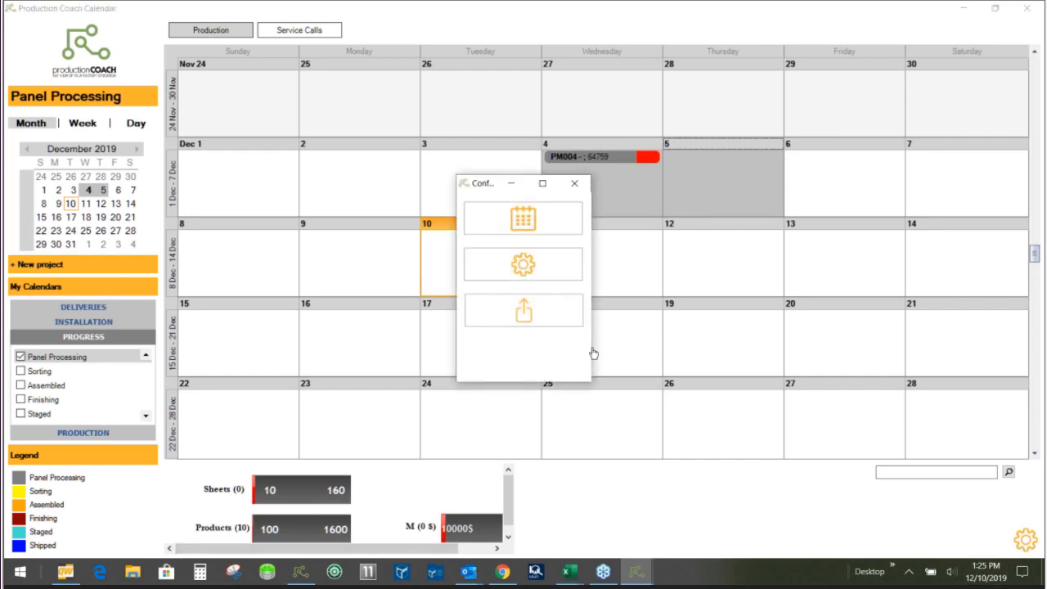
pyautogui.click(522, 219)
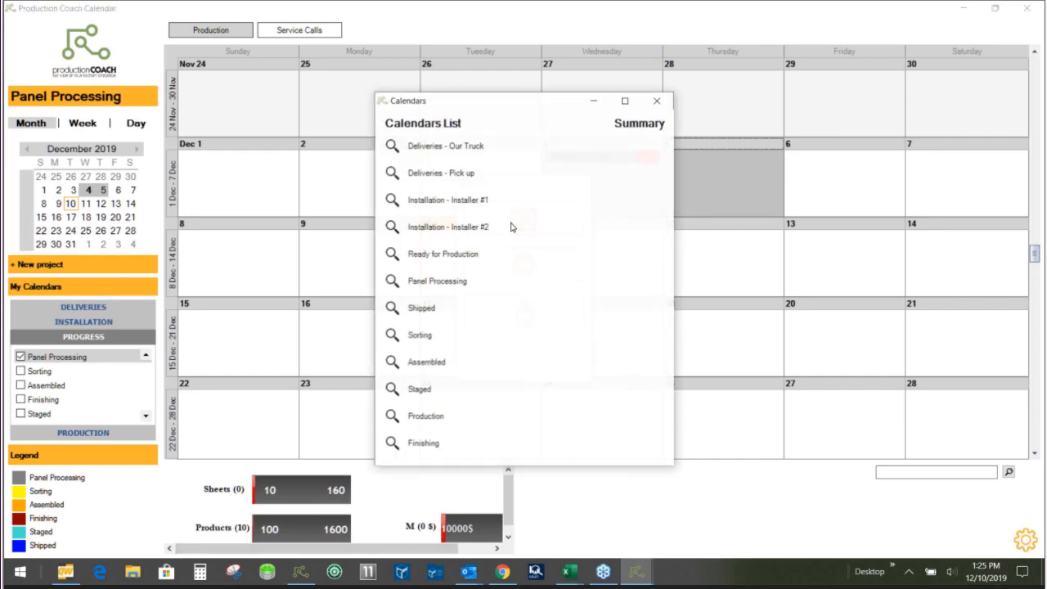
pyautogui.click(391, 286)
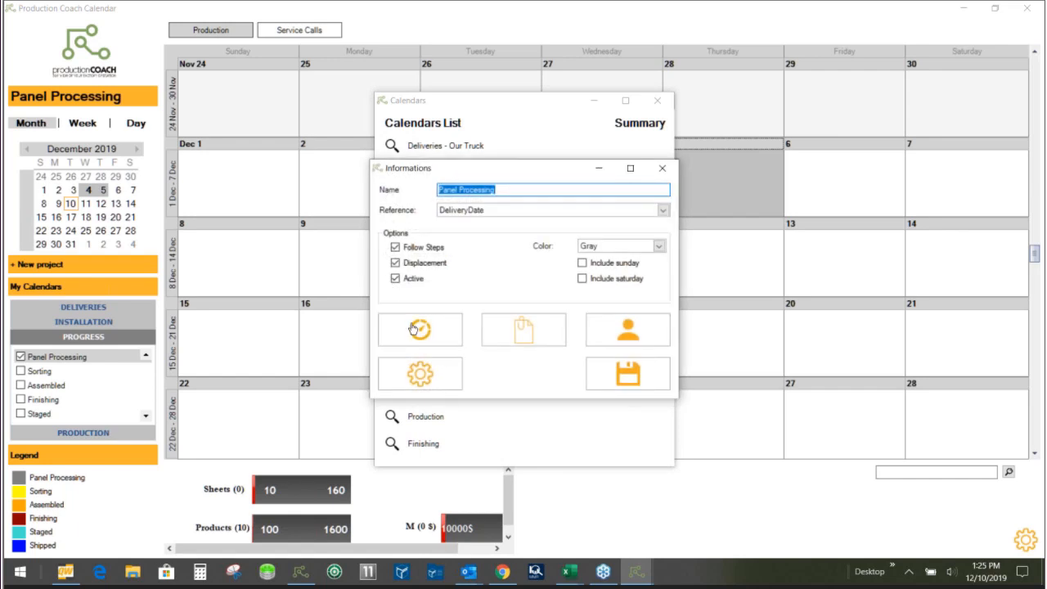
pyautogui.click(420, 329)
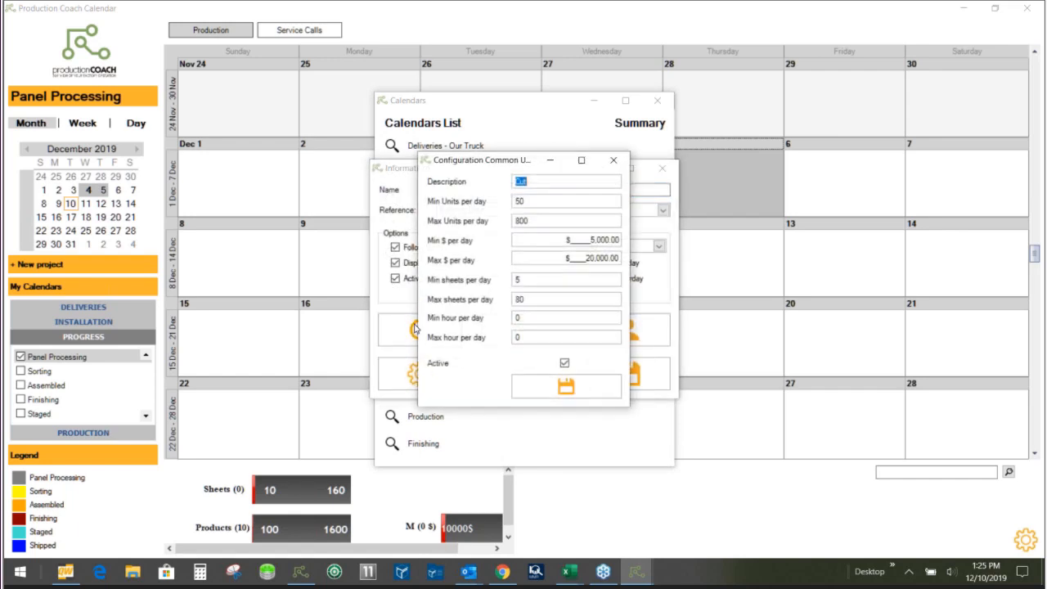
pyautogui.click(535, 219)
pyautogui.press('BackSpace')
pyautogui.click(590, 240)
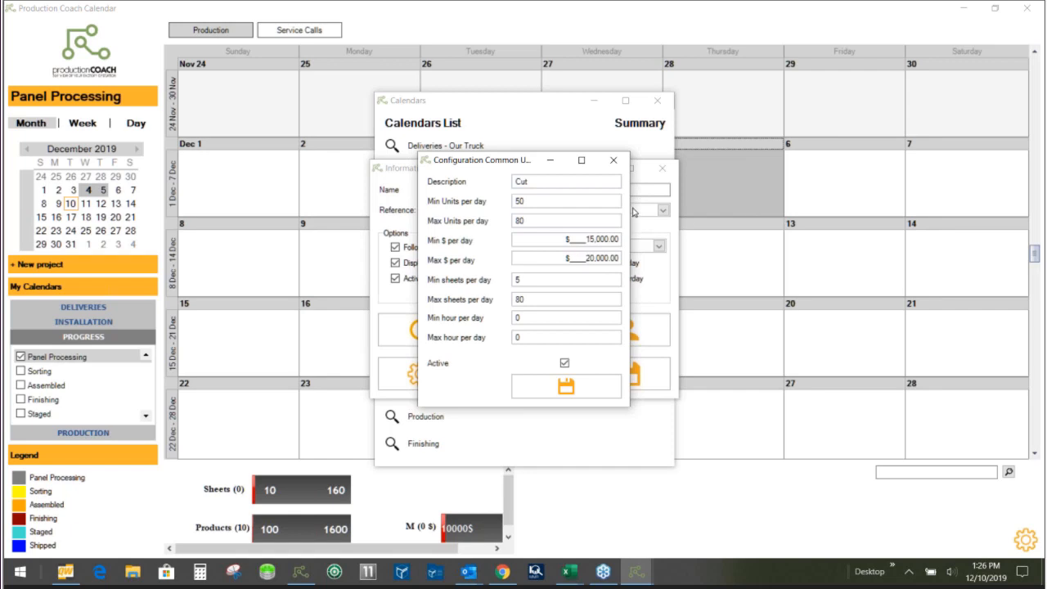
pyautogui.click(531, 280)
pyautogui.write('0')
pyautogui.click(566, 390)
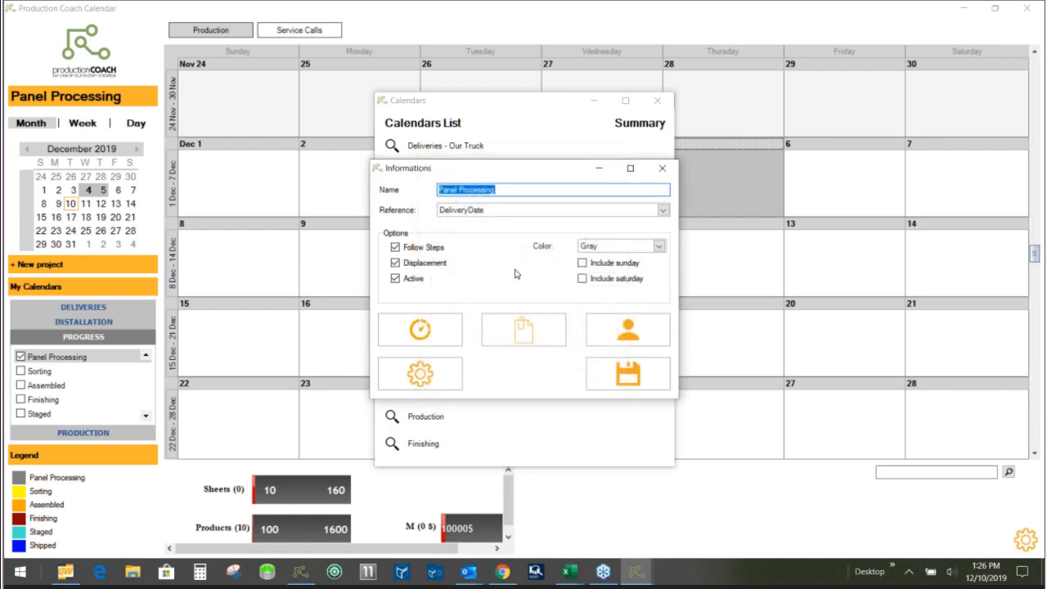
# - View the default number of days for the 5 Day Production species in Panel Processing, and close all configuration windows
pyautogui.click(419, 378)
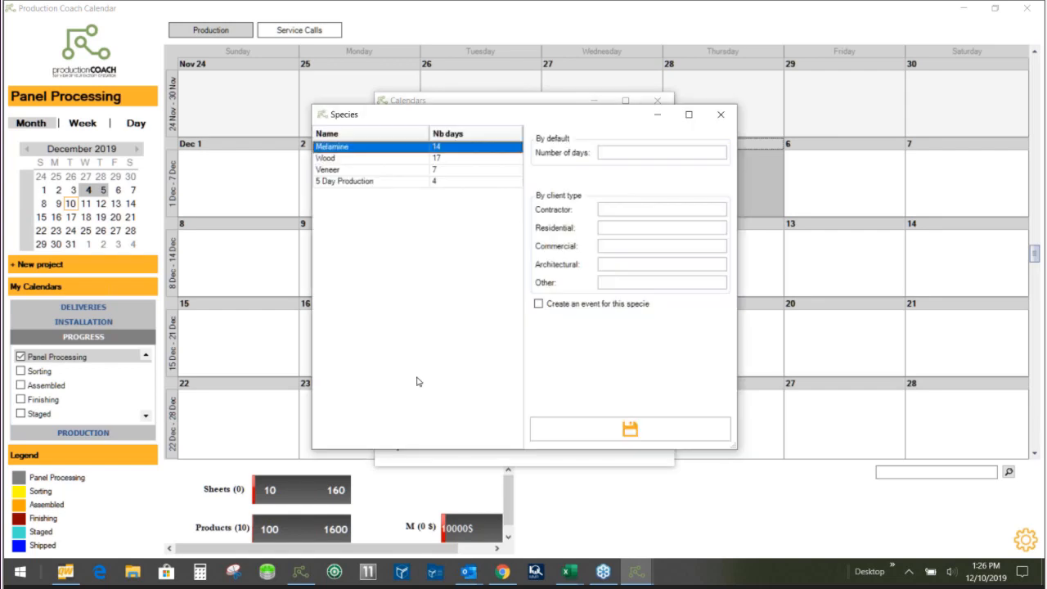
pyautogui.click(347, 181)
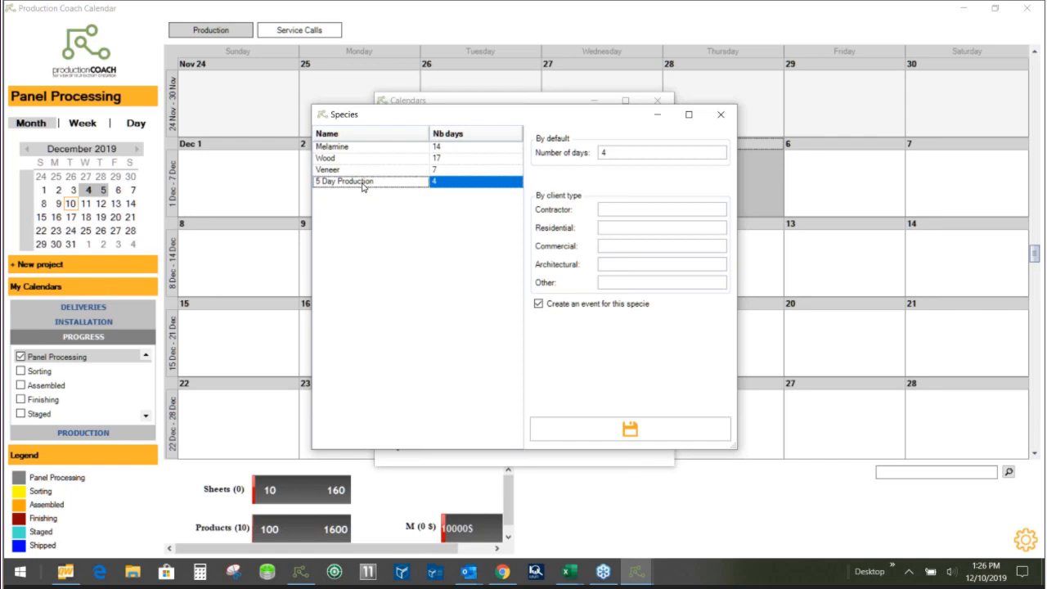
pyautogui.moveTo(615, 152); pyautogui.dragTo(592, 148)
pyautogui.click(722, 116)
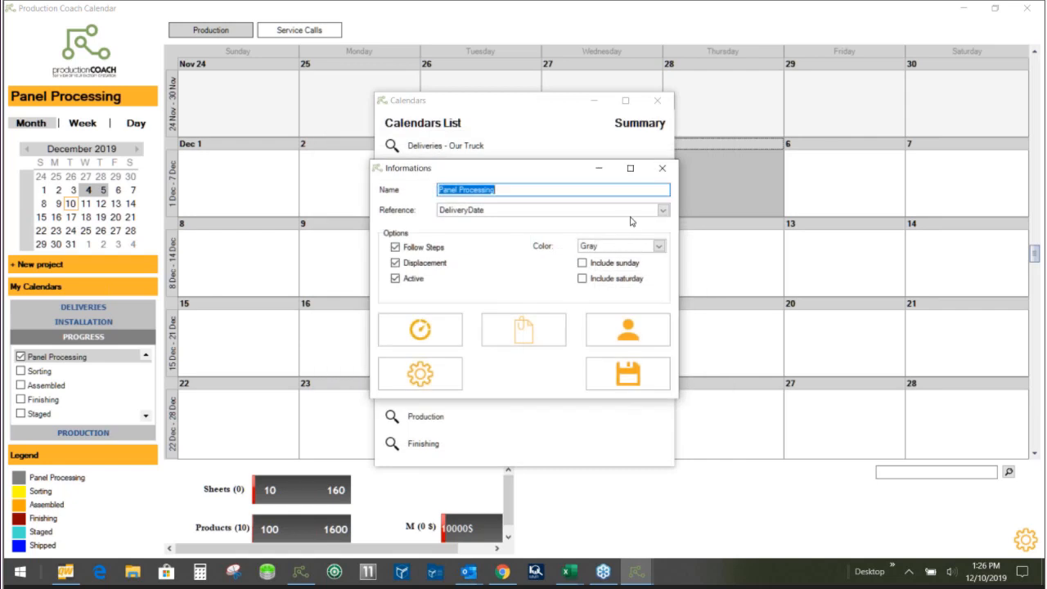
pyautogui.click(660, 170)
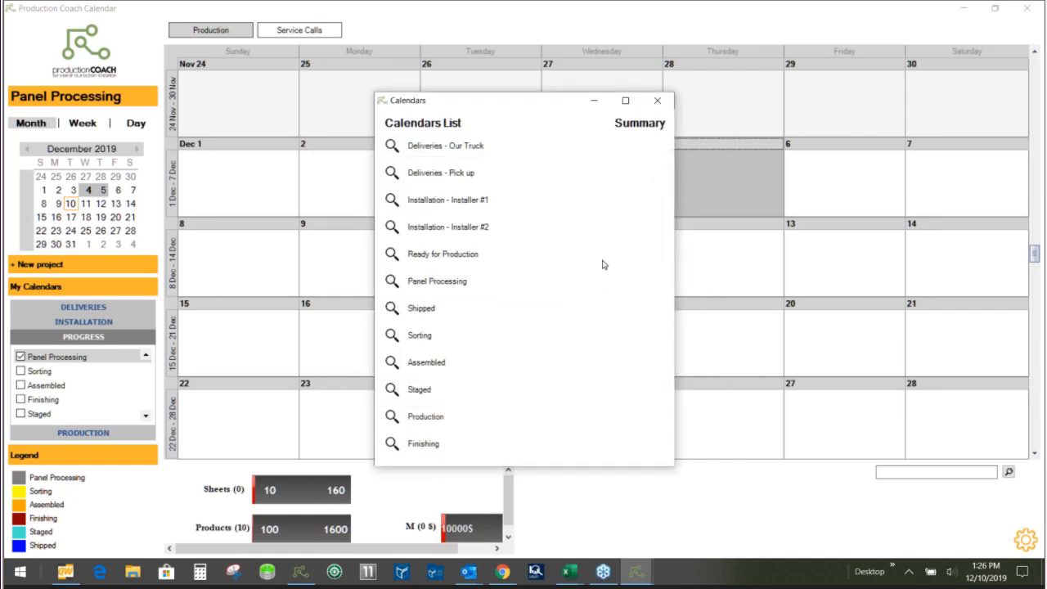
pyautogui.click(660, 100)
pyautogui.click(577, 185)
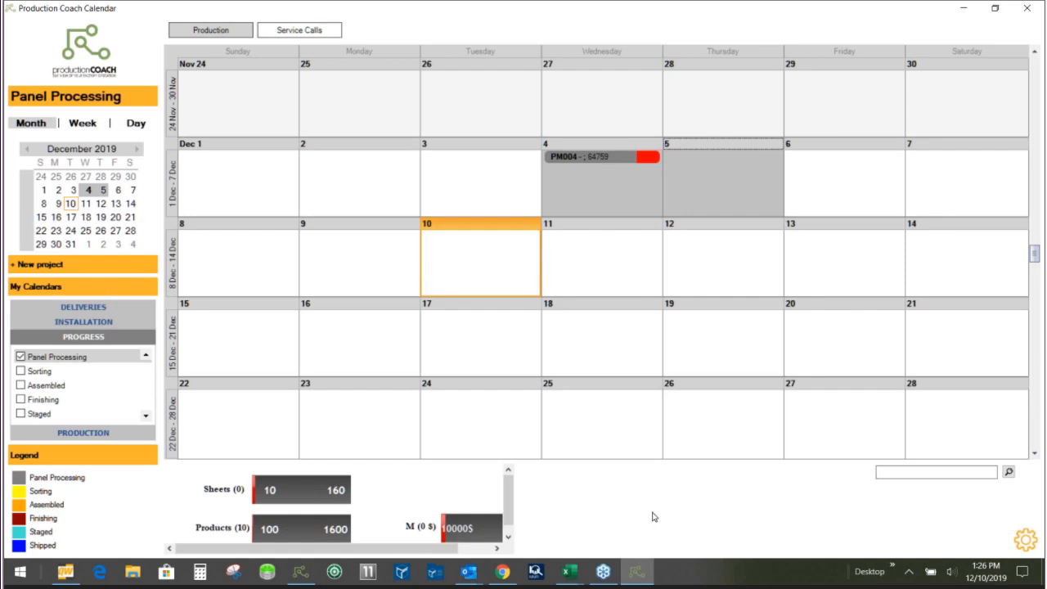
# - Review the product quantities in PM004's delivery event on the Our Truck calendar and open its delivery location on the map
pyautogui.click(65, 309)
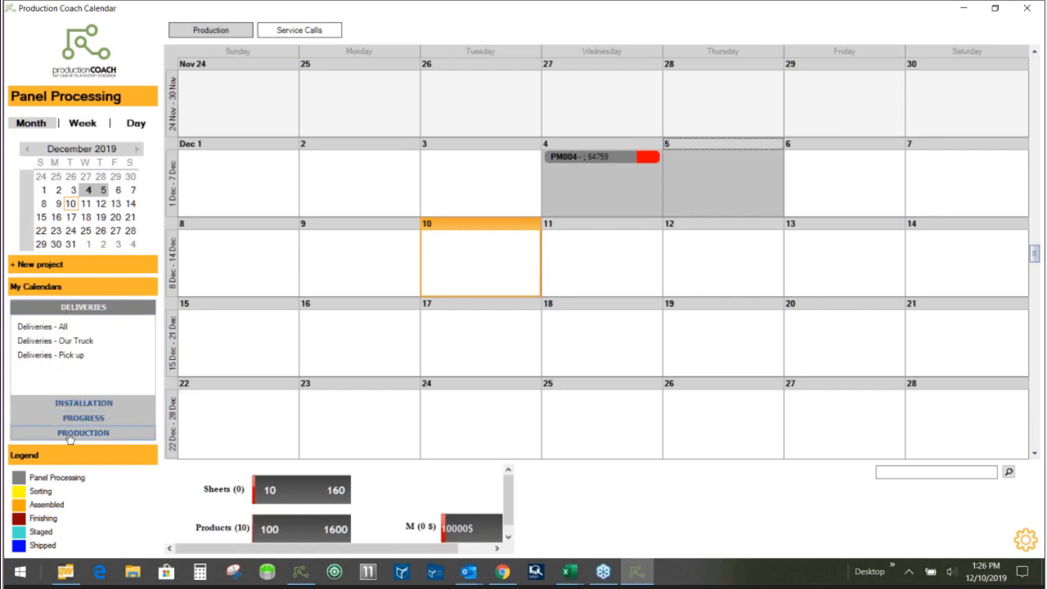
pyautogui.click(58, 341)
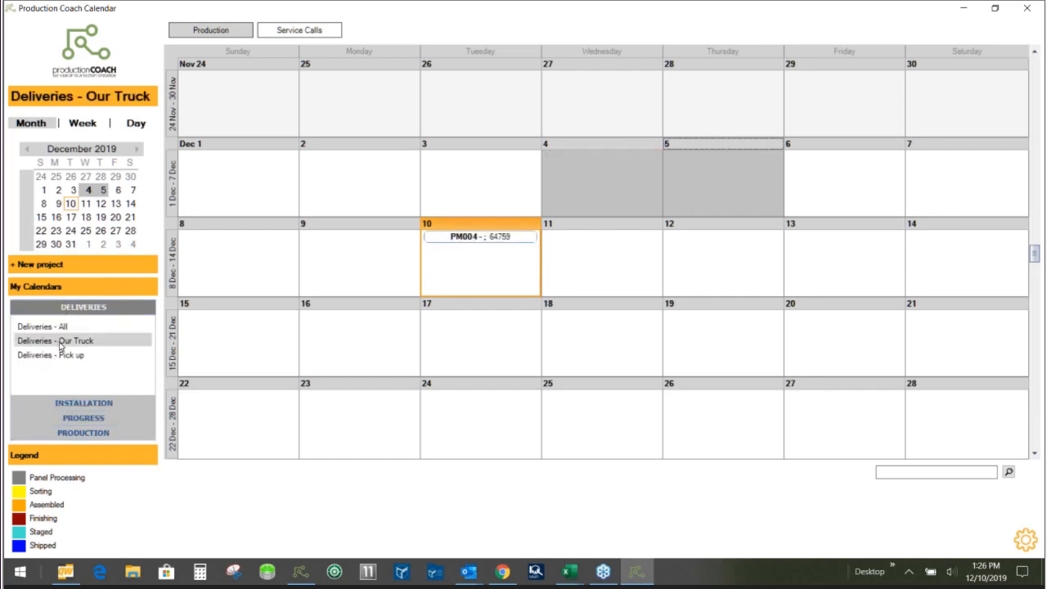
pyautogui.doubleClick(477, 239)
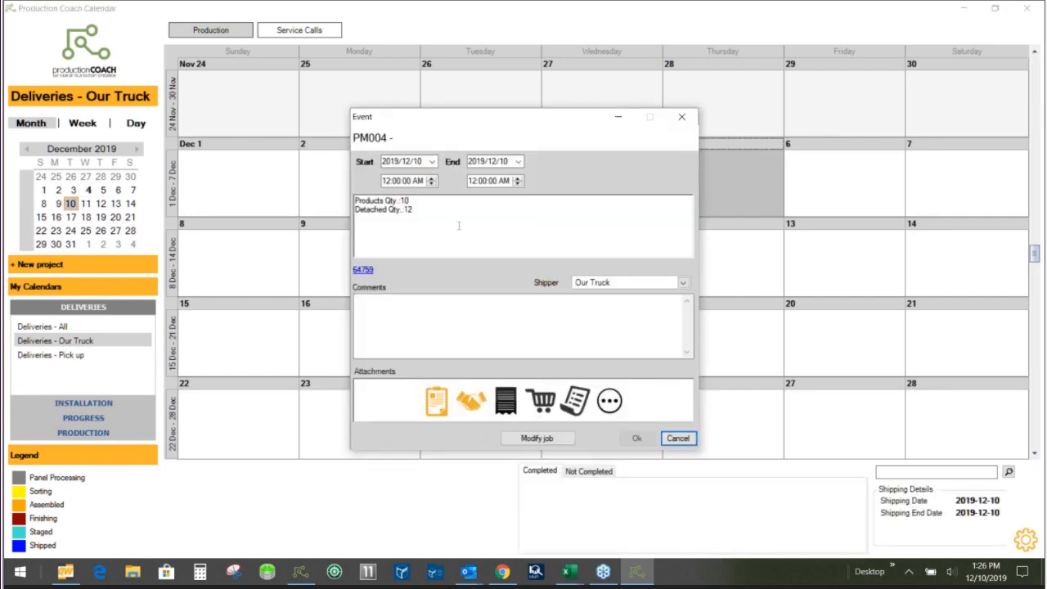
pyautogui.moveTo(413, 211); pyautogui.dragTo(355, 200)
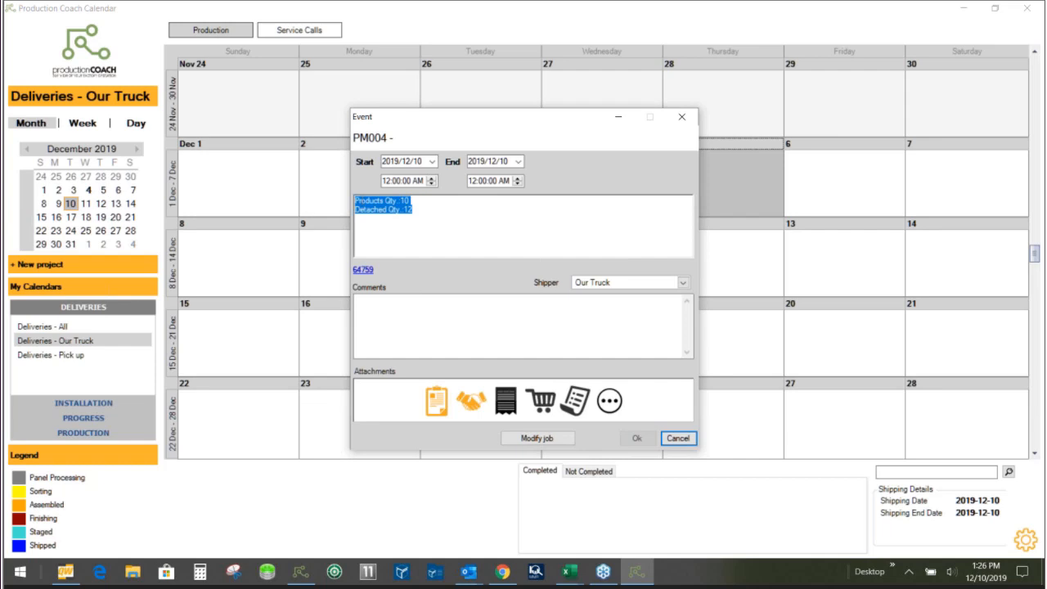
pyautogui.click(454, 216)
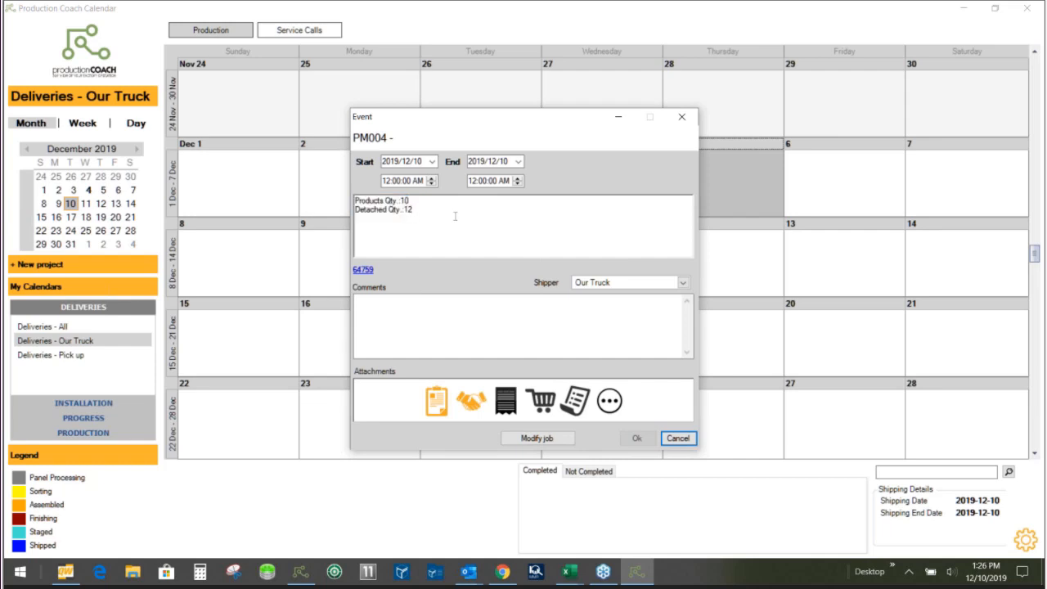
pyautogui.click(364, 270)
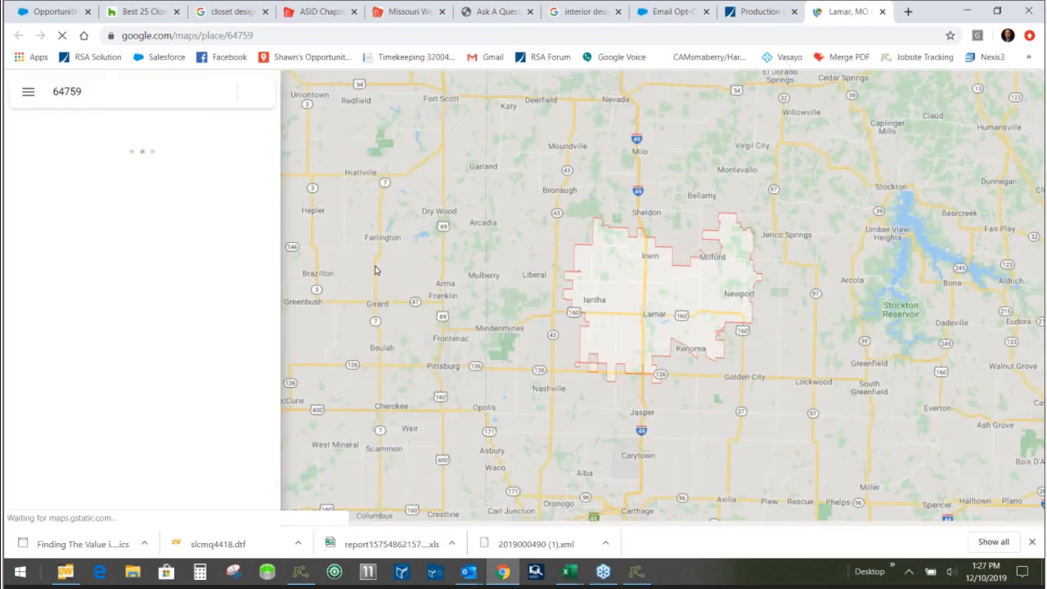
# - Return to PM004's delivery event in Production Coach, view its PM004.PNG attachment, and close the event and calendar
pyautogui.click(638, 575)
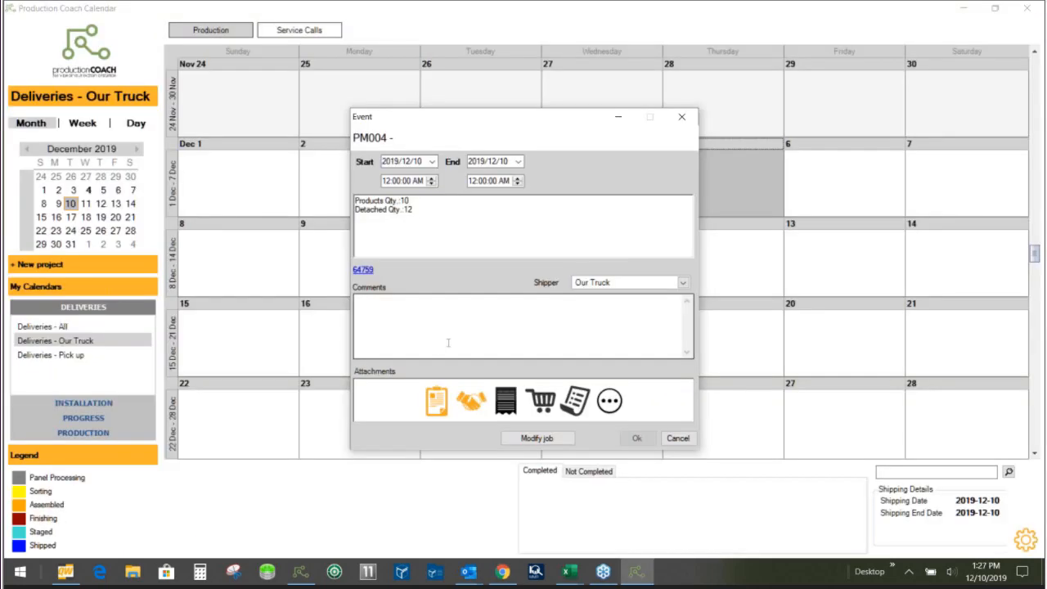
pyautogui.click(434, 404)
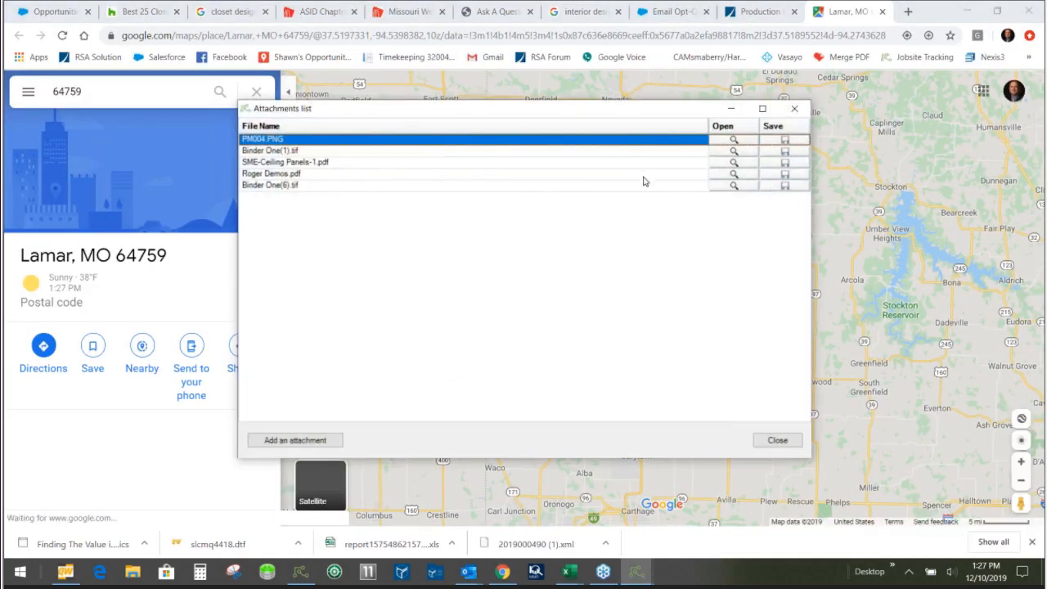
pyautogui.click(733, 140)
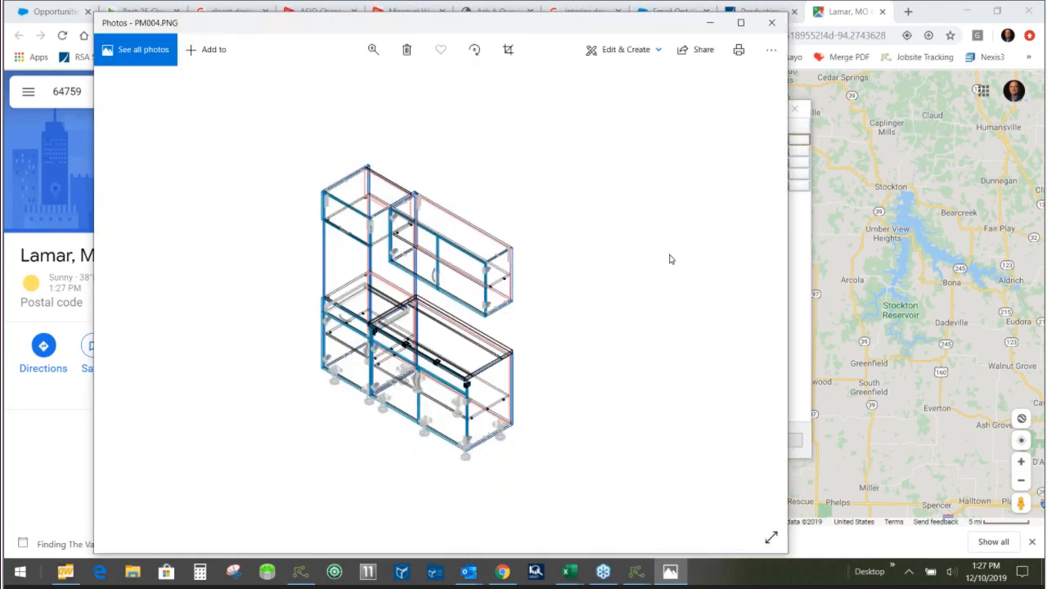
pyautogui.click(771, 23)
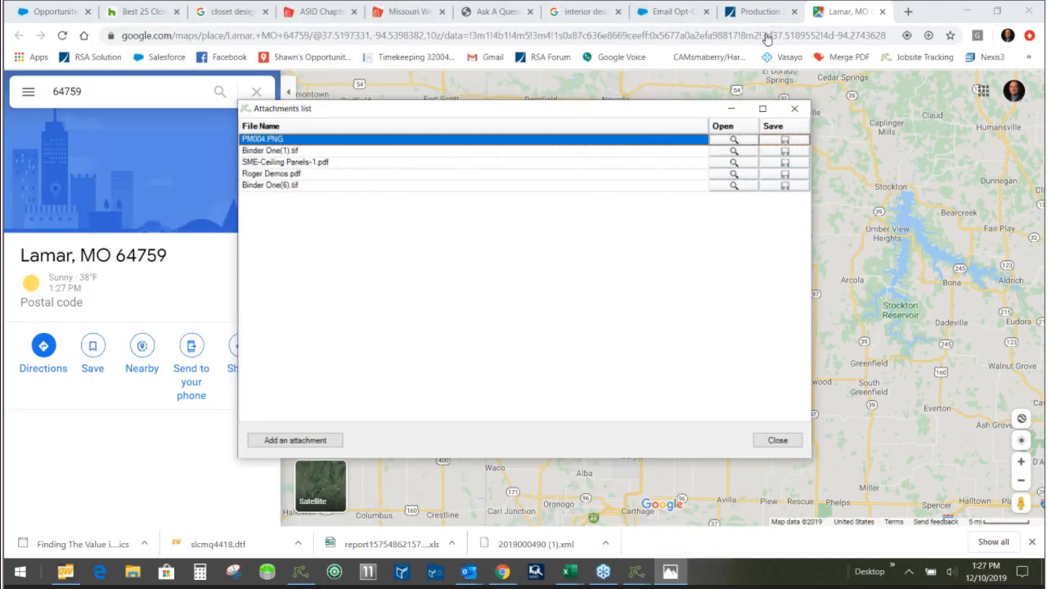
pyautogui.click(794, 108)
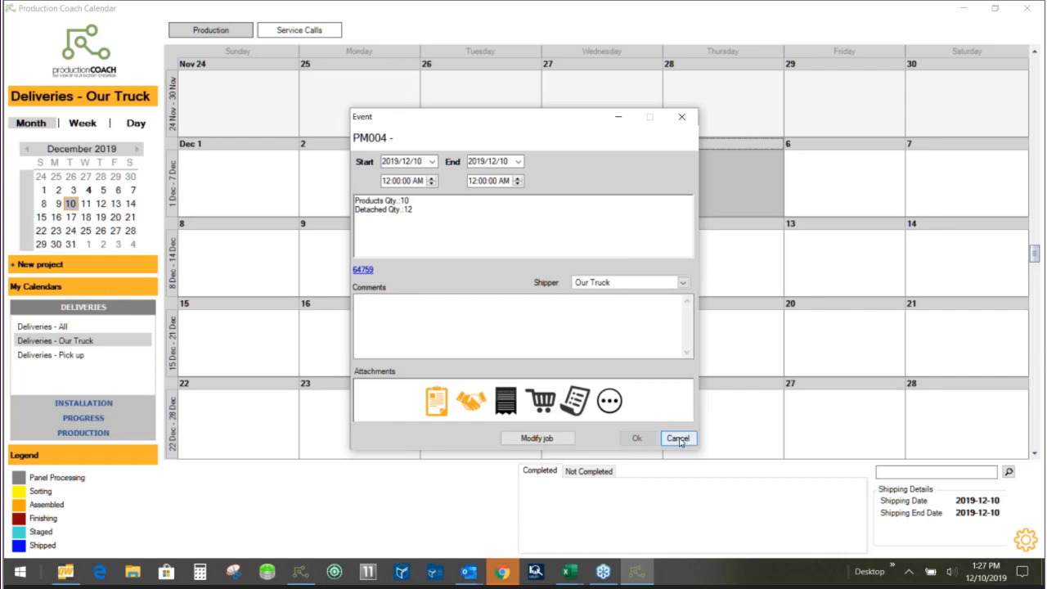
pyautogui.click(678, 439)
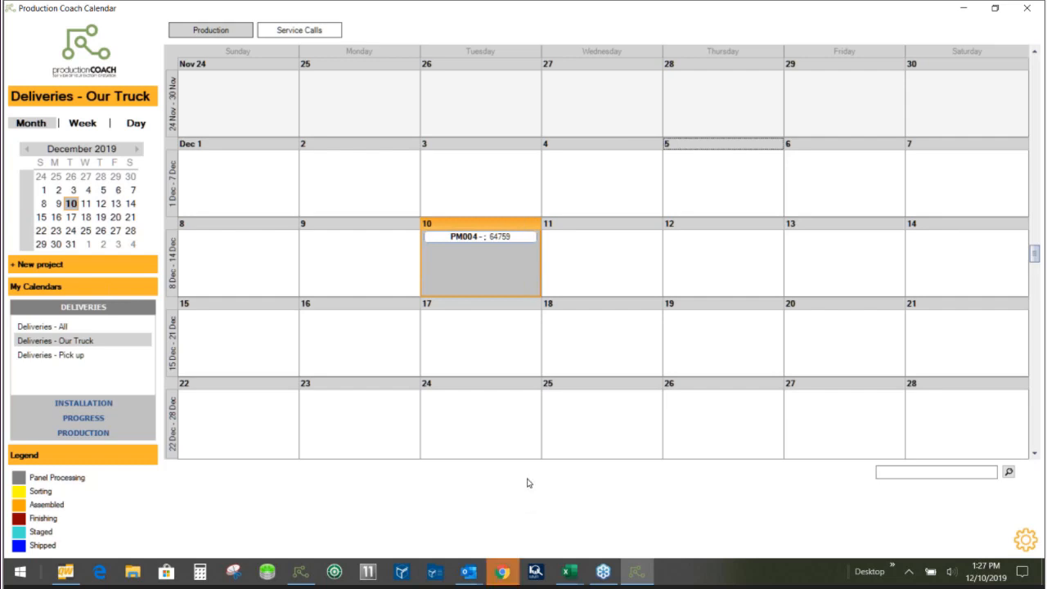
pyautogui.click(1026, 7)
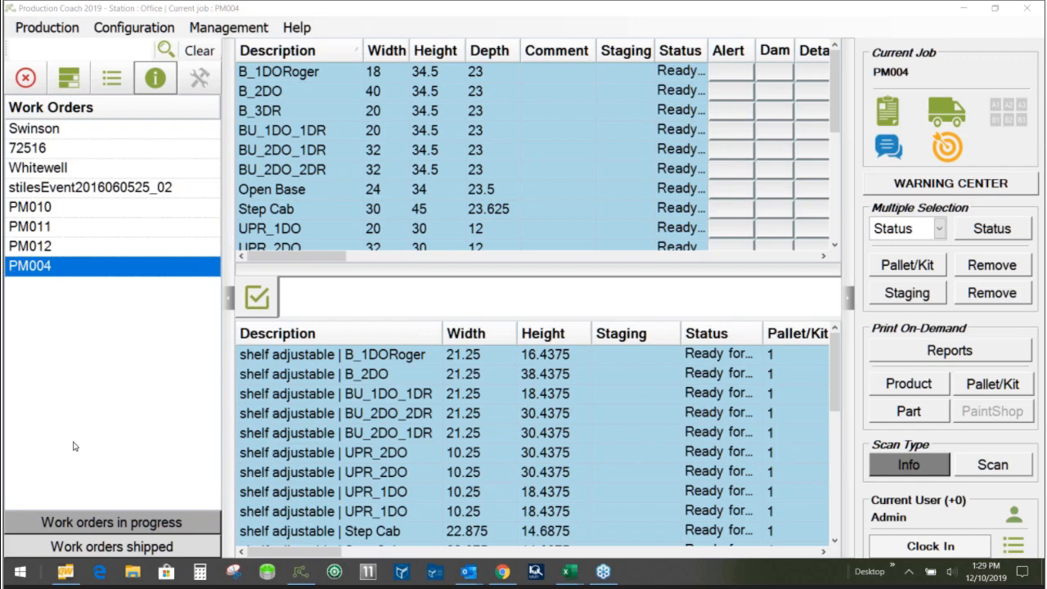
# - Start a new packing list with all of PM004's detached parts and products except Step Cab and UPR_1DO
pyautogui.click(948, 115)
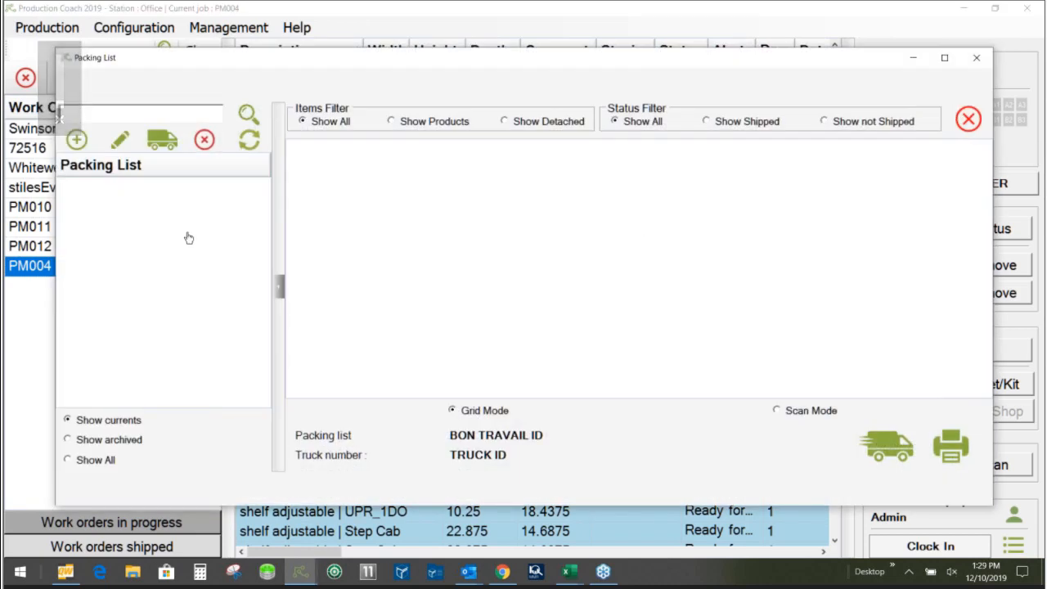
pyautogui.click(77, 140)
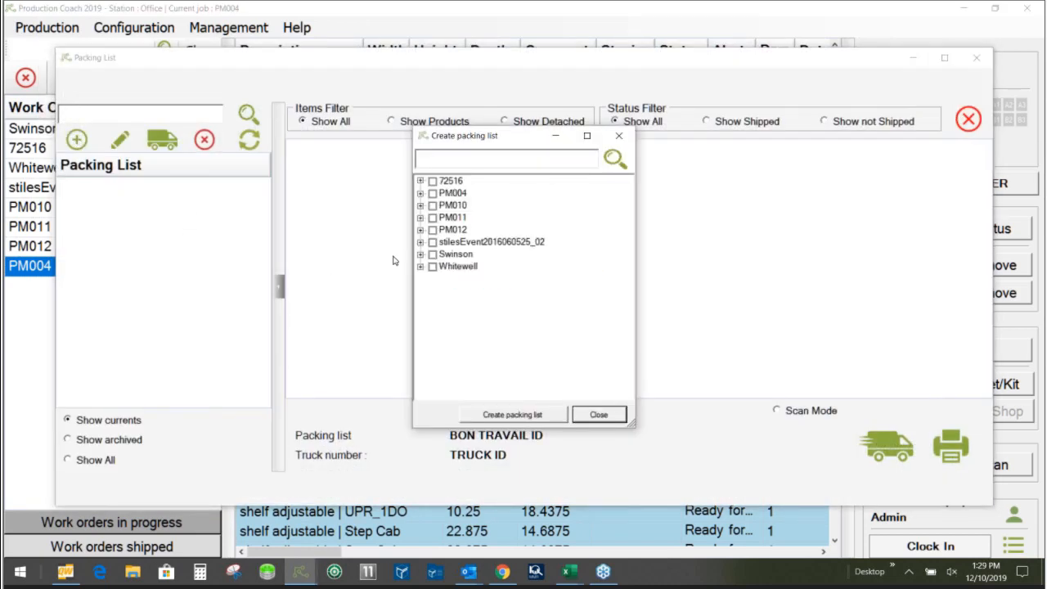
pyautogui.click(432, 193)
pyautogui.click(420, 193)
pyautogui.click(432, 205)
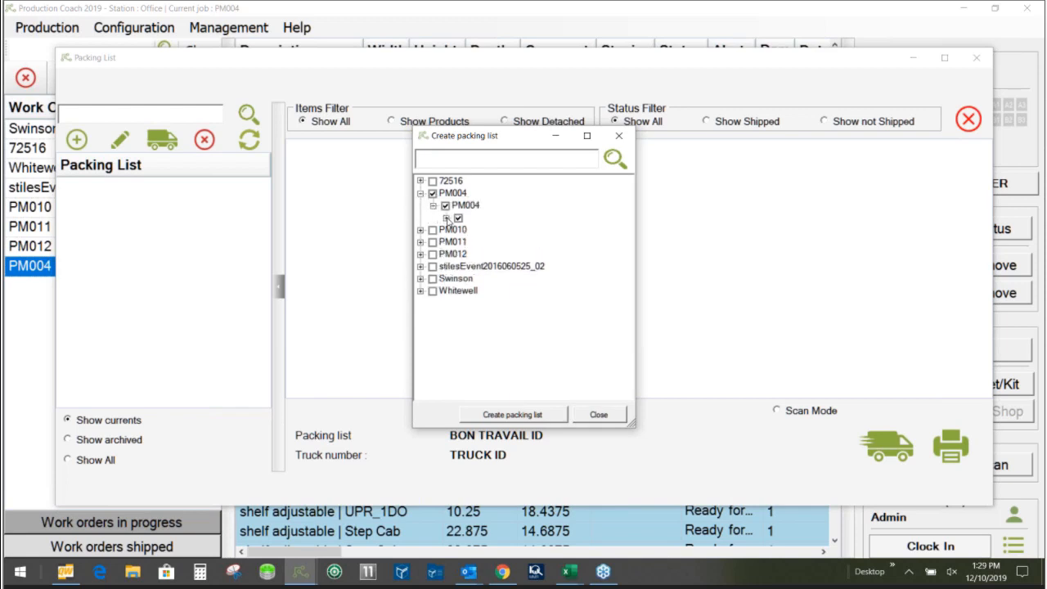
pyautogui.click(445, 218)
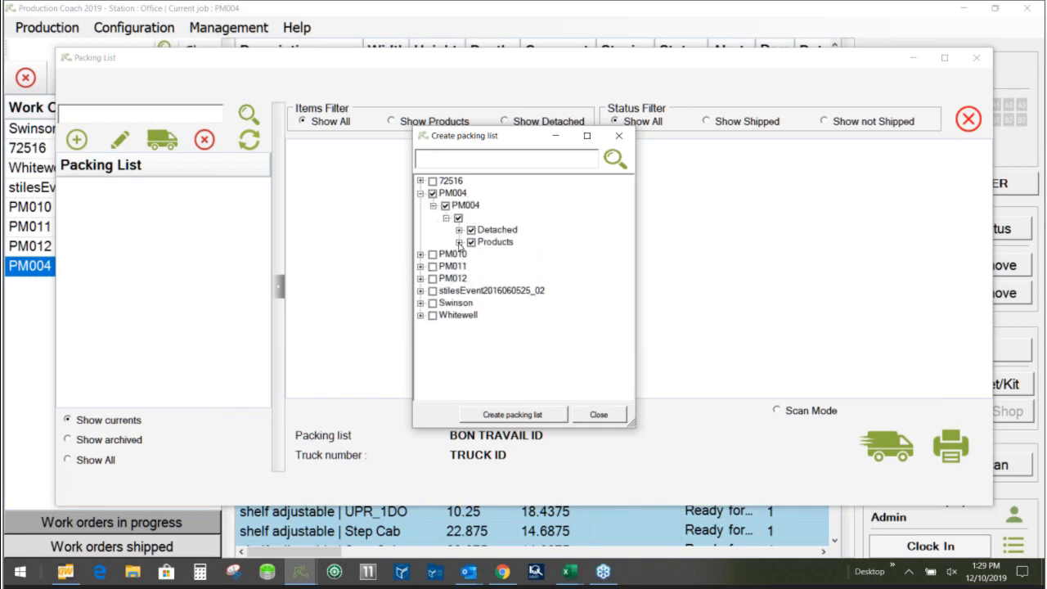
pyautogui.click(458, 243)
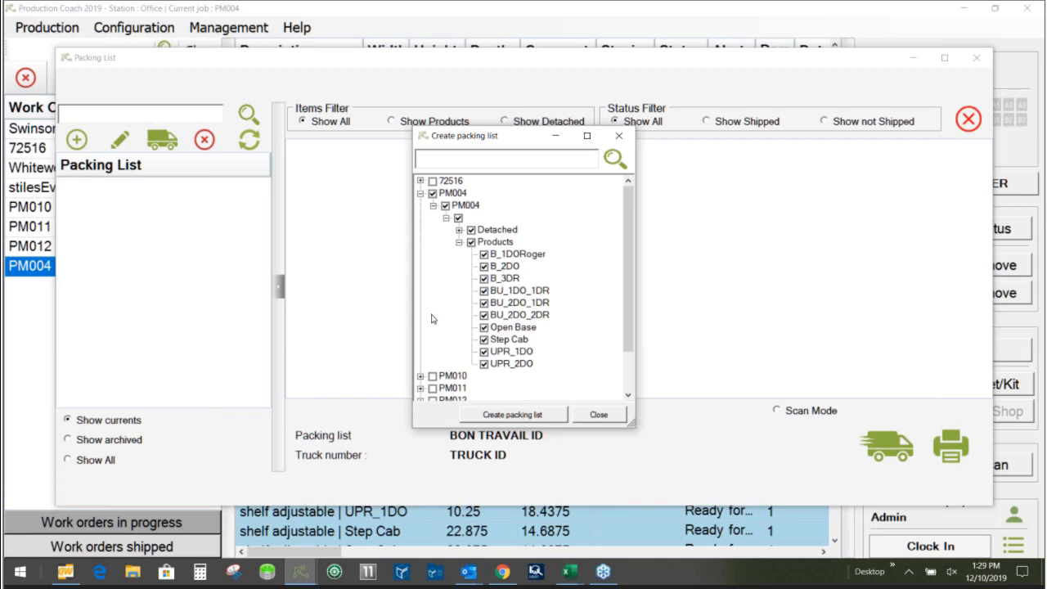
pyautogui.click(483, 352)
pyautogui.click(484, 340)
# - Add both B_1DO products from work order 72516 to the selection and create the packing list with the name 1
pyautogui.click(420, 181)
pyautogui.click(433, 194)
pyautogui.click(446, 206)
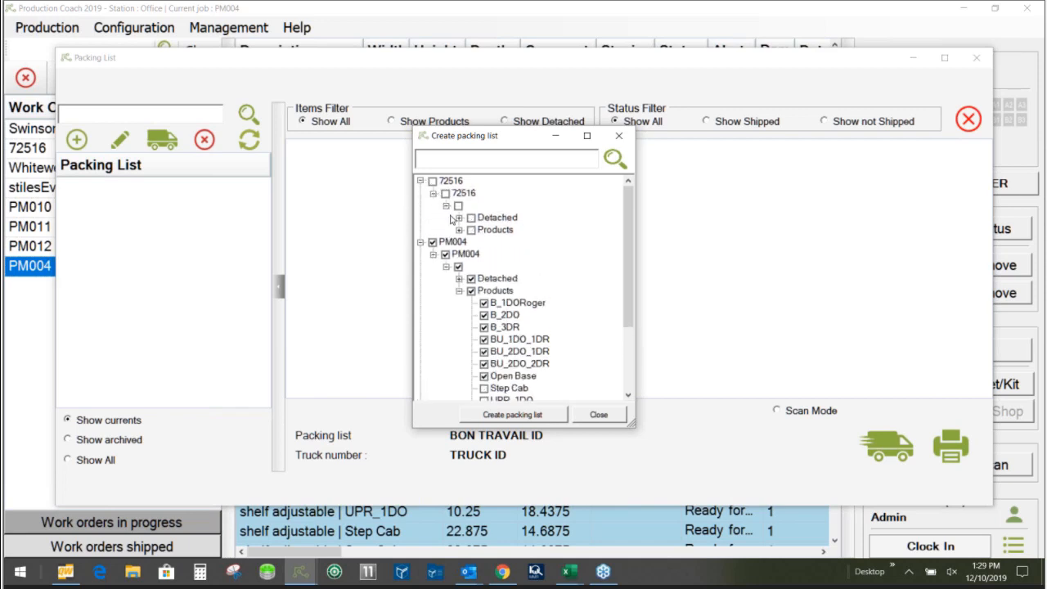
pyautogui.click(459, 229)
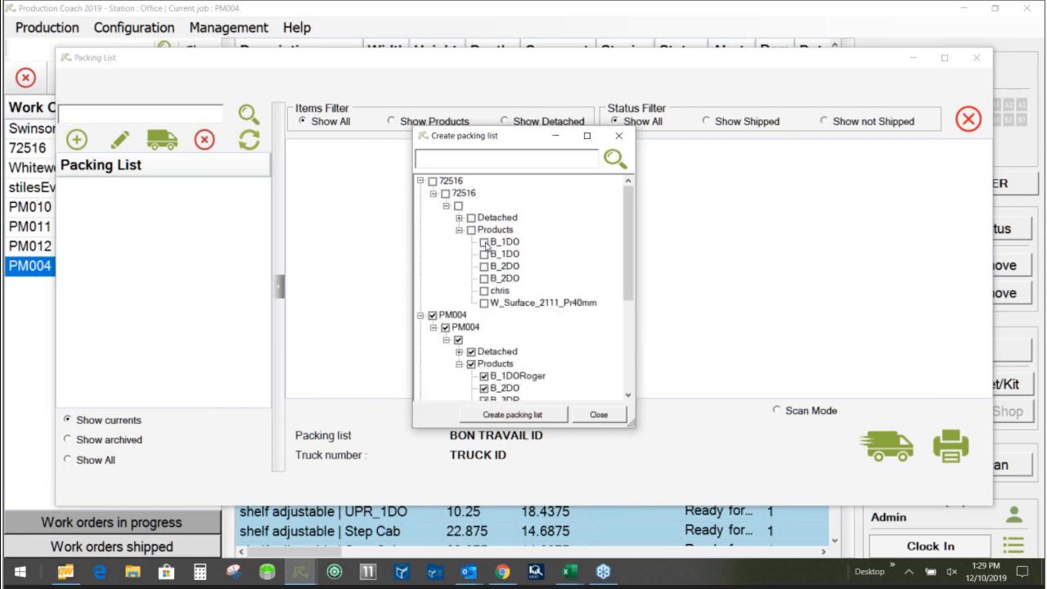
pyautogui.click(483, 242)
pyautogui.click(483, 254)
pyautogui.click(512, 415)
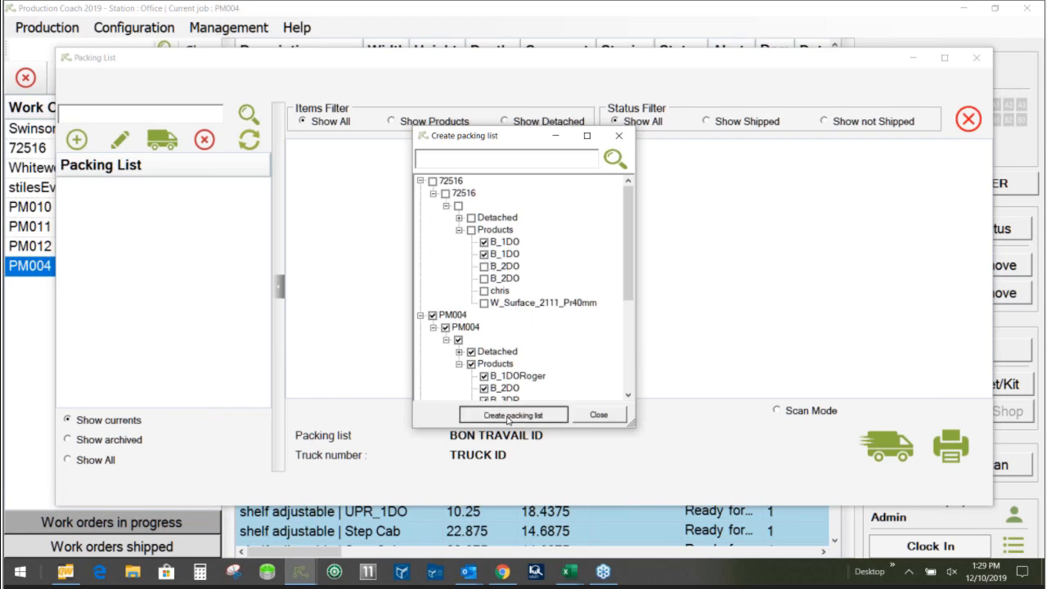
pyautogui.write('1')
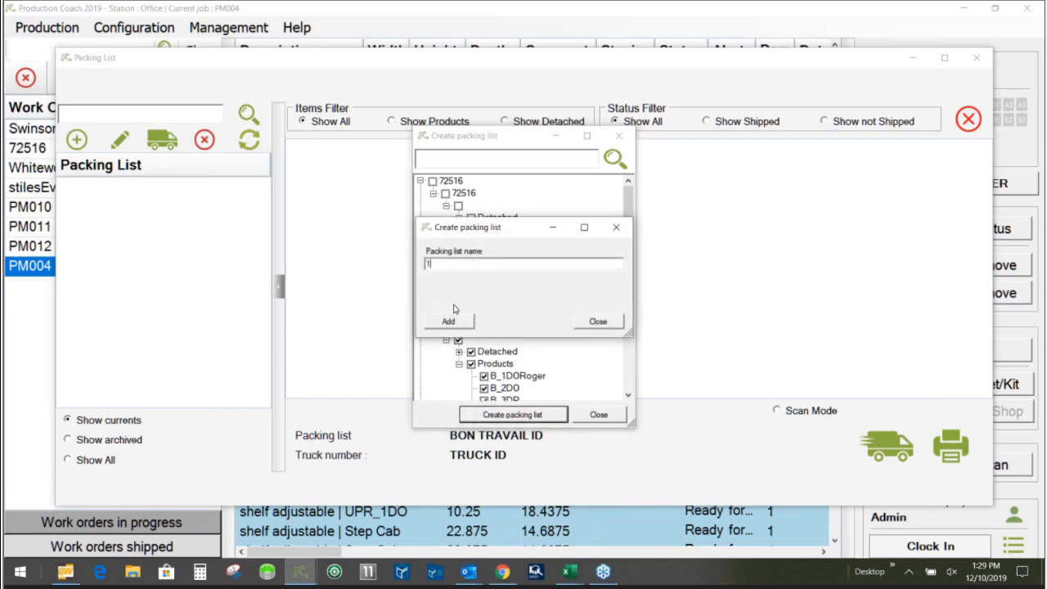
pyautogui.click(447, 320)
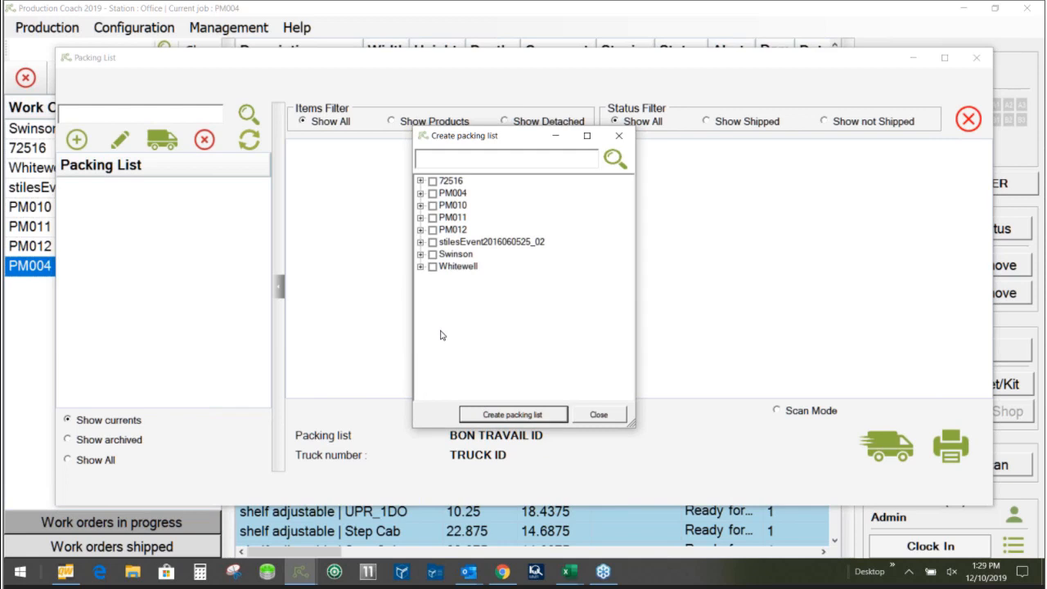
# - Create packing list 2 with PM004's remaining Step Cab and UPR_1DO products, and close the packing lists
pyautogui.click(431, 193)
pyautogui.click(420, 193)
pyautogui.click(432, 205)
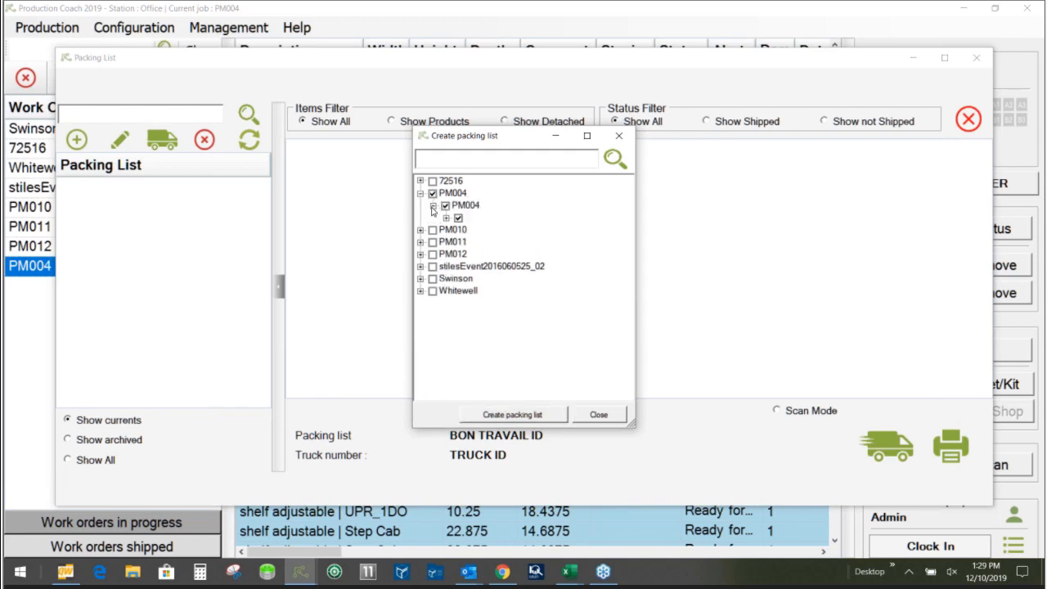
pyautogui.click(446, 217)
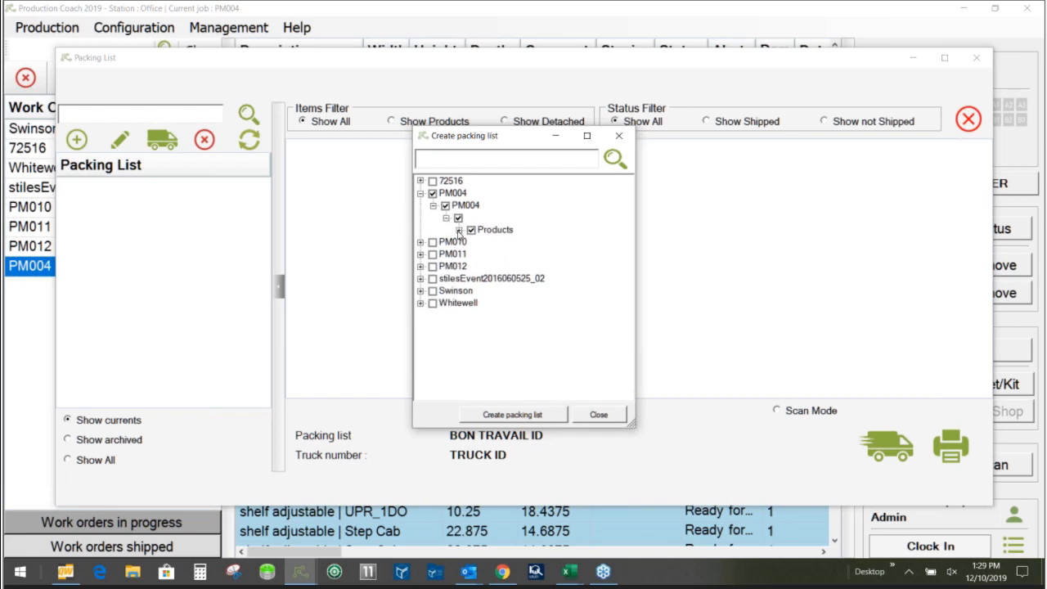
pyautogui.click(459, 230)
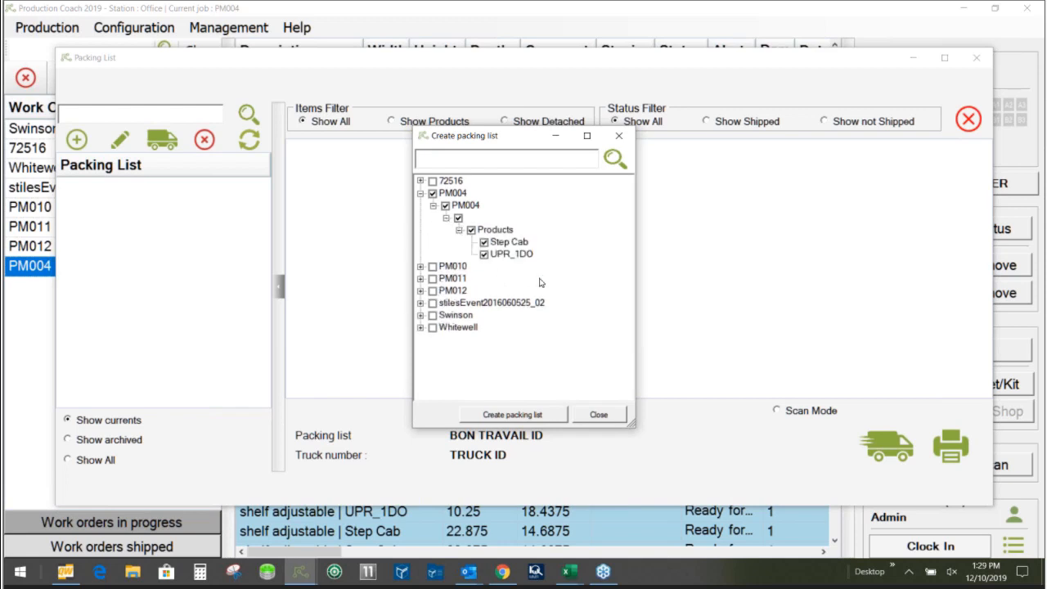
pyautogui.click(502, 416)
pyautogui.write('2')
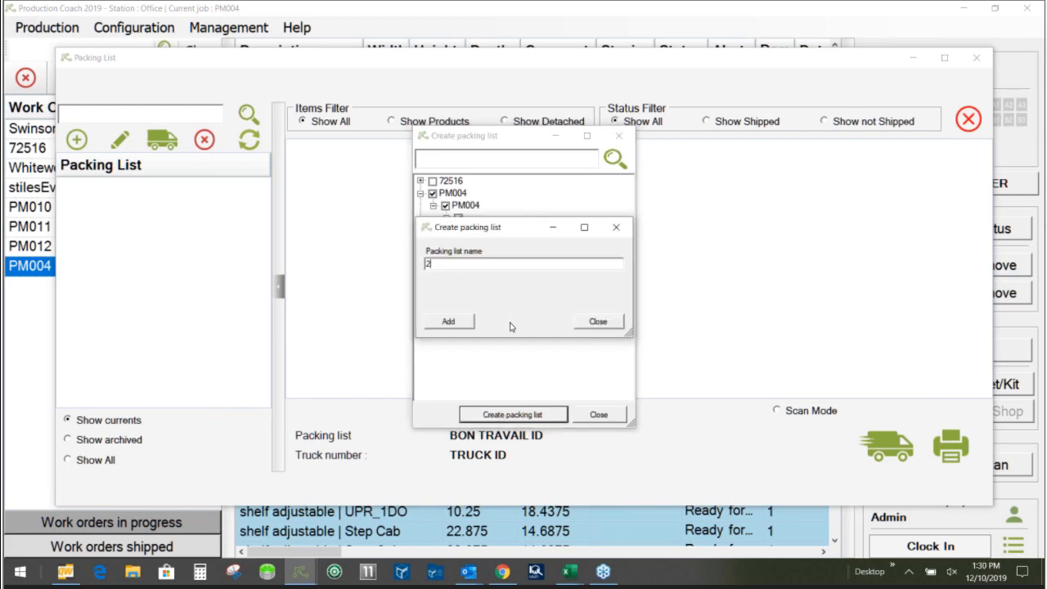
pyautogui.click(449, 322)
pyautogui.click(596, 415)
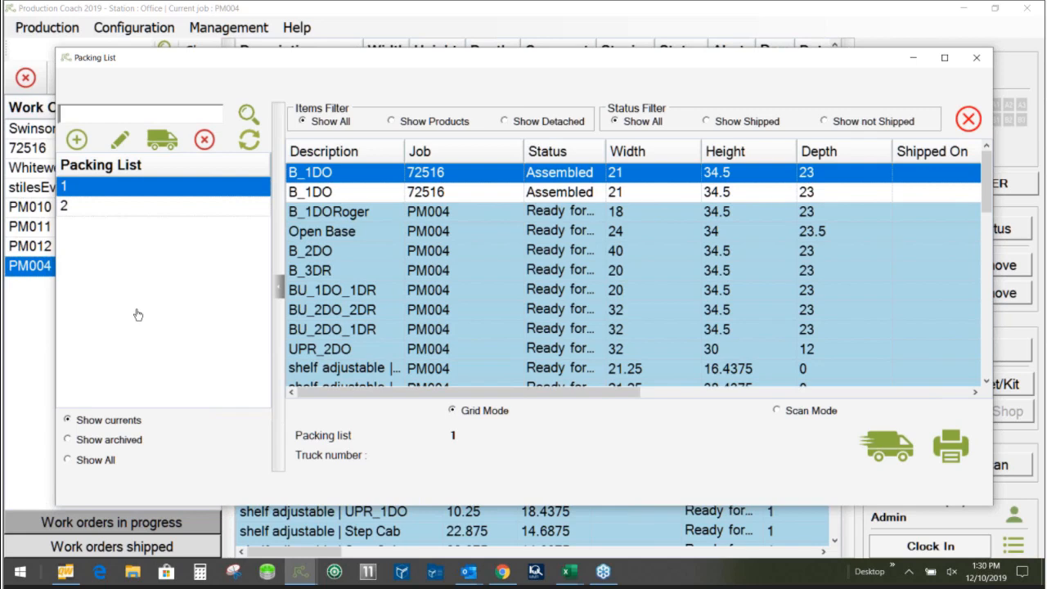
pyautogui.click(977, 61)
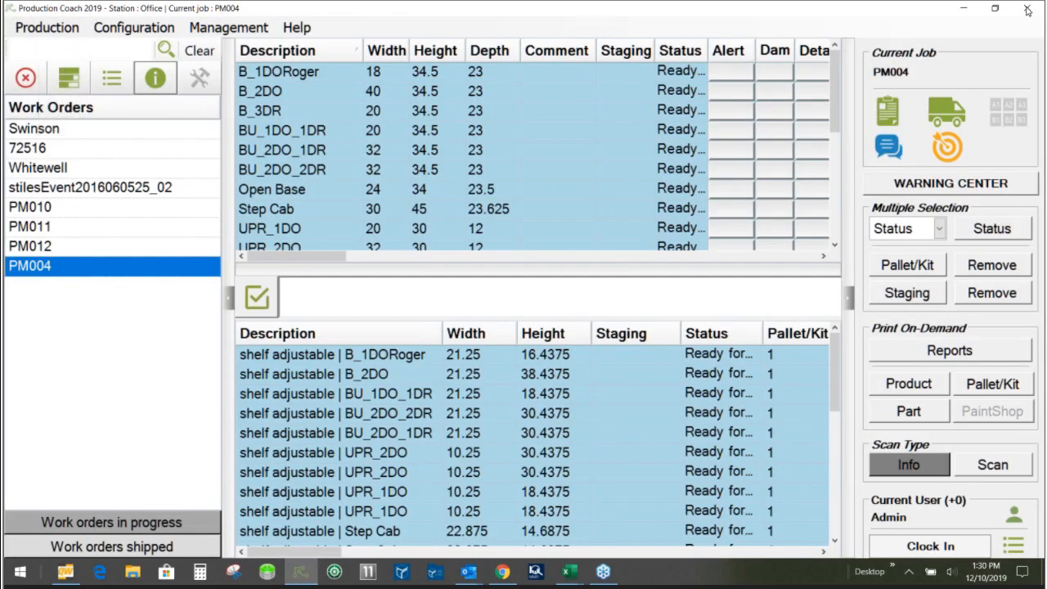
# - Quit the Office station, connect to the Panel Processing station, and select work order PM004
pyautogui.click(1027, 10)
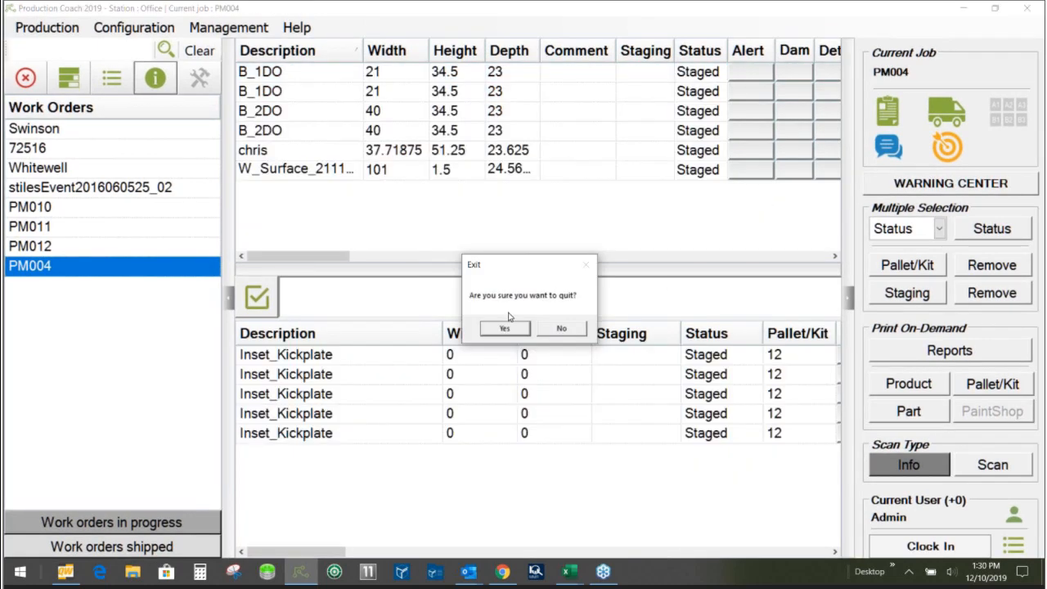
pyautogui.click(506, 328)
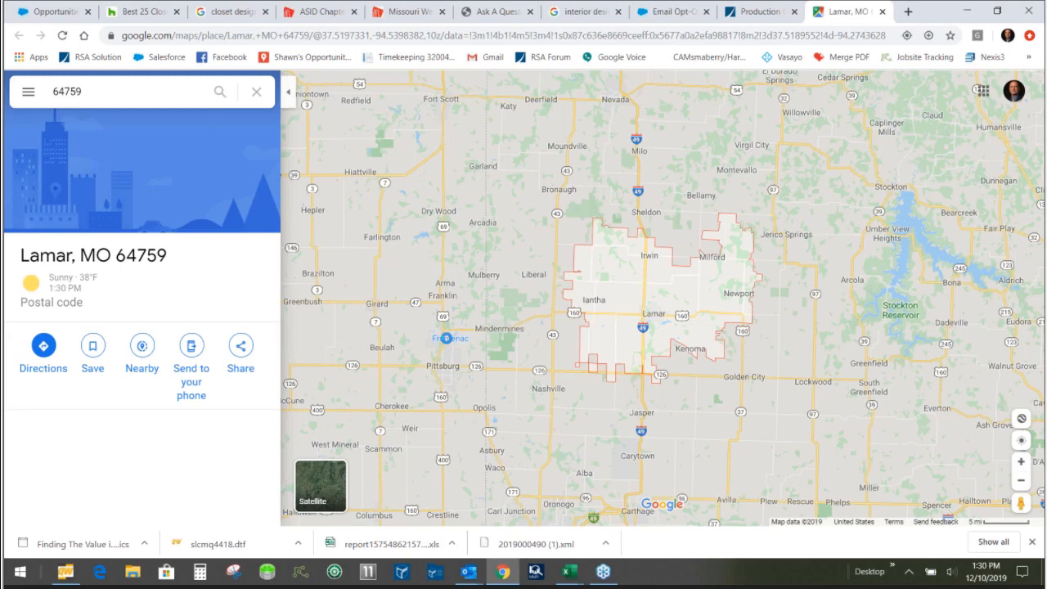
pyautogui.click(433, 293)
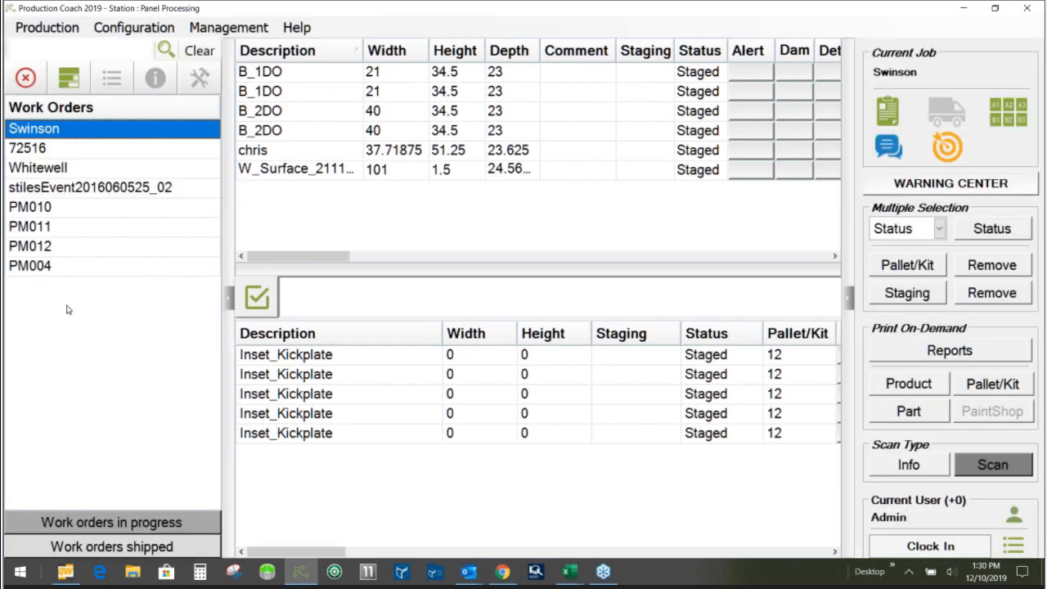
pyautogui.click(39, 268)
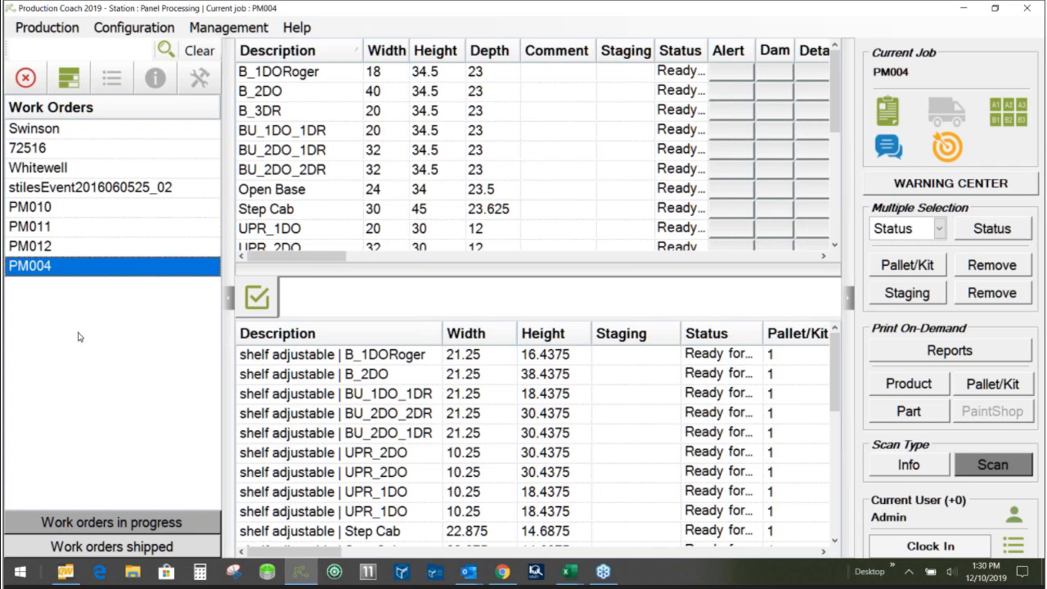
# - Generate PM004's Print To Scan report, review its First Scan and Last Scan barcodes, and close the report
pyautogui.click(47, 28)
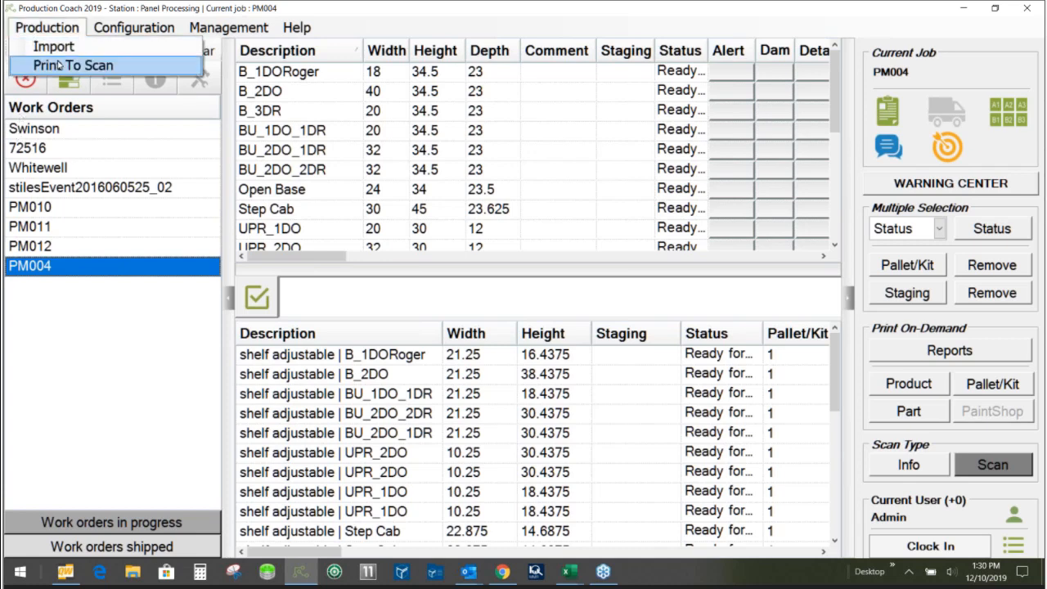
pyautogui.click(59, 65)
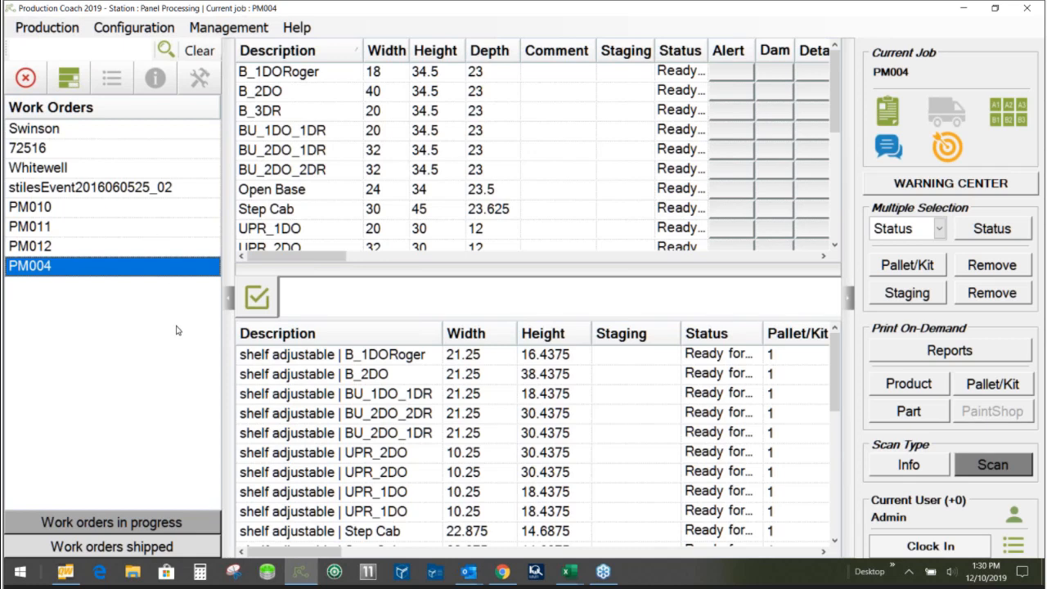
pyautogui.scroll(-2, 365, 344)
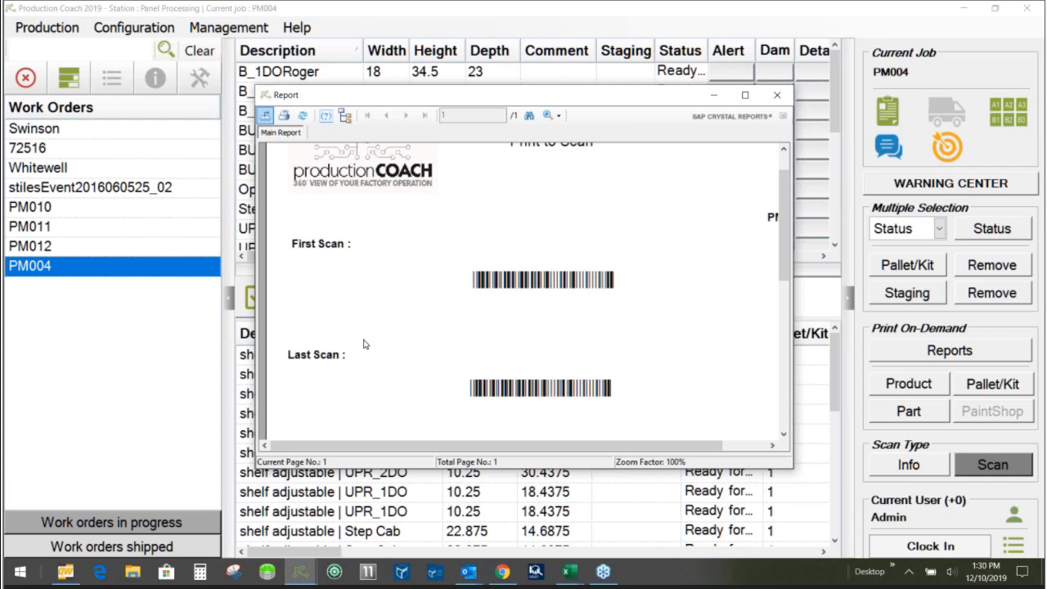
pyautogui.scroll(-1, 365, 345)
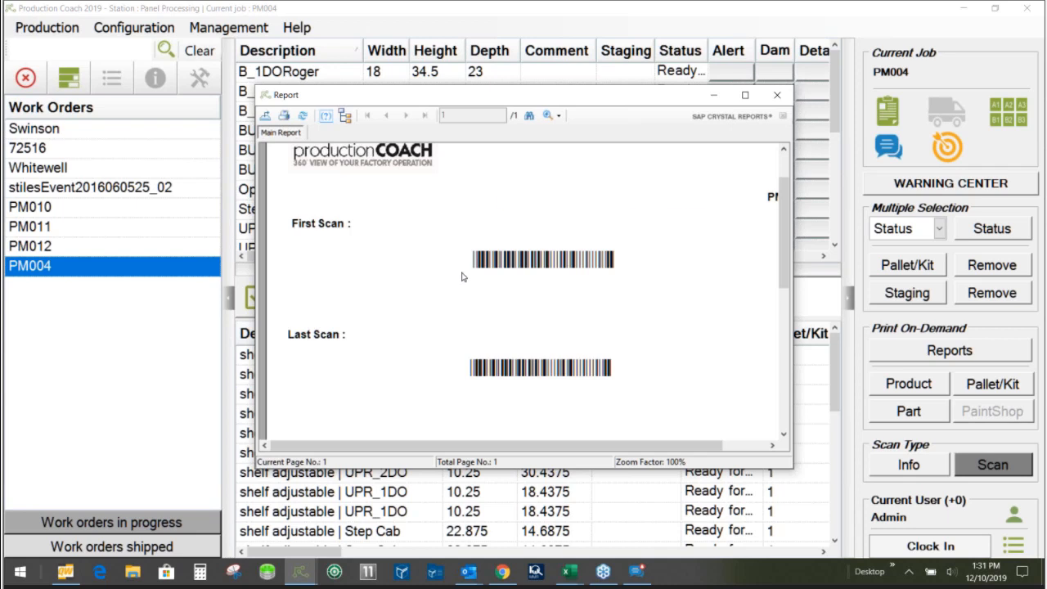
pyautogui.click(778, 96)
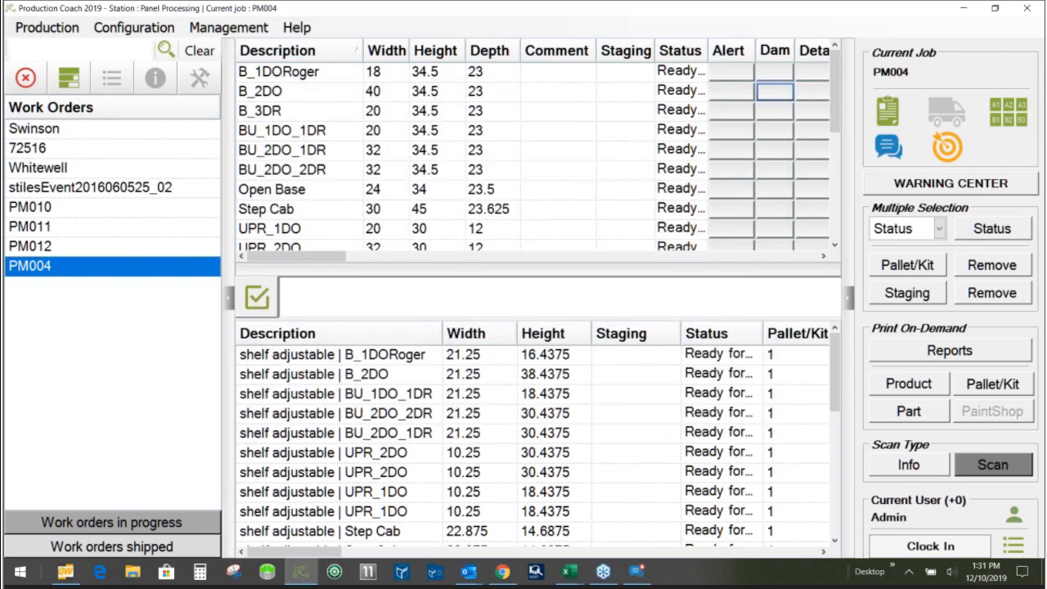
# - Clock in at Panel Processing for PM004, dismiss the job status overview, and clock out
pyautogui.click(930, 546)
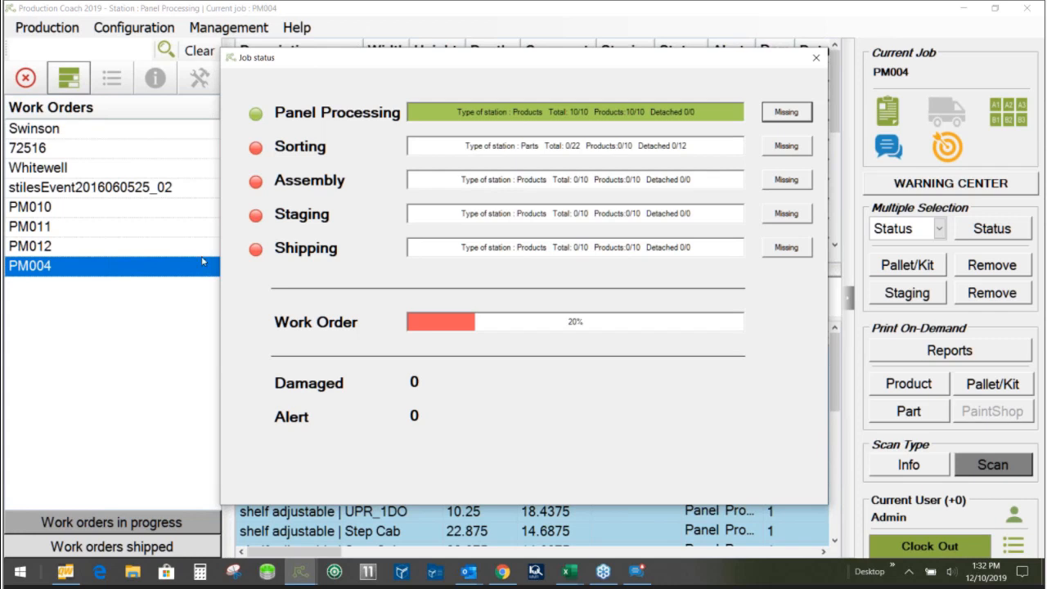
pyautogui.click(814, 61)
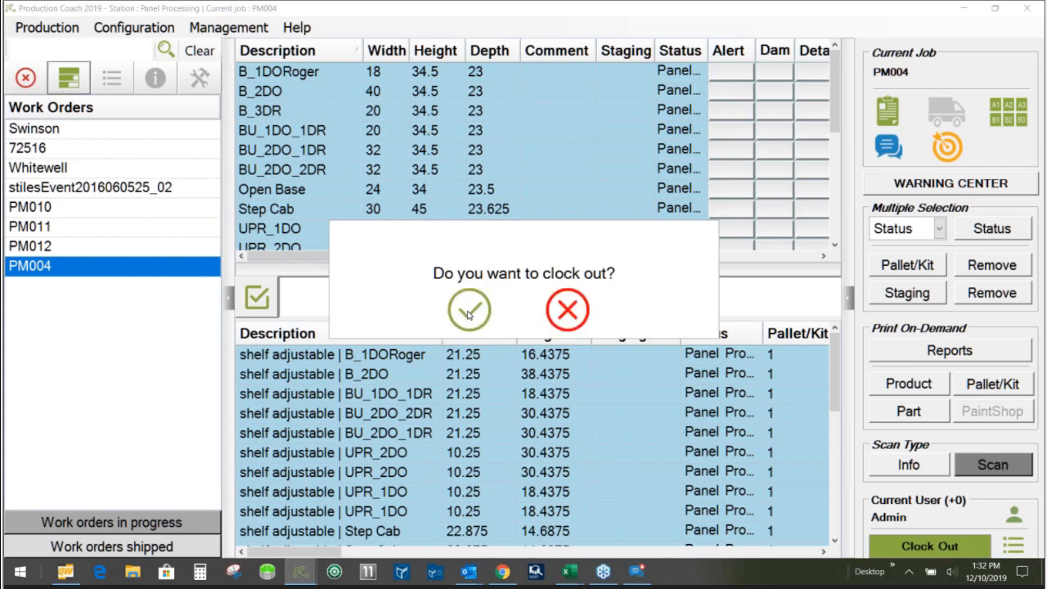
pyautogui.click(469, 315)
# - Quit the Panel Processing station, connect to the Sorting station as Admin, and select work order PM004
pyautogui.click(496, 331)
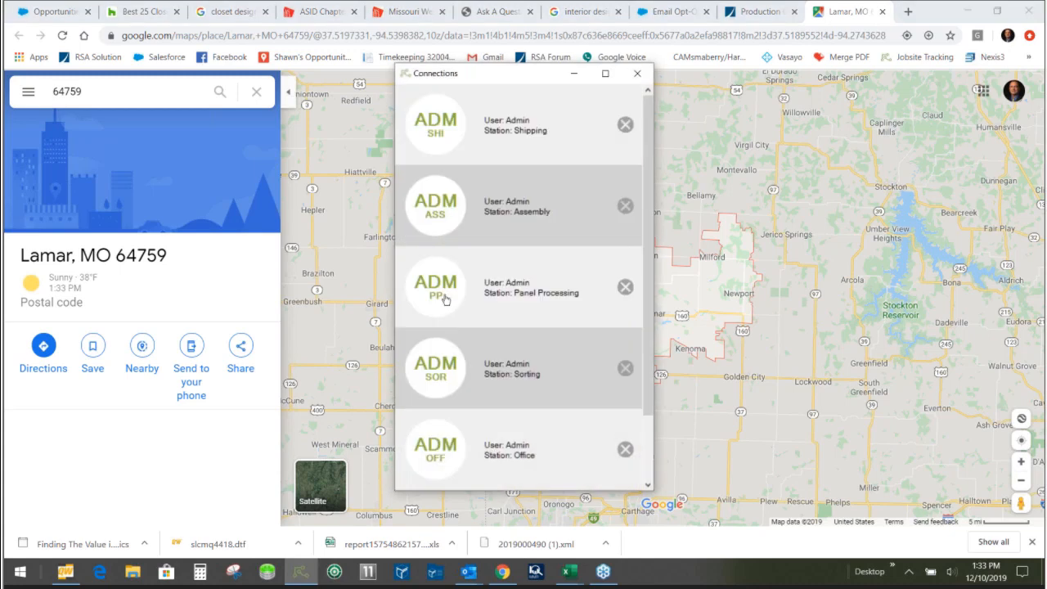
pyautogui.click(435, 376)
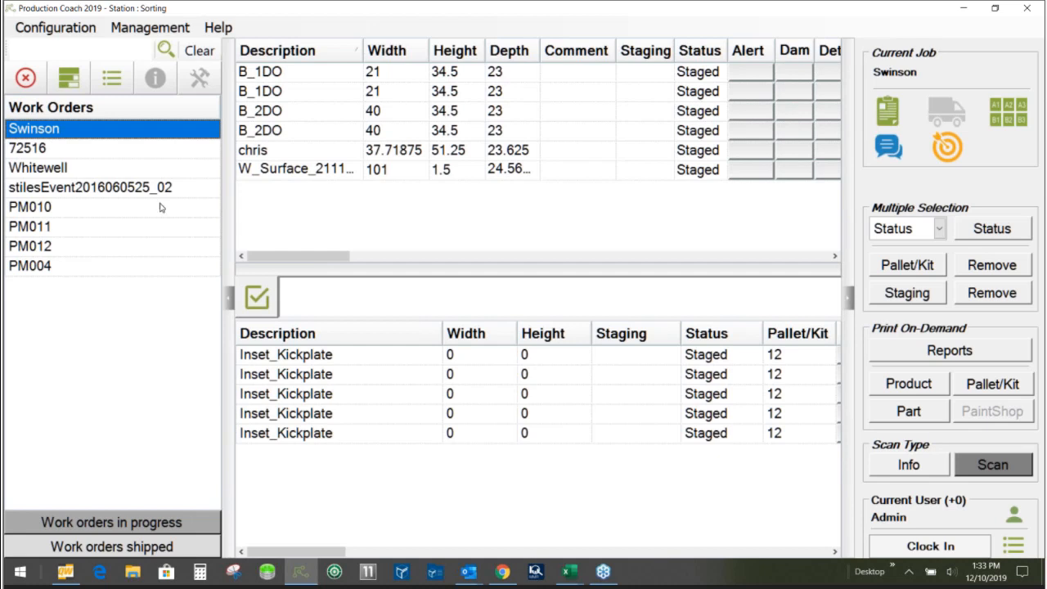
pyautogui.click(94, 267)
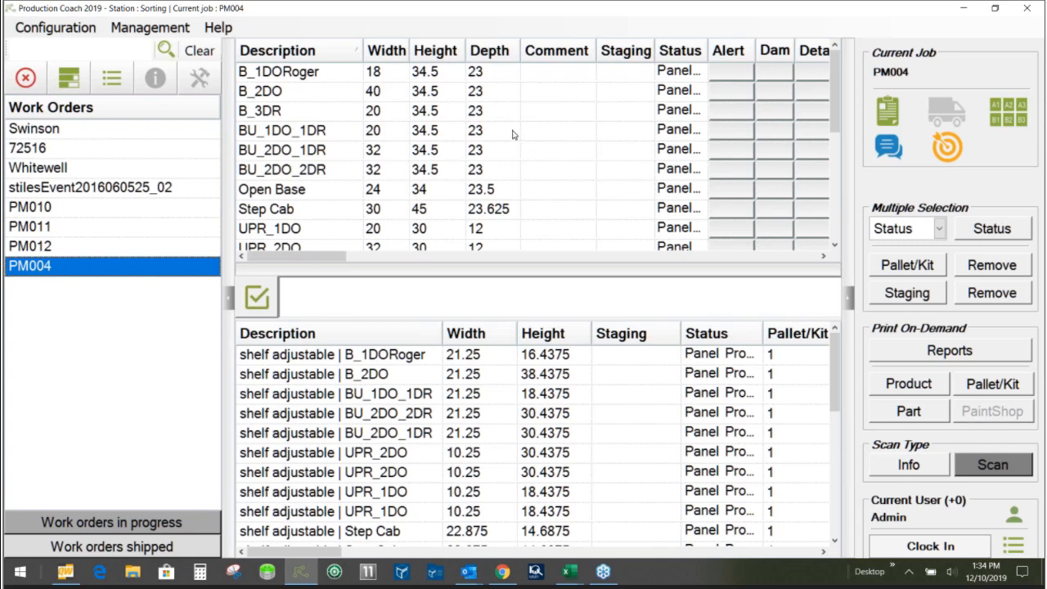
# - Open the Kitting Parts sorting rack and confirm getting rack A for work order PM004
pyautogui.click(996, 118)
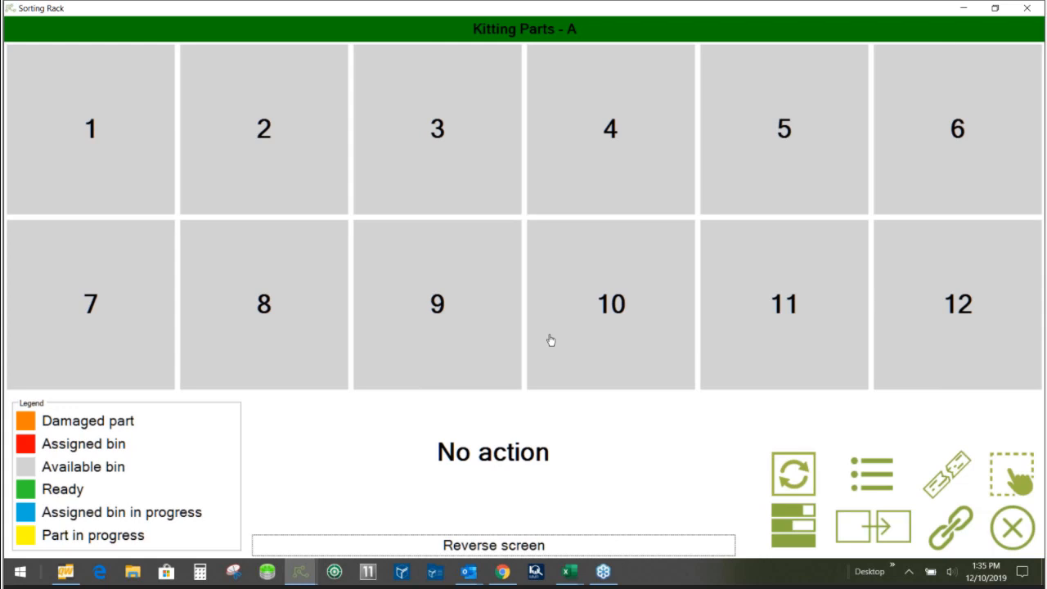
pyautogui.click(550, 341)
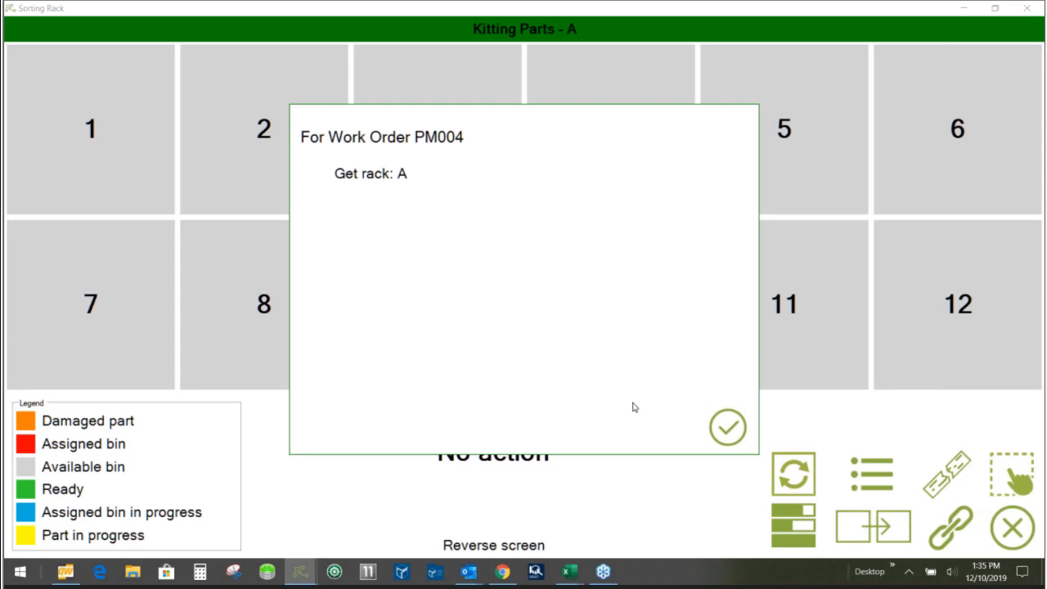
pyautogui.click(727, 427)
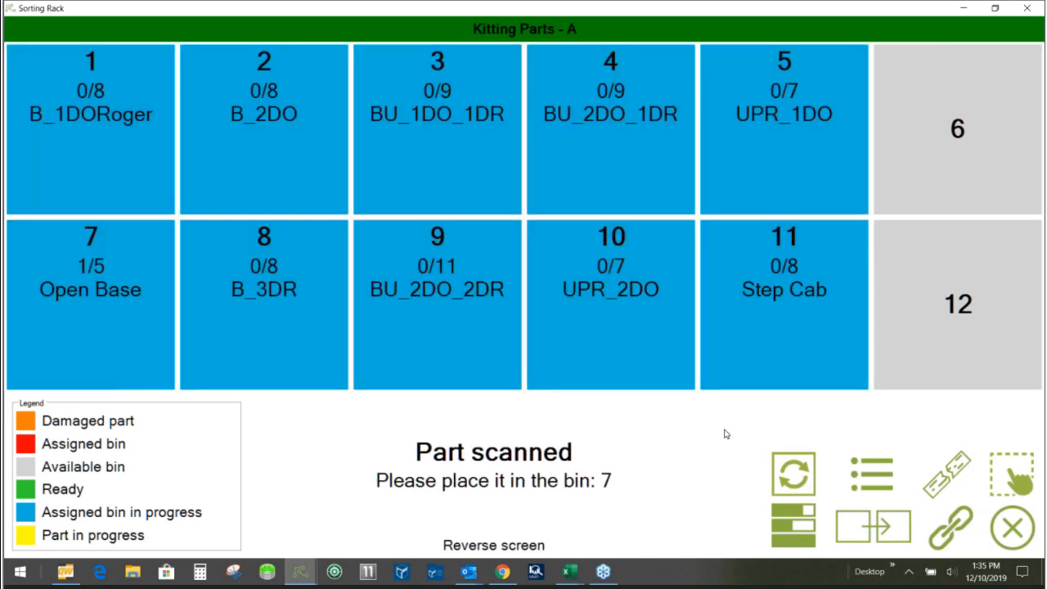
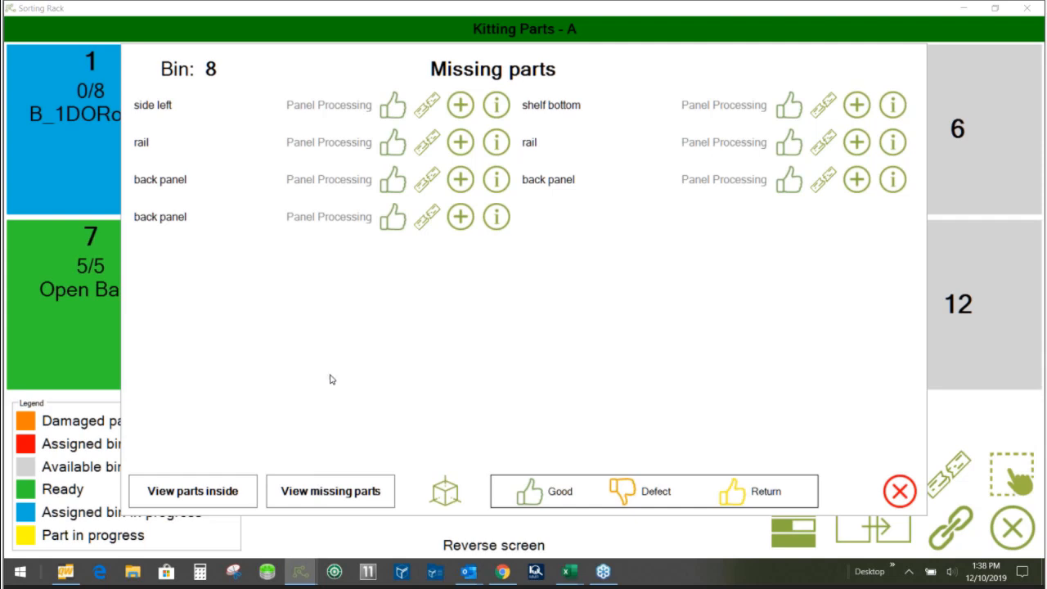
# - Check the details of bin 8's missing side left and report its shelf bottom as Damaged item by Edgebanding
pyautogui.click(498, 108)
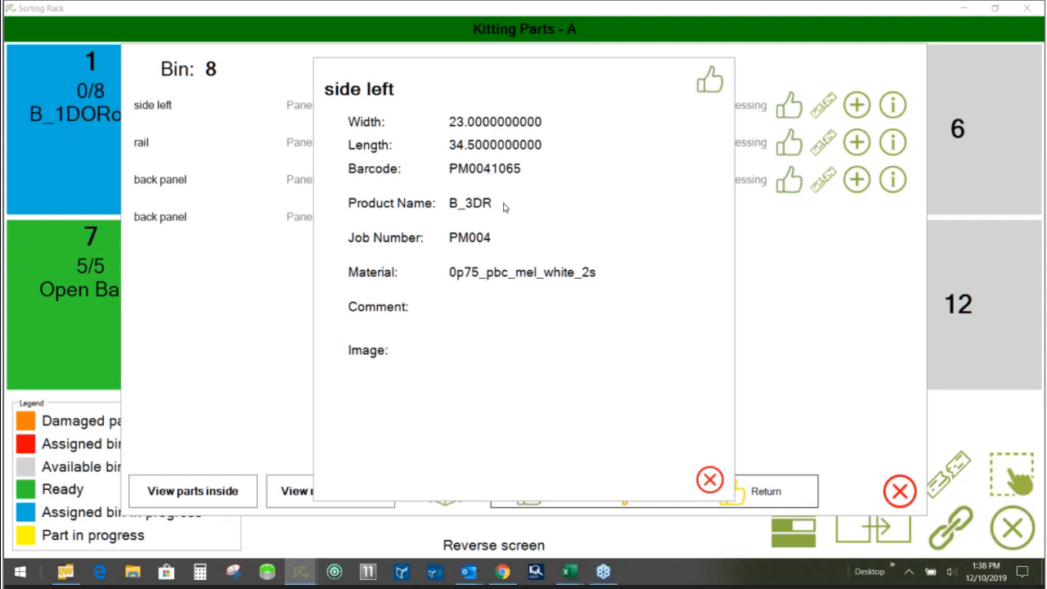
pyautogui.click(704, 481)
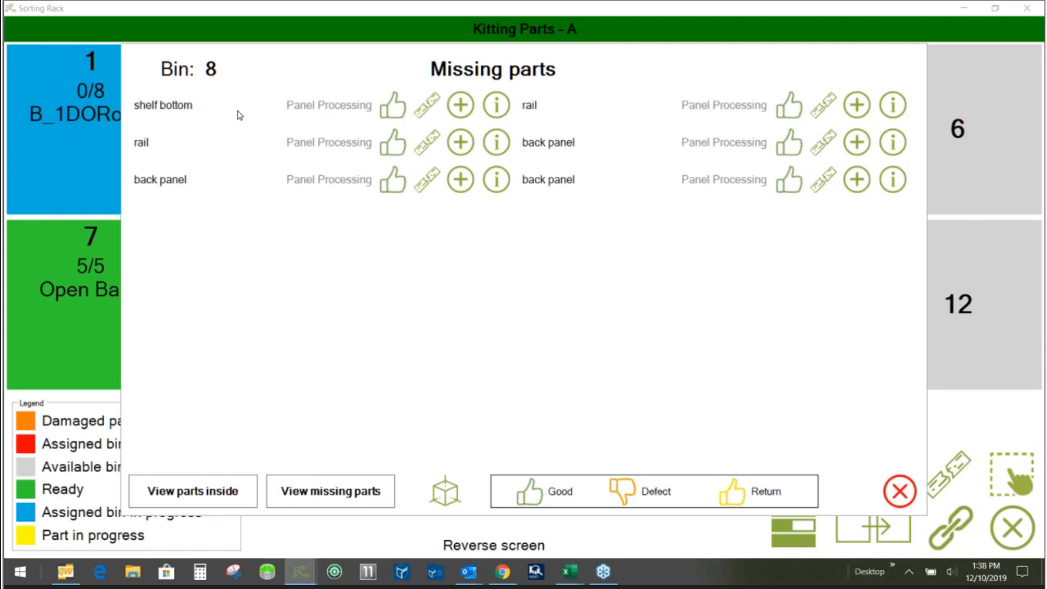
pyautogui.click(426, 109)
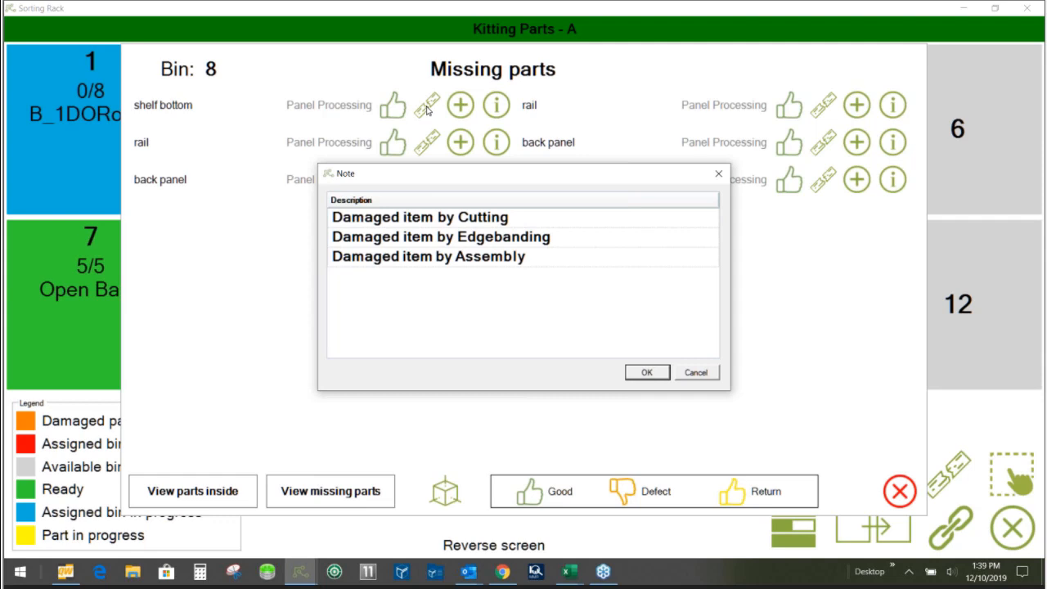
pyautogui.click(469, 242)
pyautogui.click(646, 372)
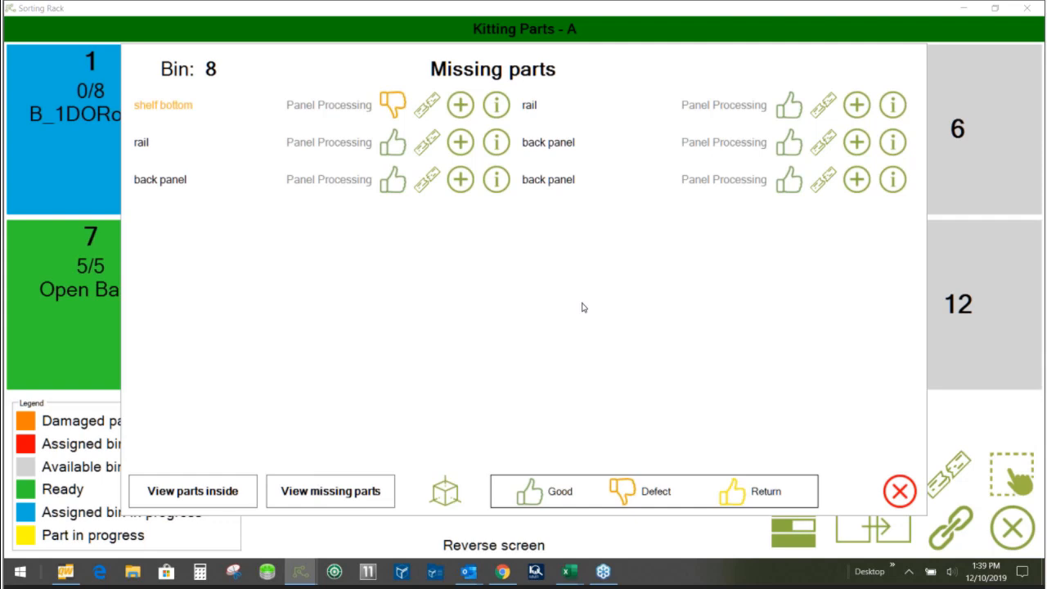
pyautogui.click(898, 500)
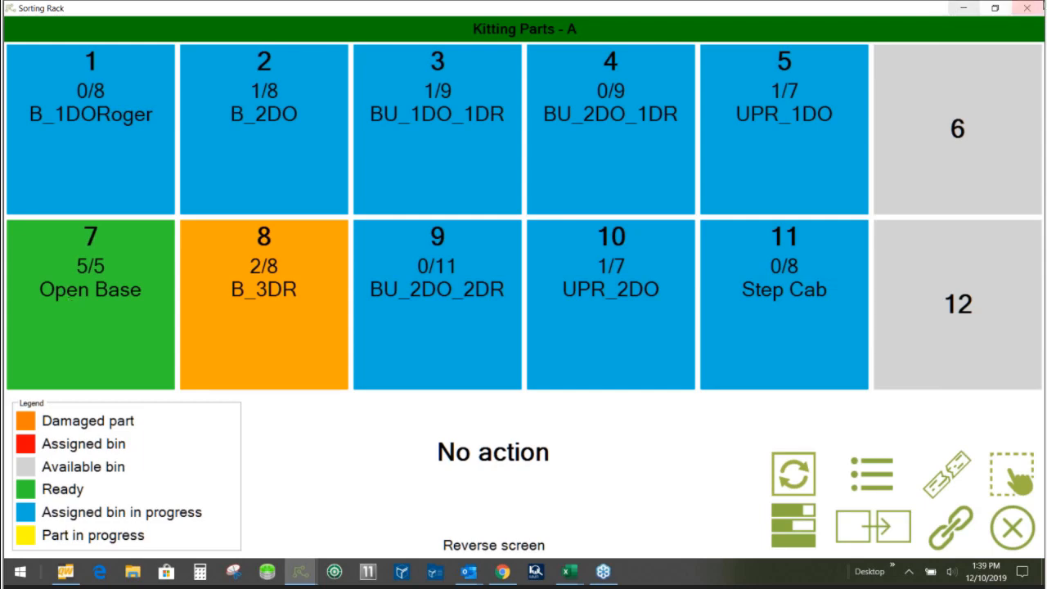
# - Switch from the Sorting station's rack to the Assembly station as Admin and select work order PM004
pyautogui.click(1026, 8)
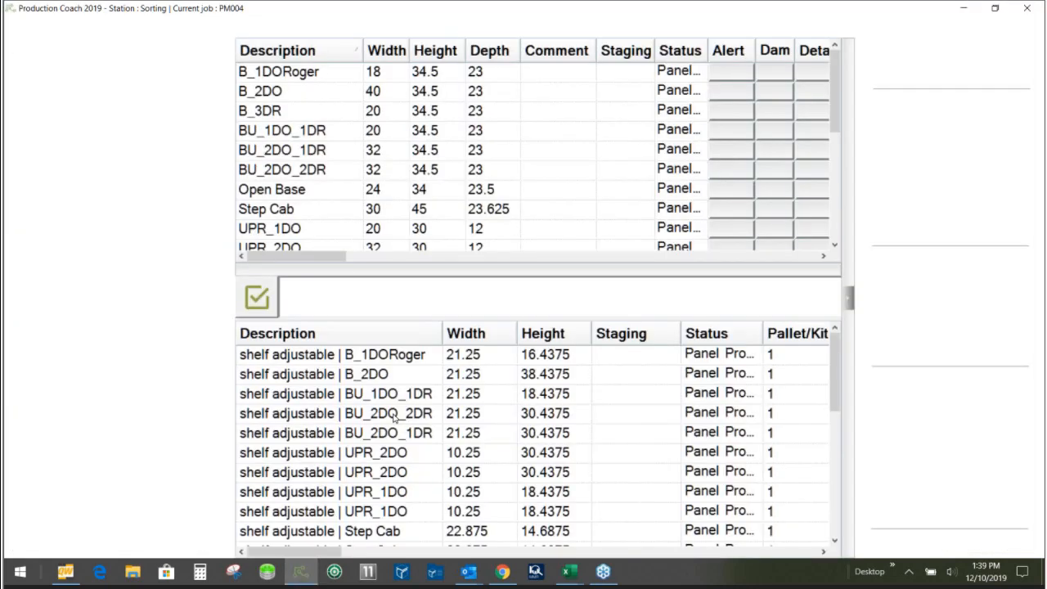
pyautogui.click(1027, 7)
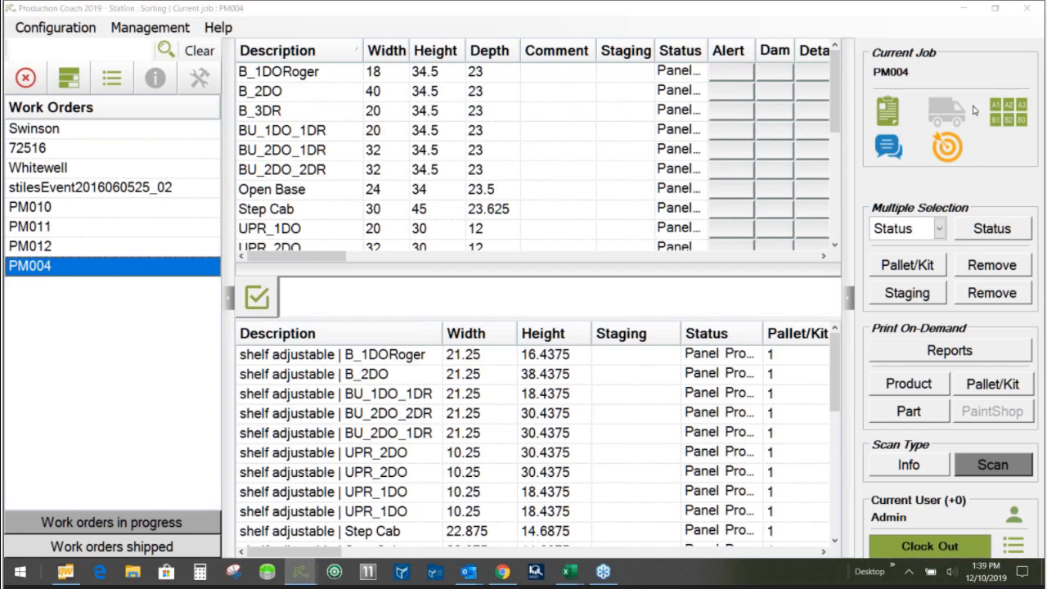
pyautogui.click(465, 302)
pyautogui.click(506, 329)
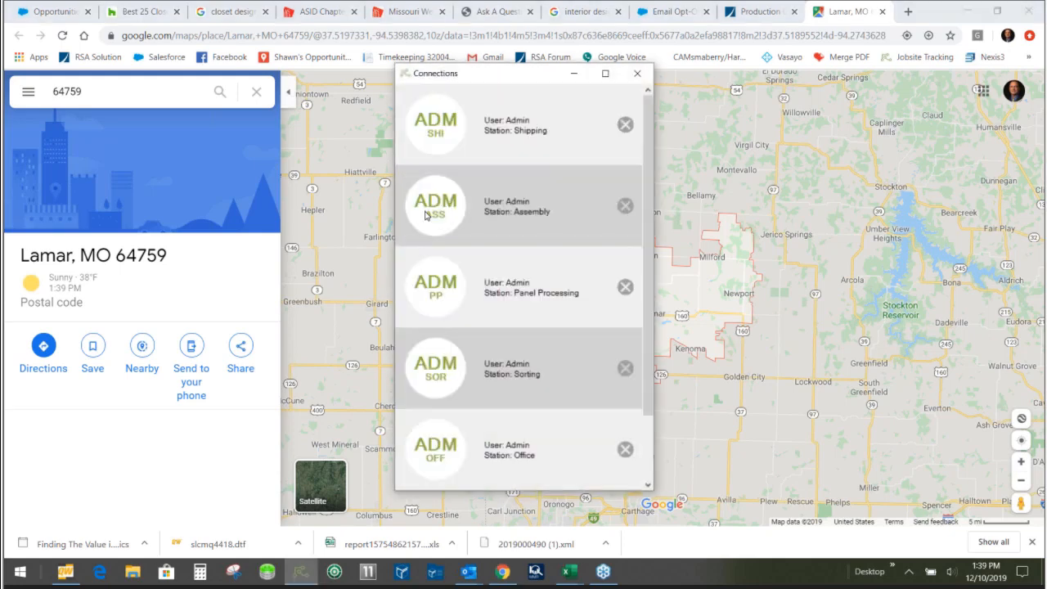
pyautogui.click(428, 216)
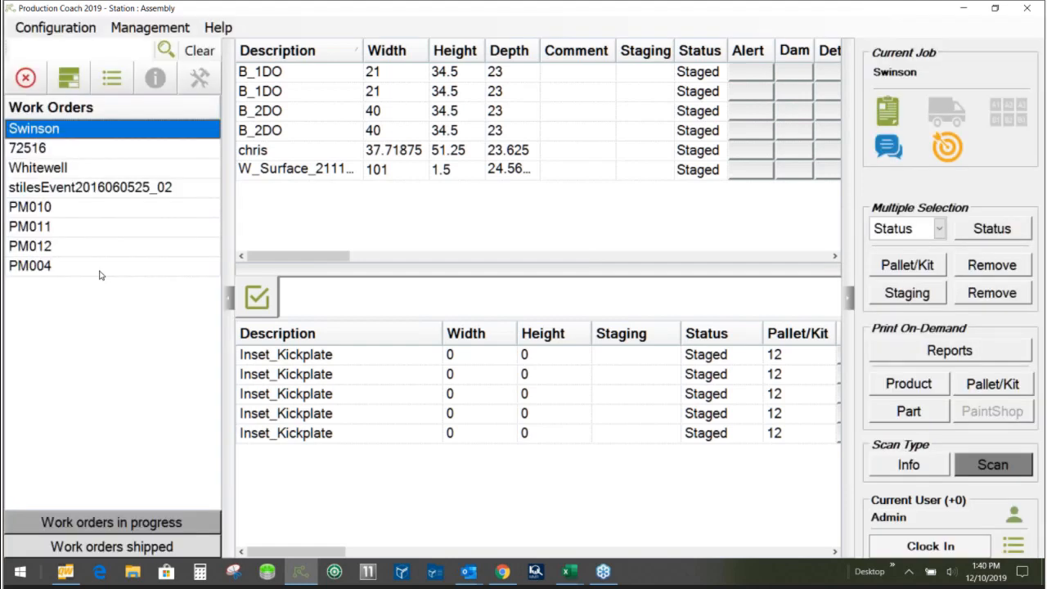
pyautogui.click(100, 276)
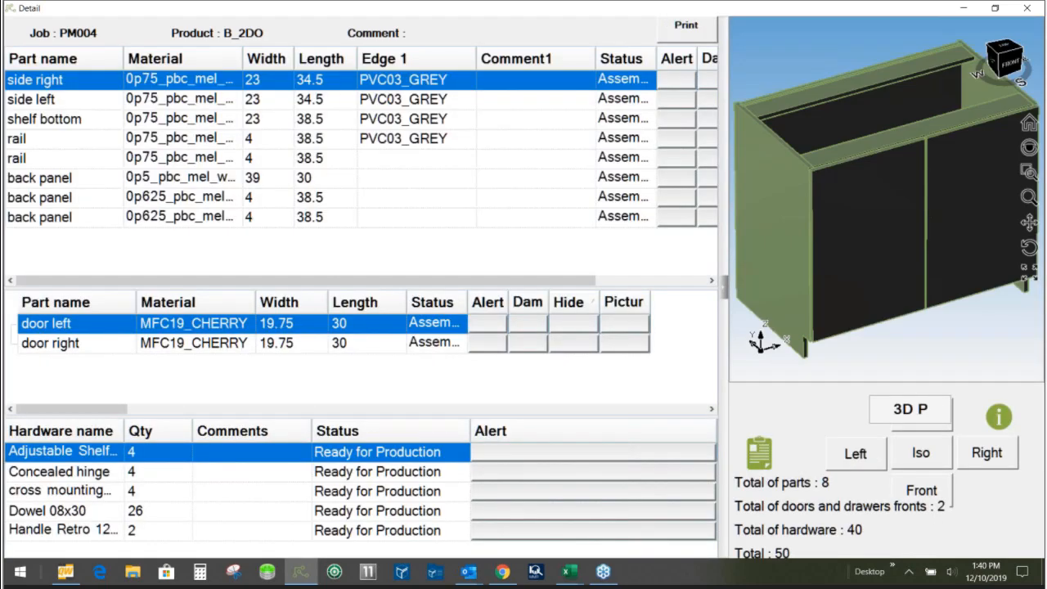
# - Highlight the side left panel and the right door of product B_2DO in its 3D model
pyautogui.click(64, 100)
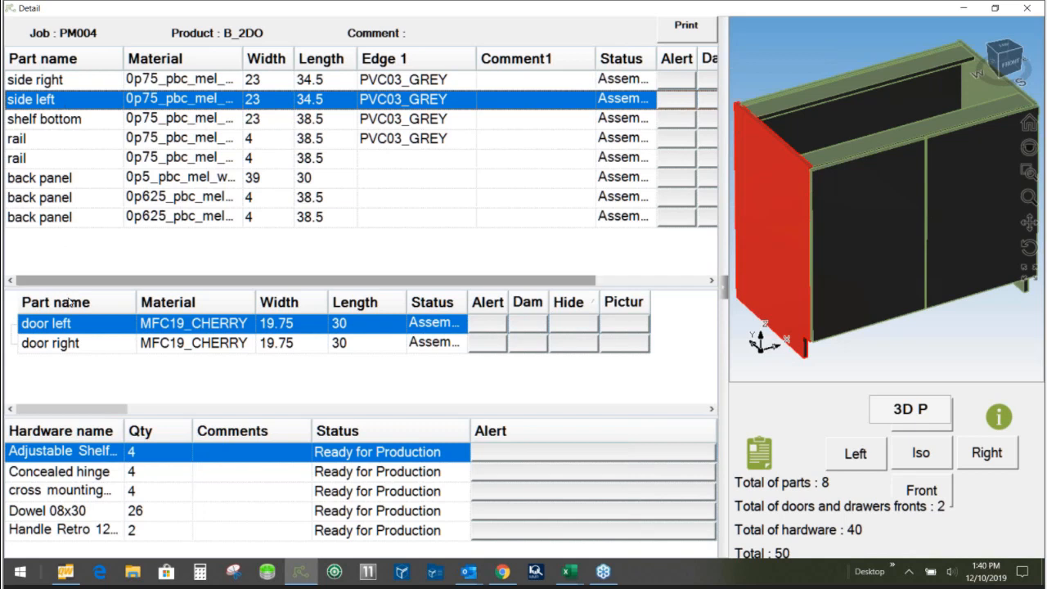
pyautogui.click(84, 345)
pyautogui.press('Up')
pyautogui.click(84, 344)
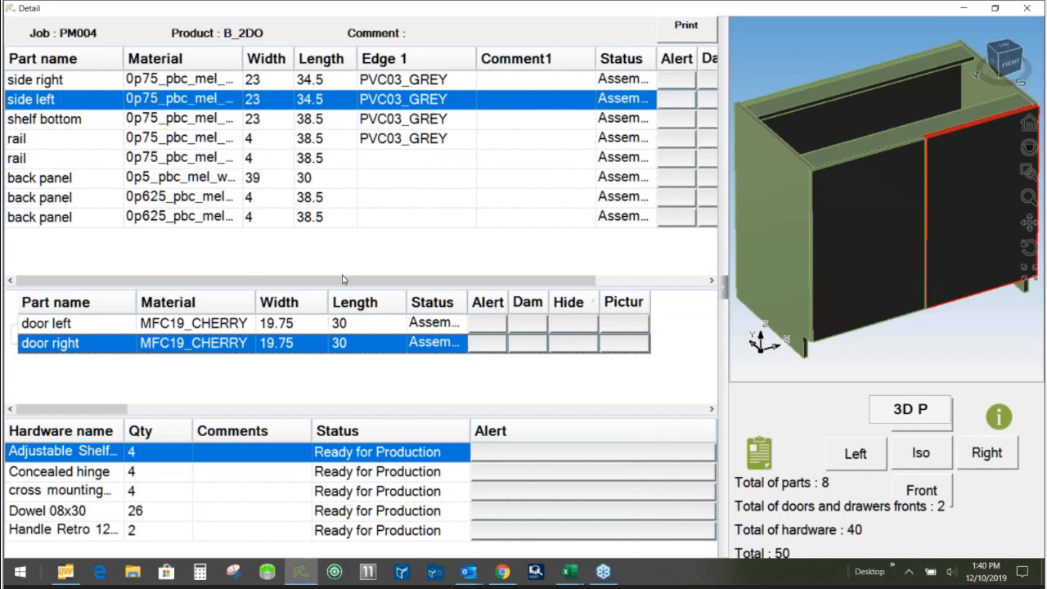
# - Hide the side left in B_2DO's 3D model, inspect the cabinet from isometric and rotated views, and show the part again
pyautogui.moveTo(349, 284); pyautogui.dragTo(466, 282)
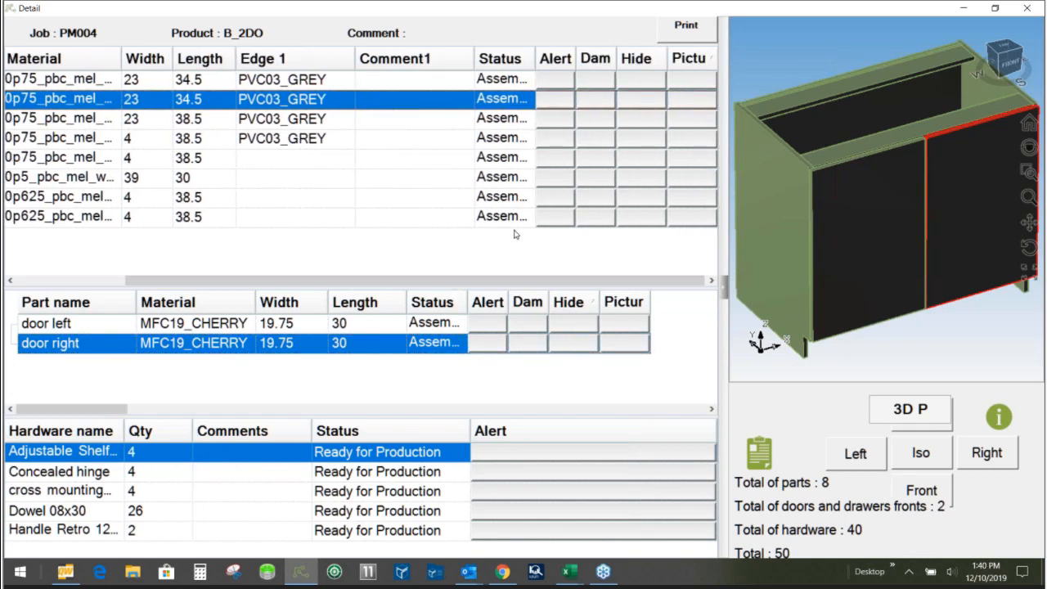
pyautogui.click(647, 101)
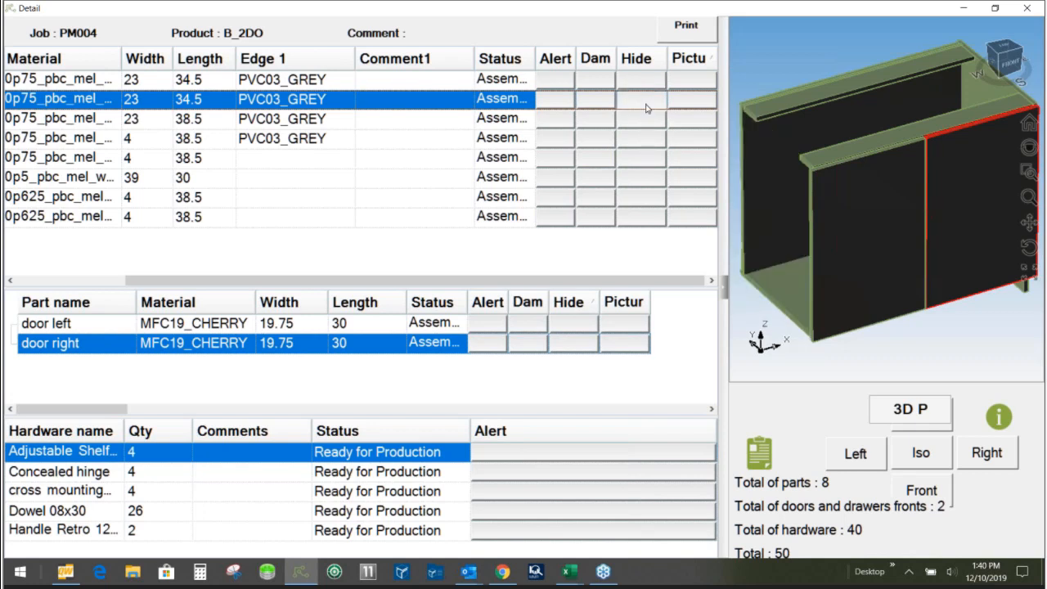
pyautogui.click(924, 462)
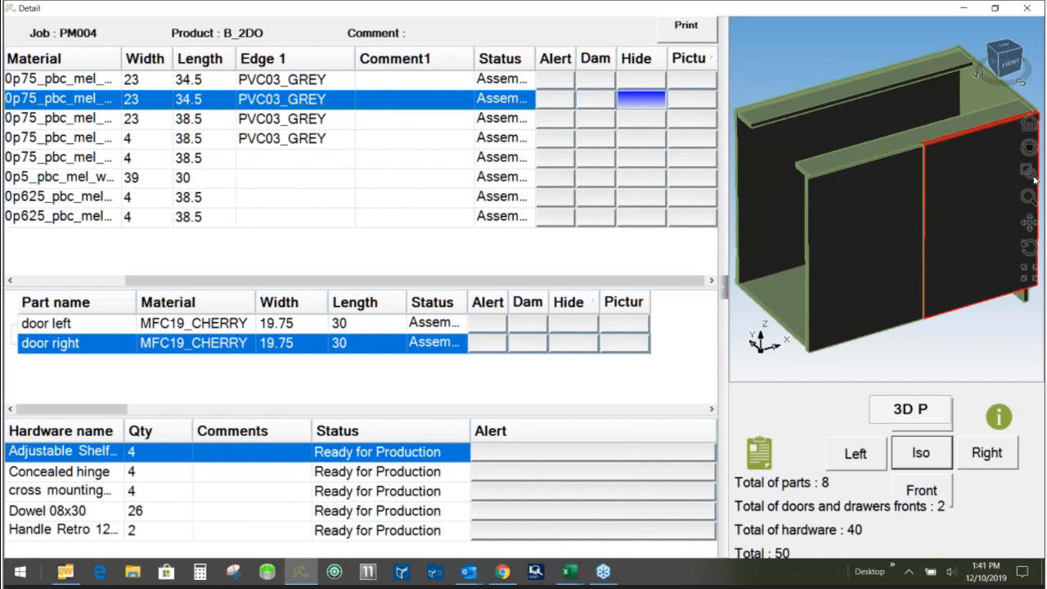
pyautogui.click(1029, 247)
pyautogui.moveTo(931, 233); pyautogui.dragTo(885, 238)
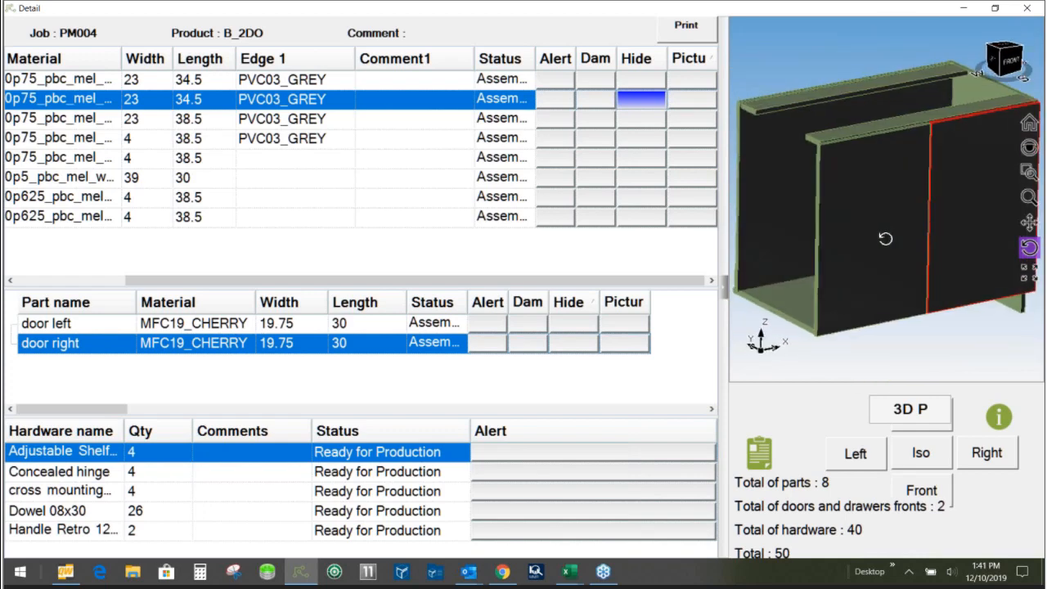
pyautogui.click(655, 101)
# - Check the side left's picture, and close B_2DO's detail and the job status overview
pyautogui.click(680, 103)
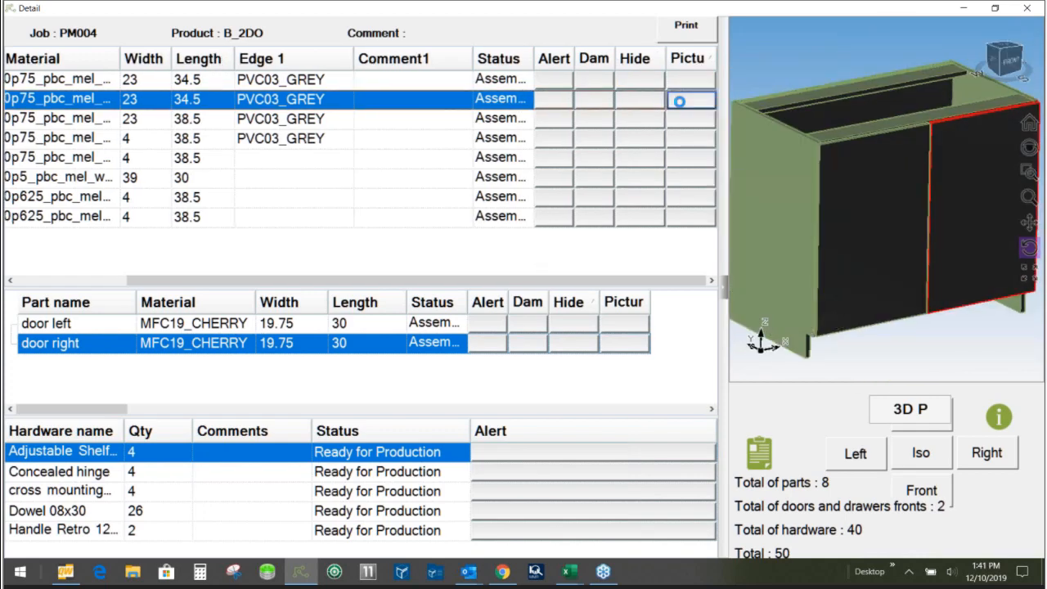
pyautogui.click(547, 333)
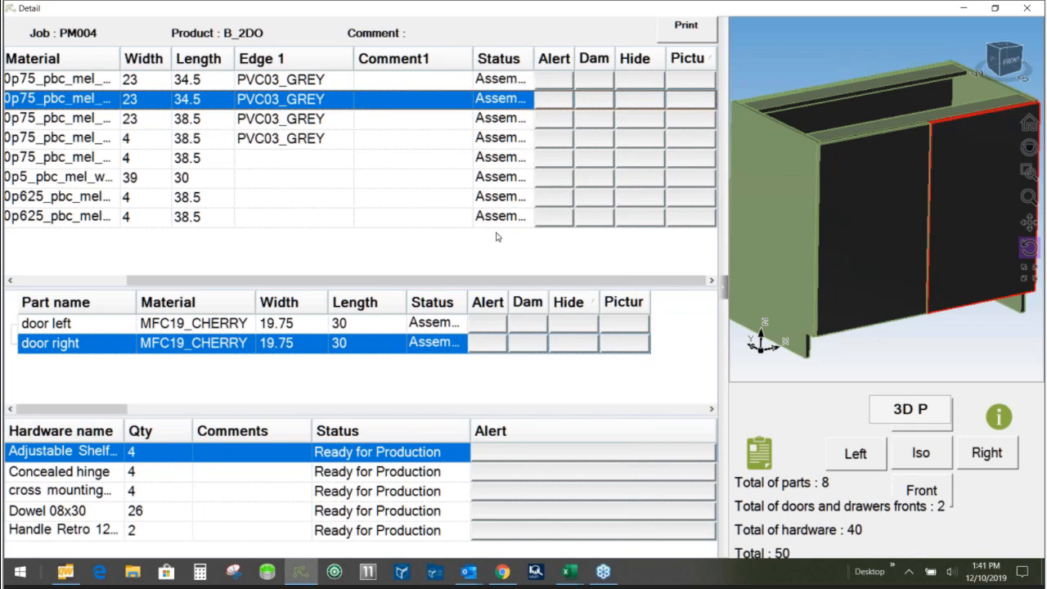
pyautogui.click(1029, 14)
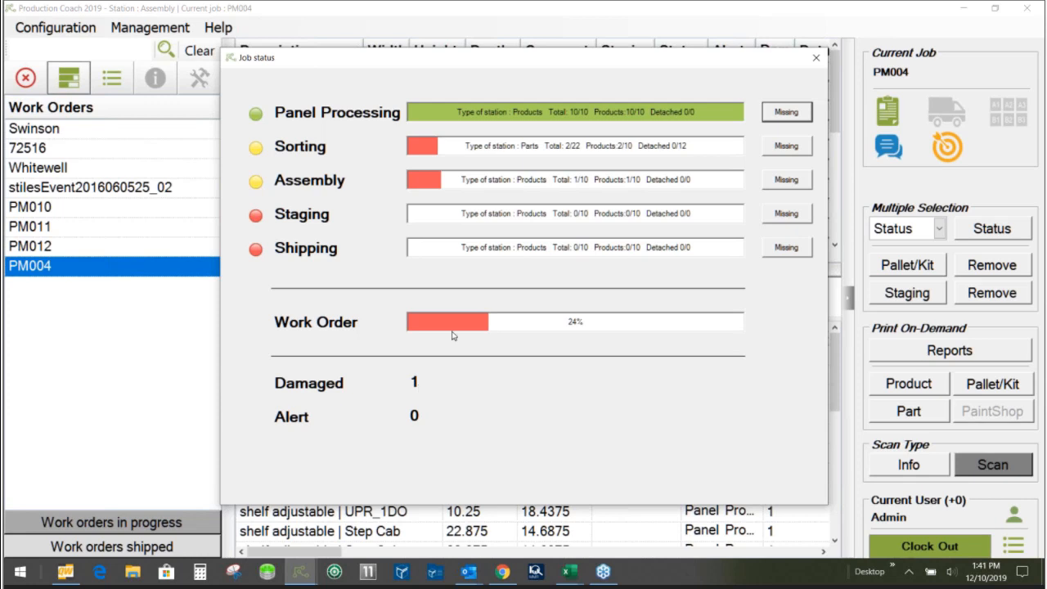
pyautogui.click(818, 68)
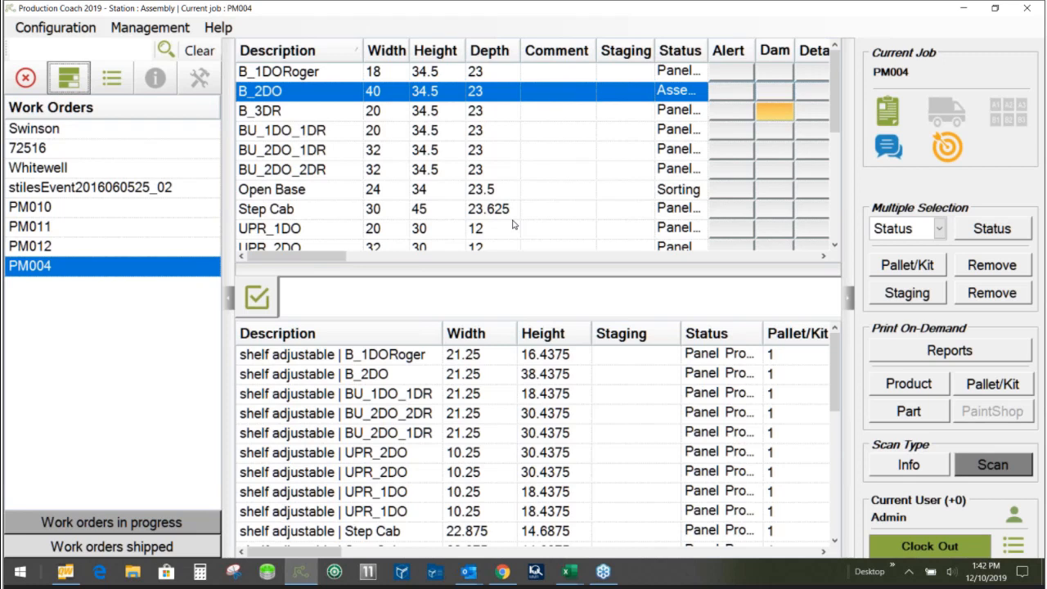
# - Assign products UPR_2DO, B_1DORoger and Open Base to pallet/kit reference 2
pyautogui.click(906, 264)
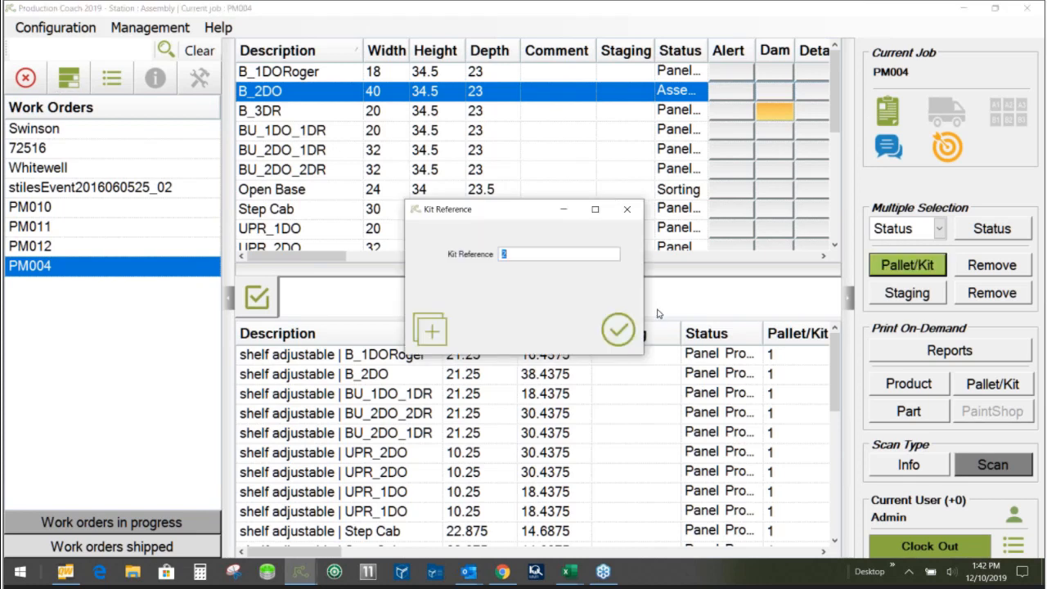
pyautogui.click(618, 330)
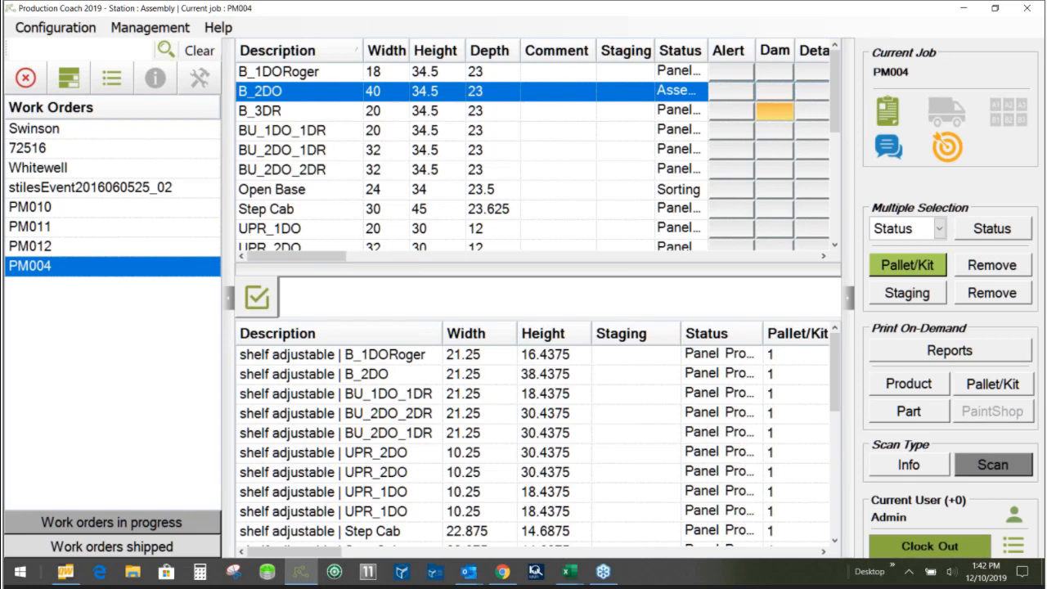
pyautogui.click(279, 247)
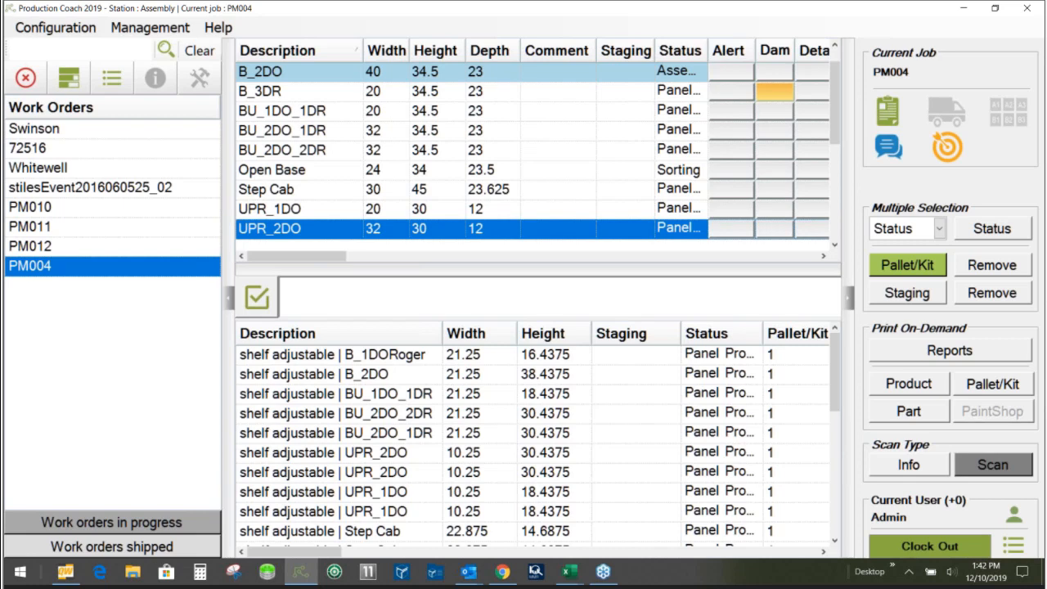
pyautogui.press('Home')
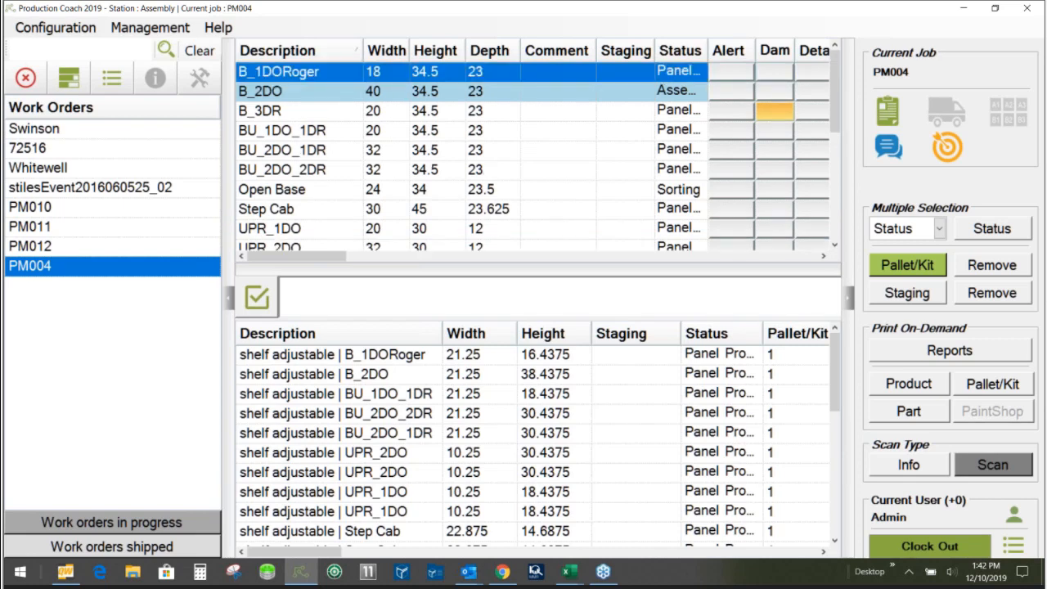
pyautogui.click(278, 190)
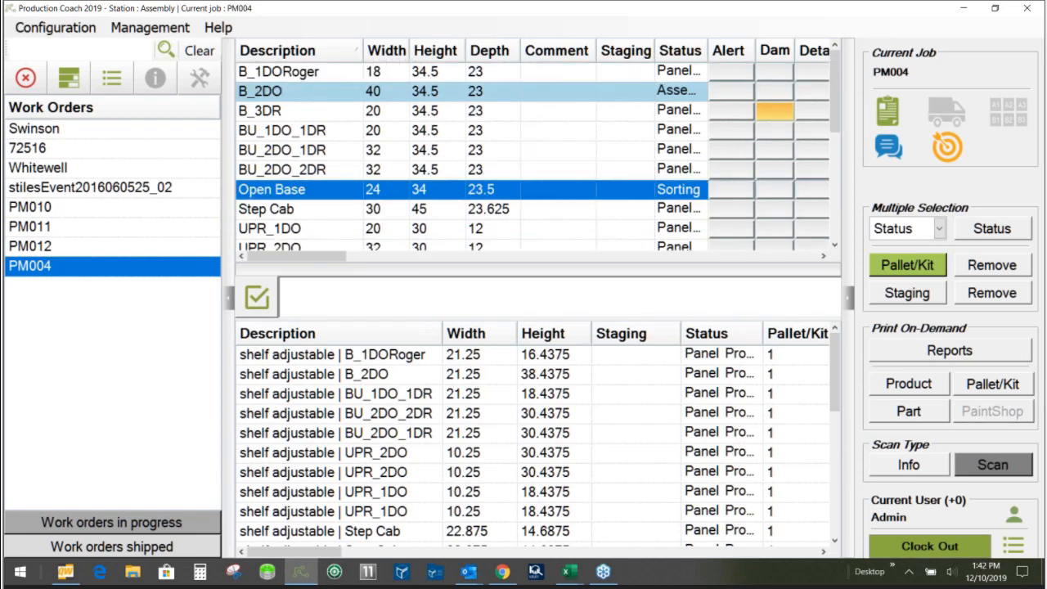
pyautogui.click(910, 271)
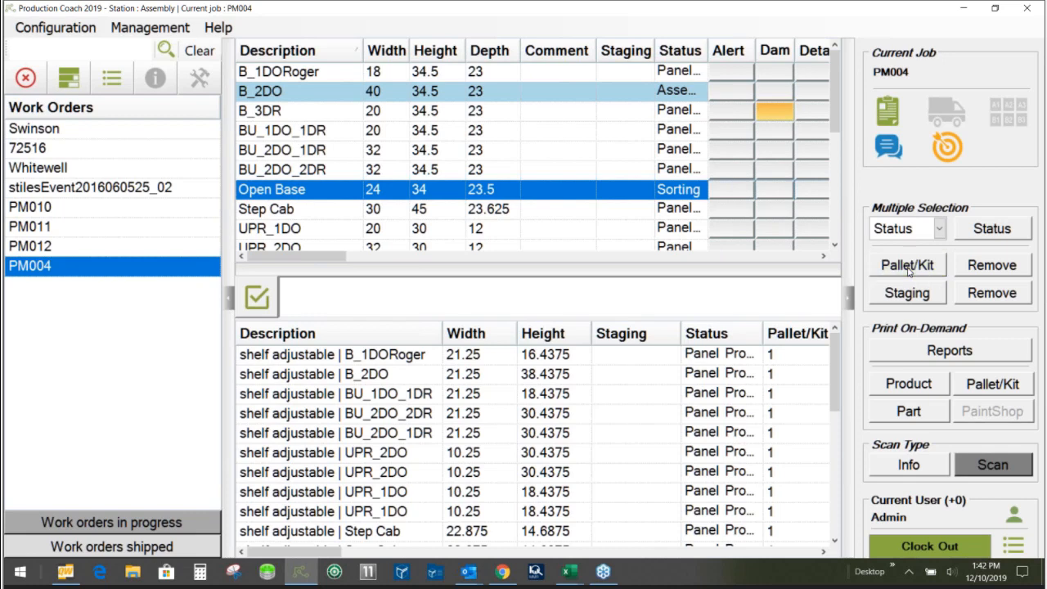
# - Print the pallet/kit label on demand to a PDF named 1 on the desktop, overwriting the existing file
pyautogui.click(990, 384)
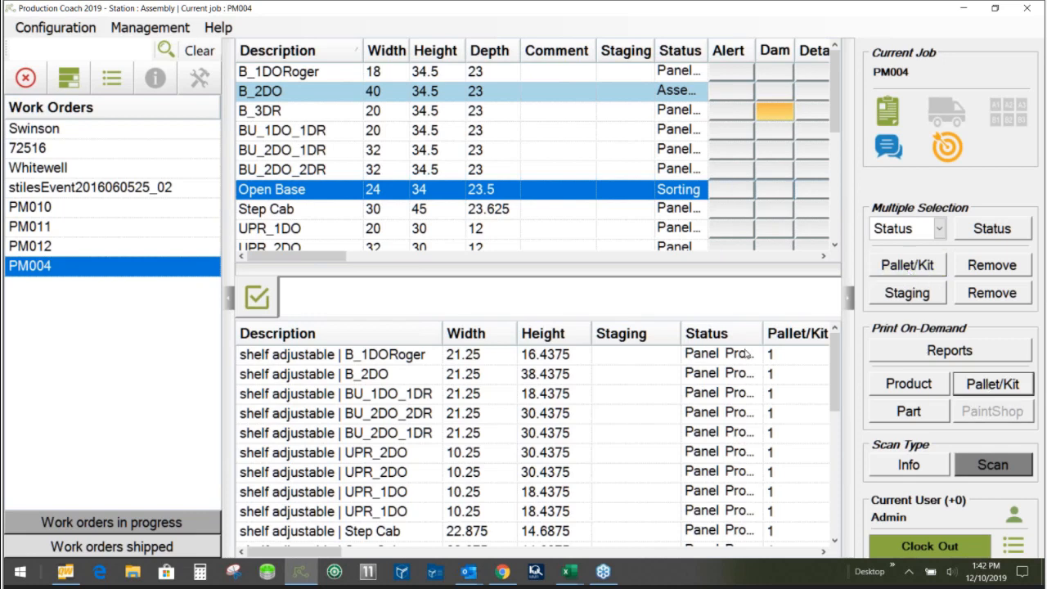
pyautogui.click(615, 355)
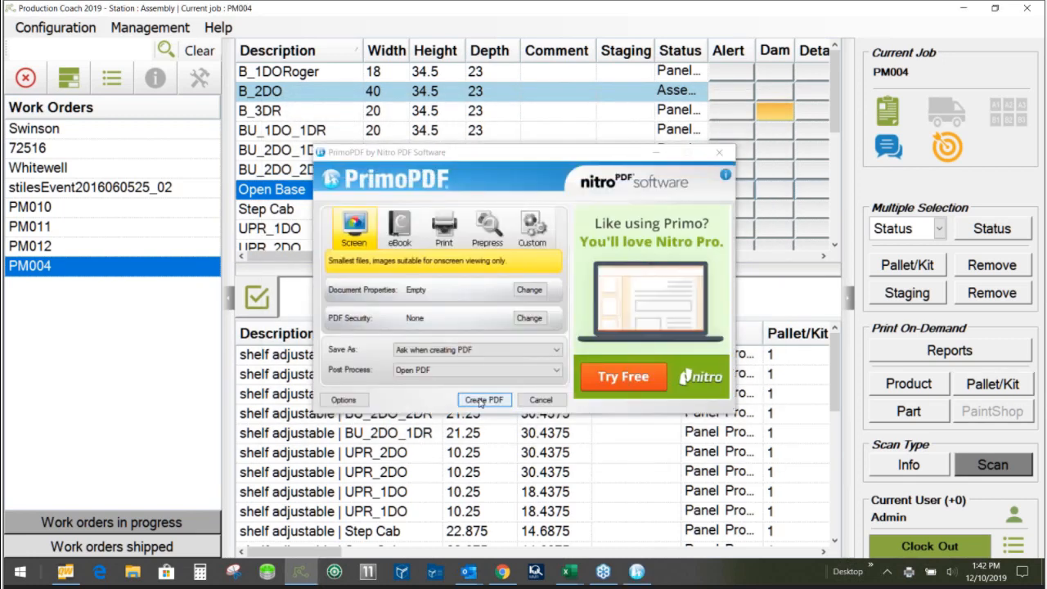
pyautogui.click(482, 400)
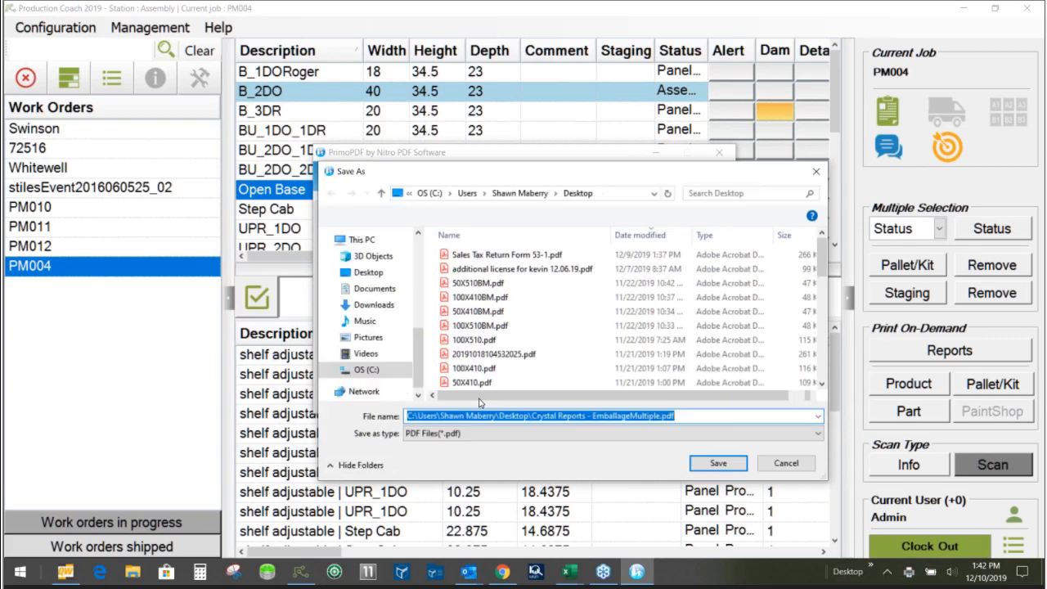
pyautogui.write('1')
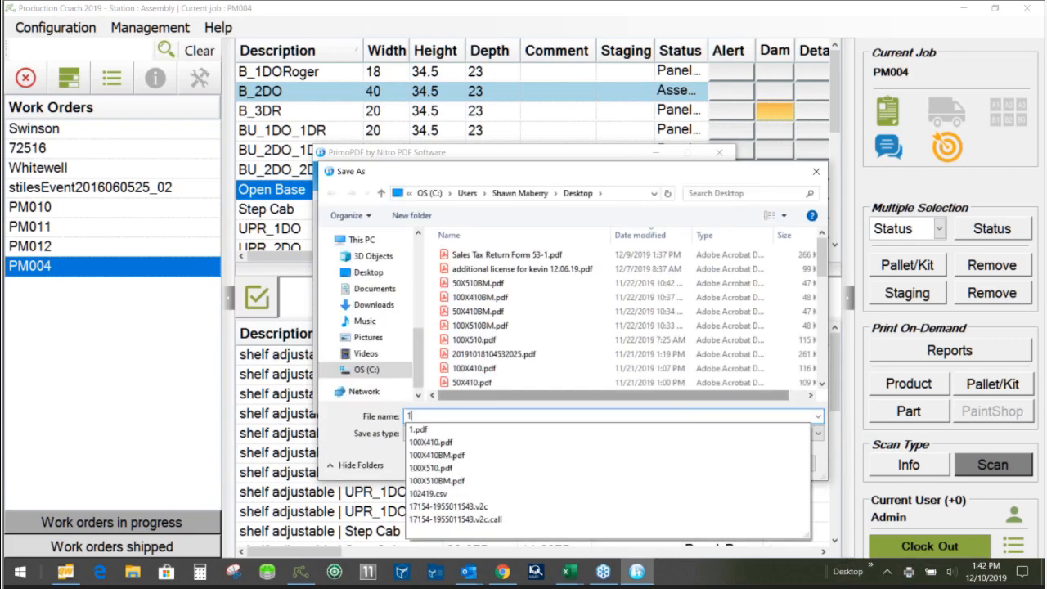
pyautogui.click(717, 464)
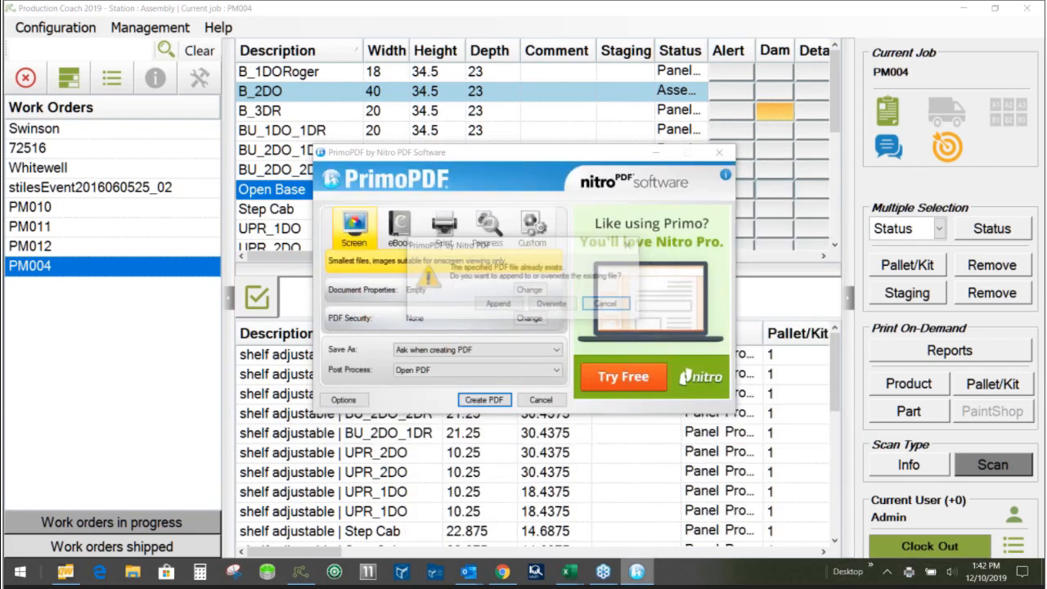
pyautogui.click(554, 305)
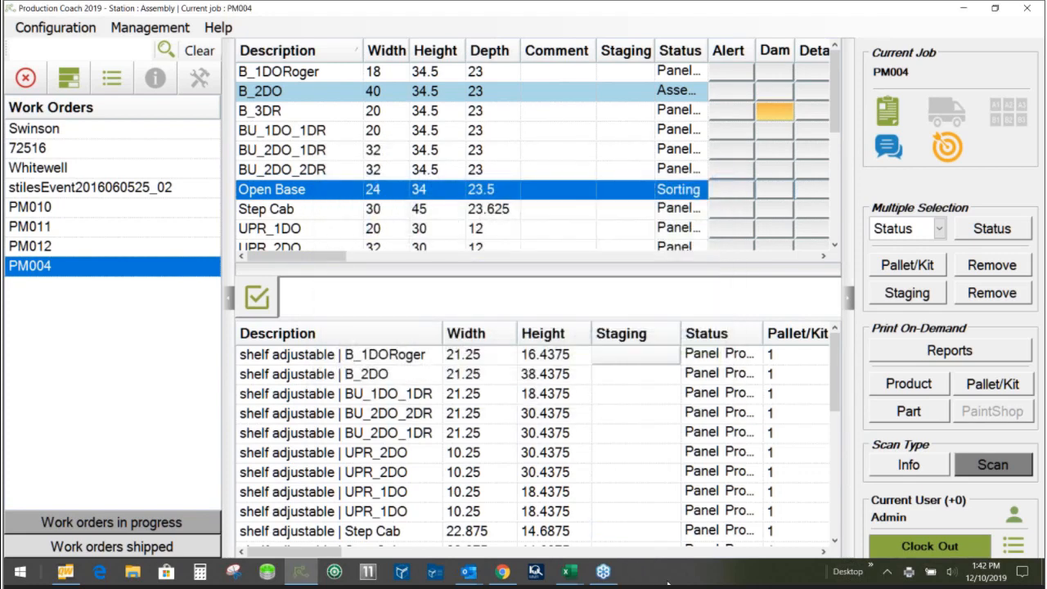
# - Open 1.pdf from the desktop and zoom the Pack # 2 label to 100%
pyautogui.rightClick(669, 582)
pyautogui.click(721, 487)
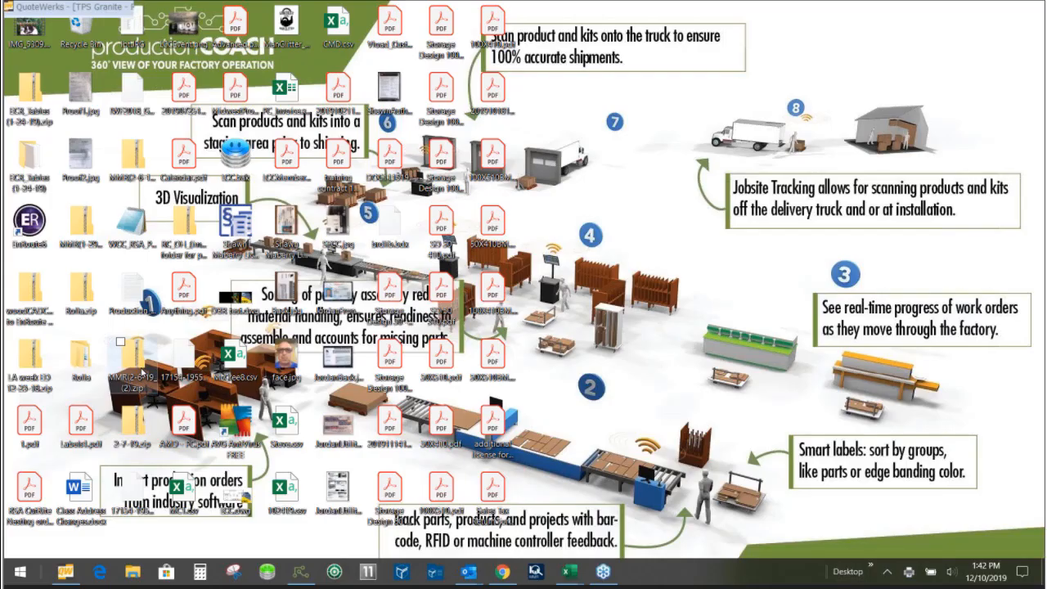
pyautogui.click(28, 424)
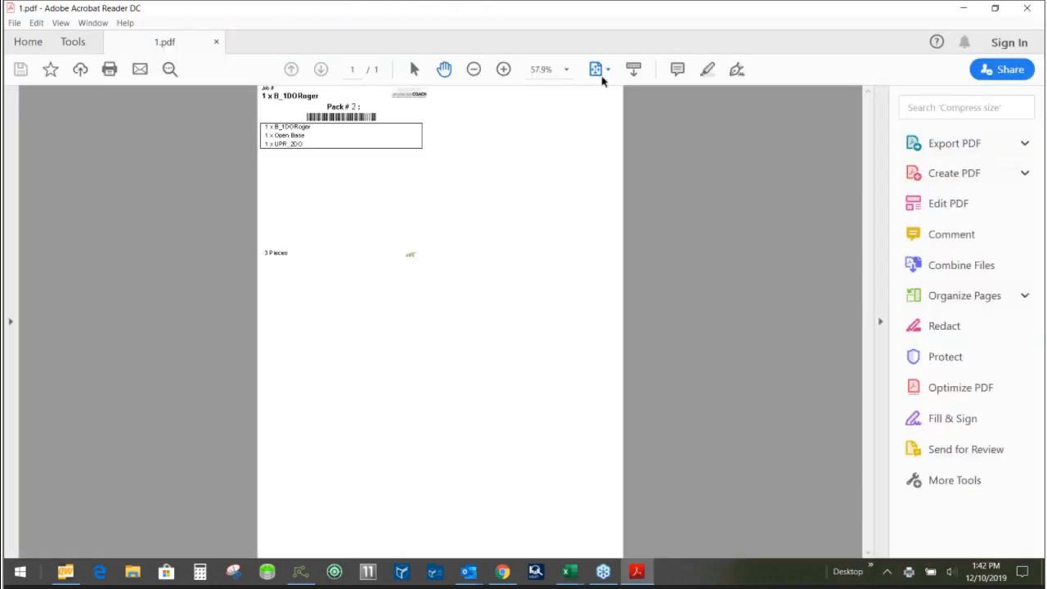
pyautogui.click(566, 70)
pyautogui.click(591, 170)
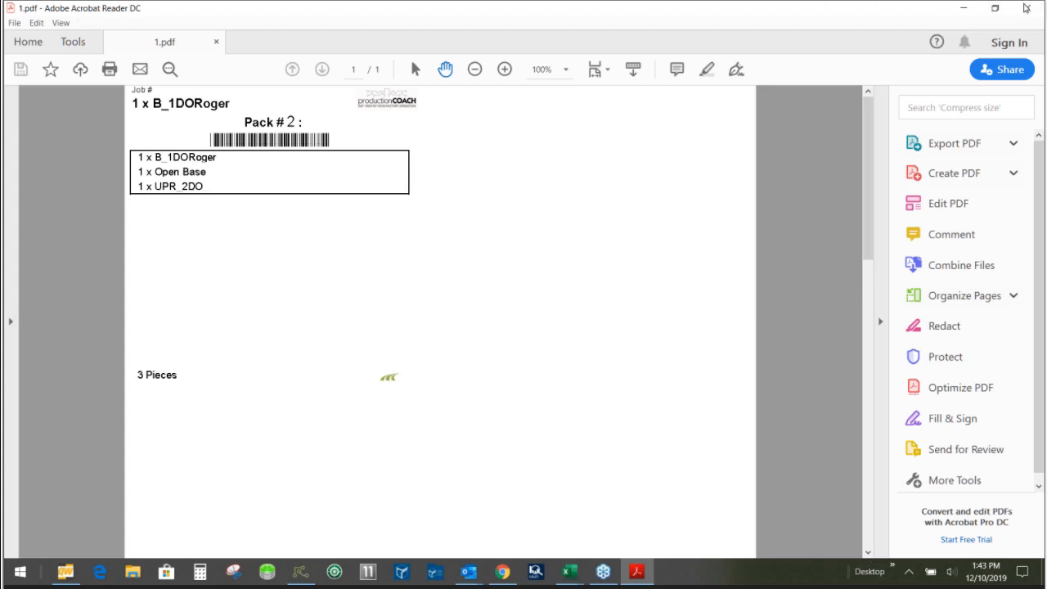
# - Close the PDF and, back in Production Coach, print the adjustable shelves' pallet/kit label to a PDF named 1, overwriting the existing file
pyautogui.click(1026, 7)
pyautogui.click(302, 575)
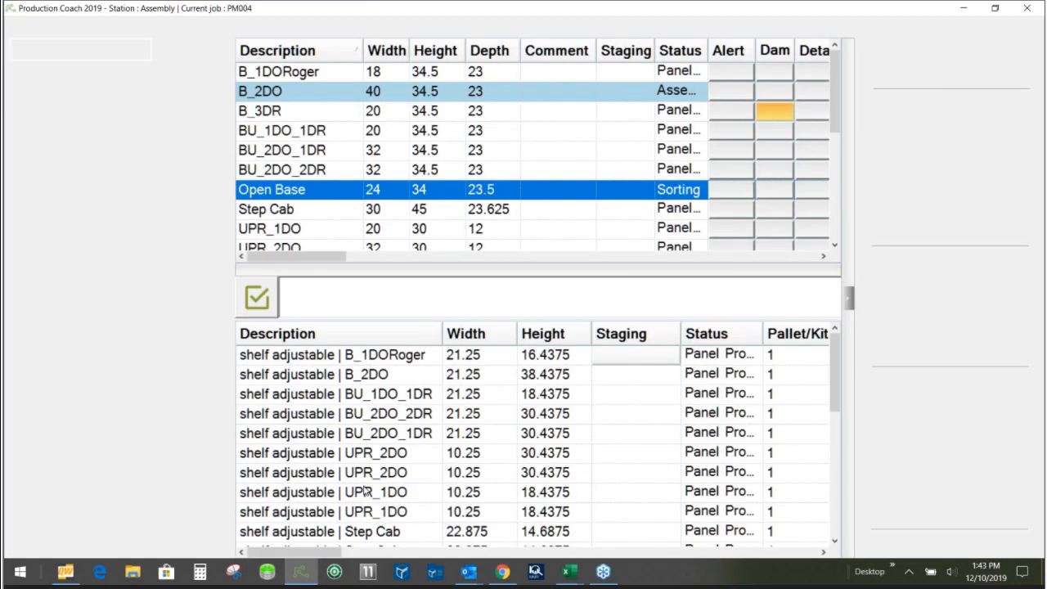
pyautogui.click(984, 385)
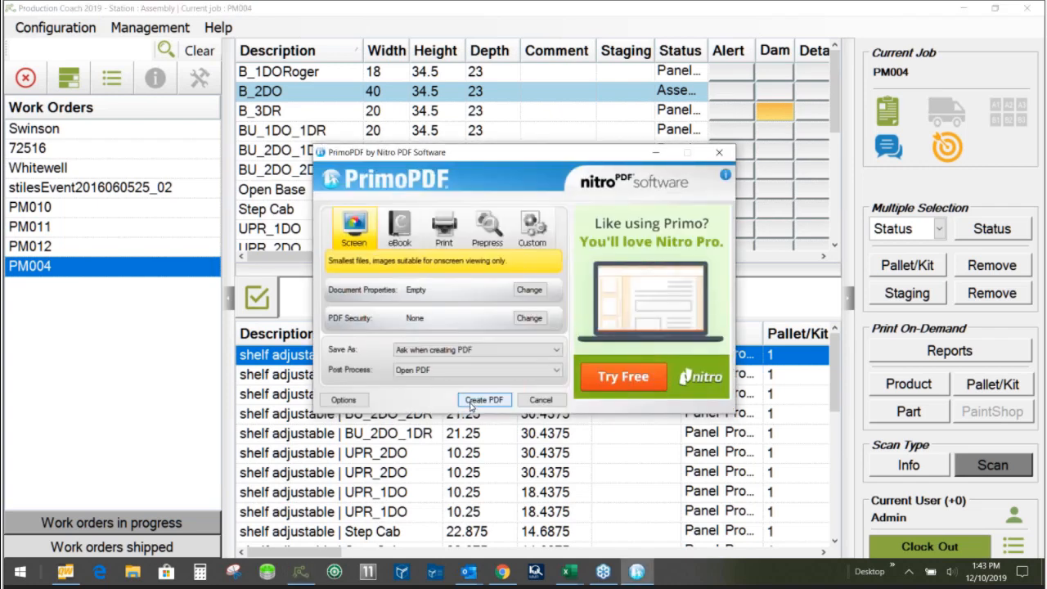
pyautogui.click(483, 400)
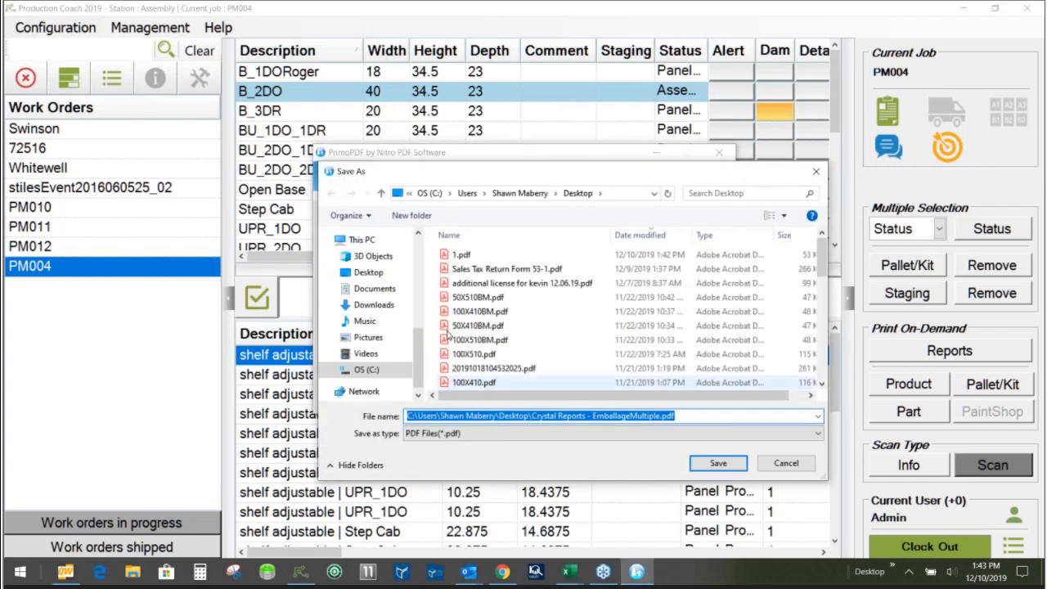
pyautogui.click(463, 256)
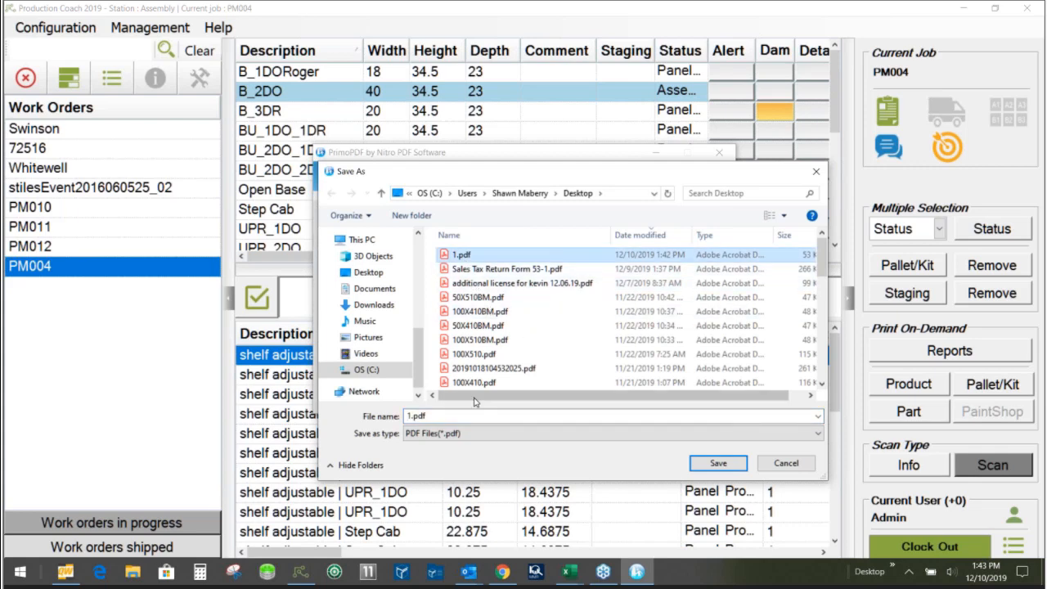
pyautogui.moveTo(439, 416); pyautogui.dragTo(407, 415)
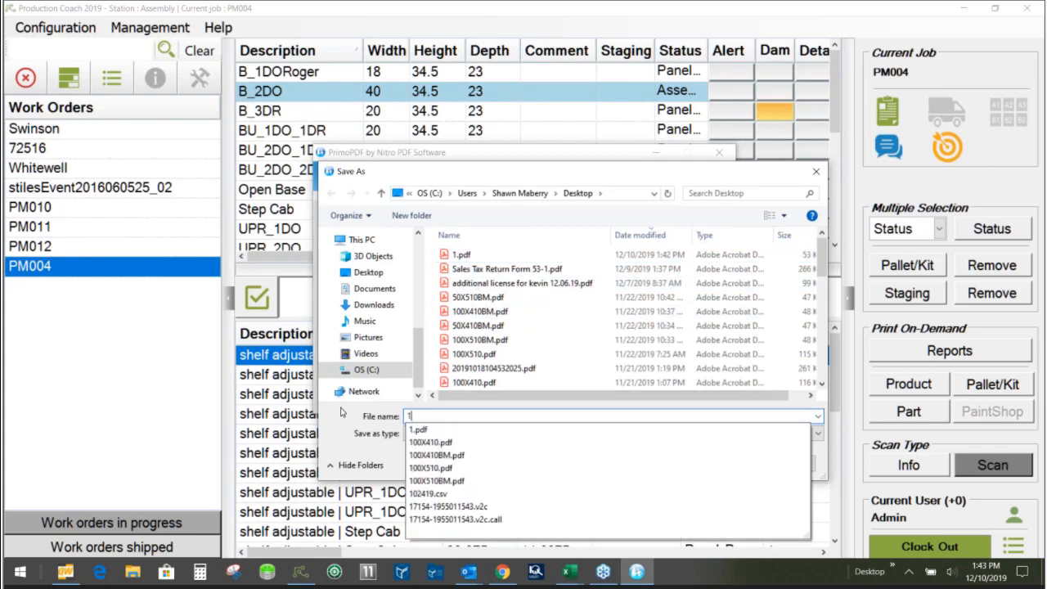
pyautogui.click(709, 463)
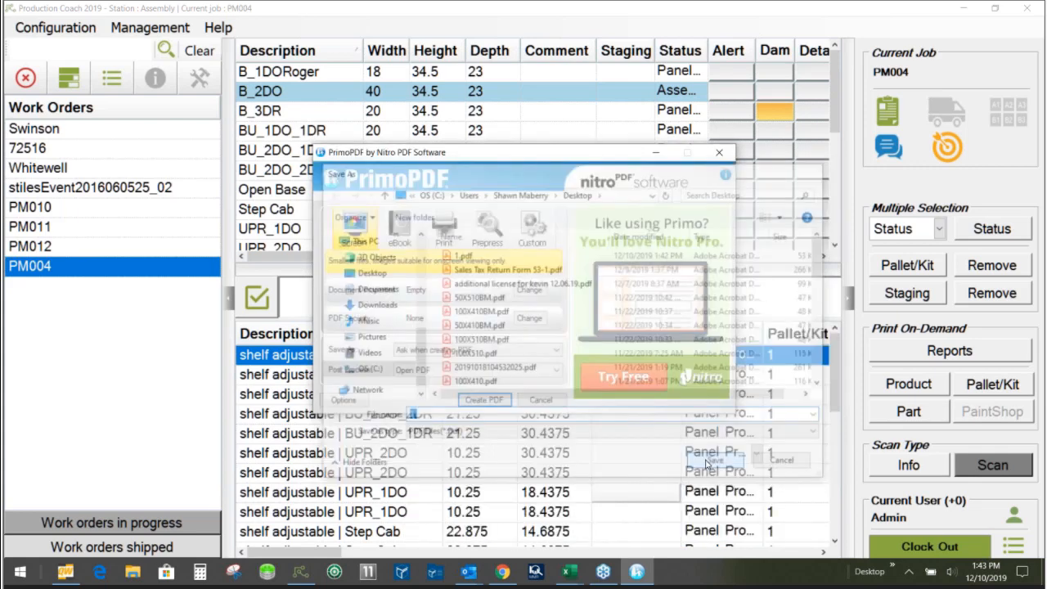
pyautogui.click(556, 307)
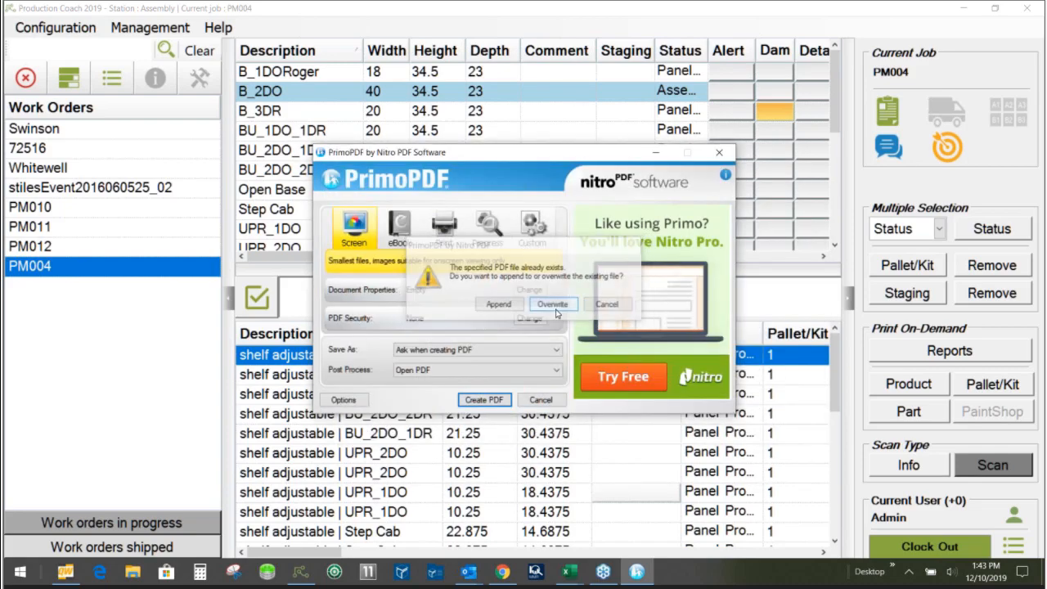
# - Open 1.pdf from the desktop, check the Pack # 1 label at 100% zoom, and close it
pyautogui.rightClick(679, 578)
pyautogui.click(729, 486)
pyautogui.doubleClick(27, 434)
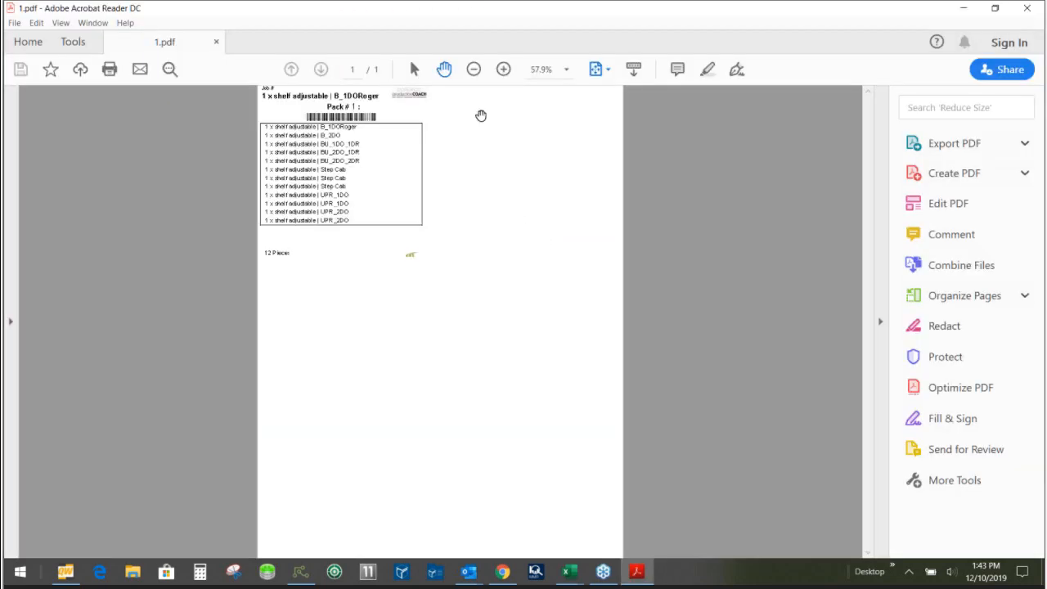
pyautogui.click(566, 70)
pyautogui.click(589, 169)
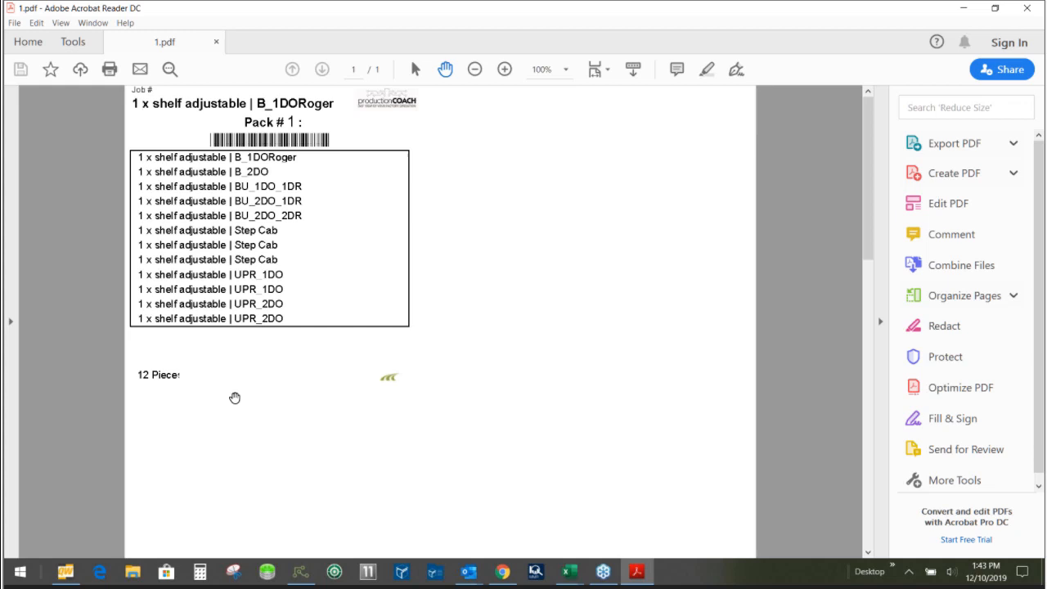
pyautogui.click(1027, 8)
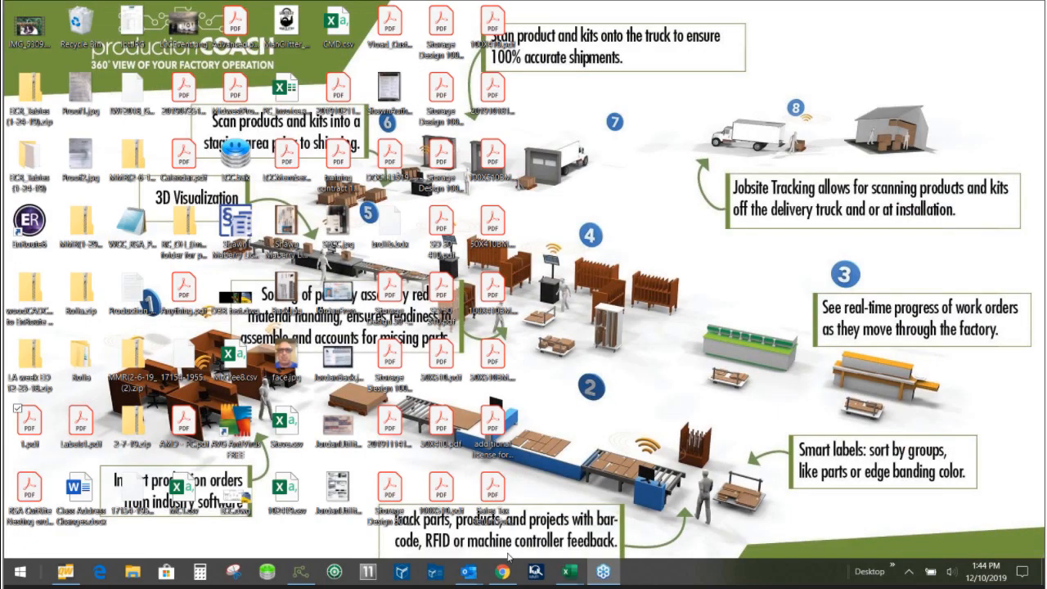
# - In Production Coach, assign staging location A01 to all products and detached parts of PM004, and save
pyautogui.click(300, 572)
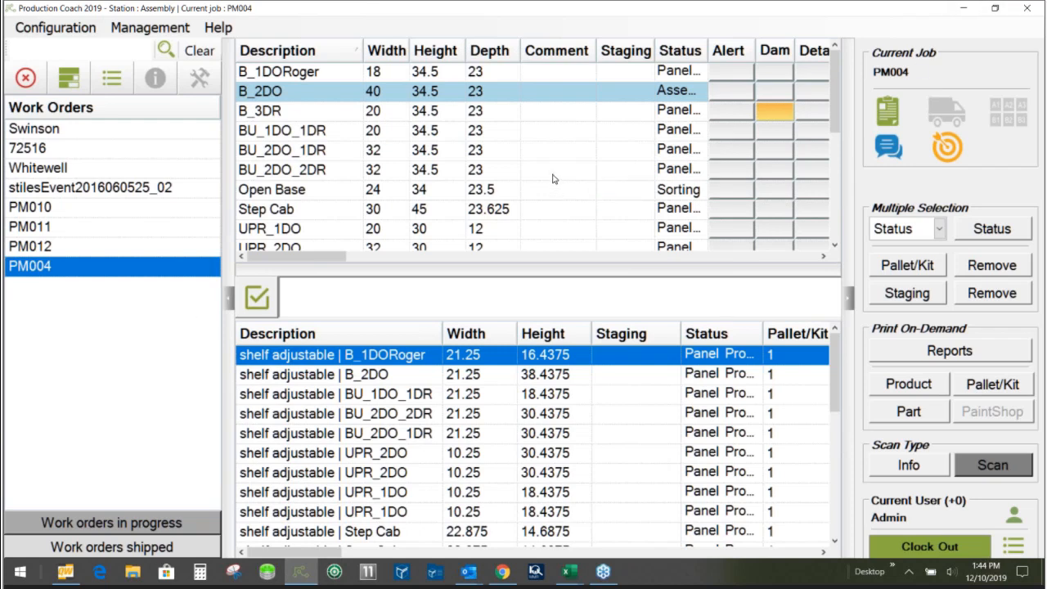
pyautogui.click(617, 72)
pyautogui.doubleClick(616, 72)
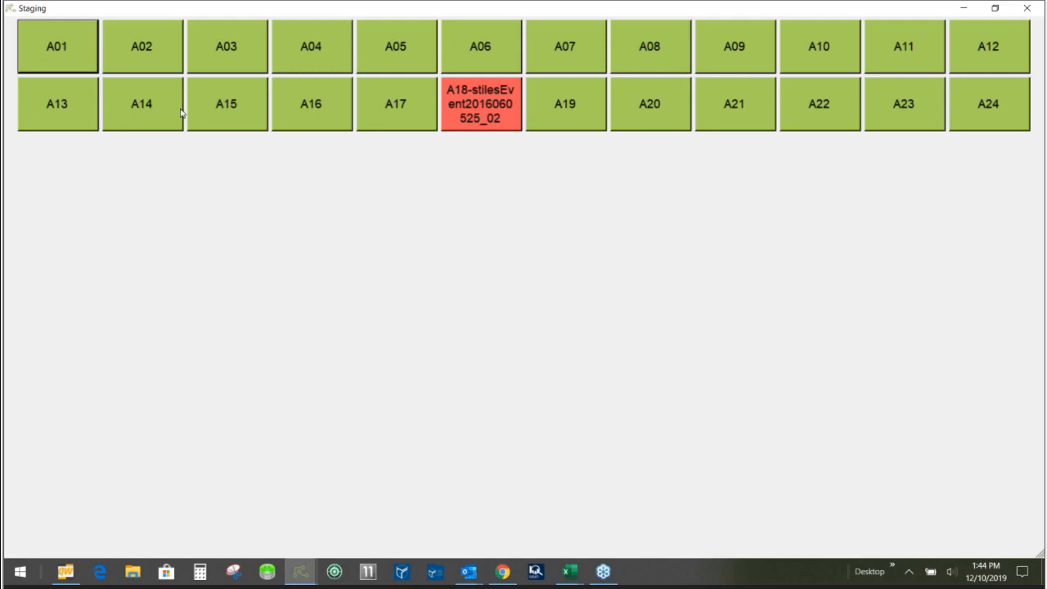
pyautogui.click(59, 54)
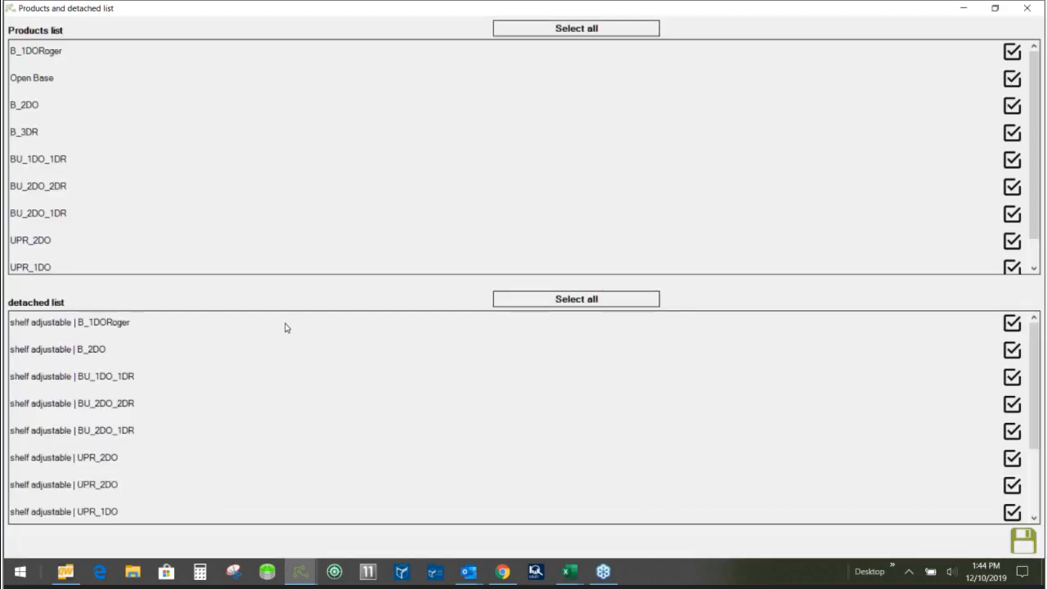
pyautogui.click(573, 31)
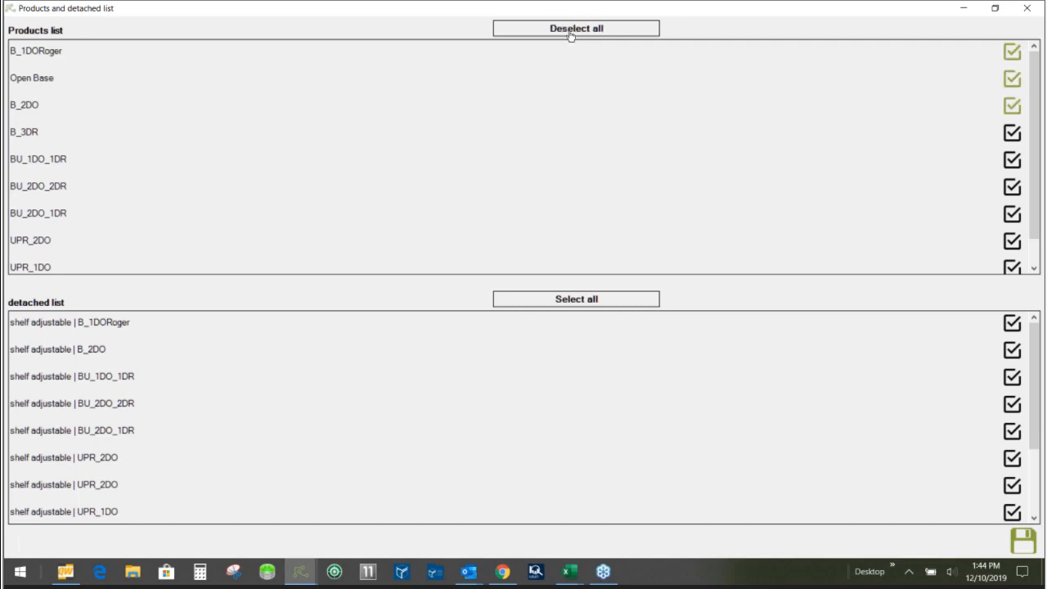
pyautogui.click(580, 300)
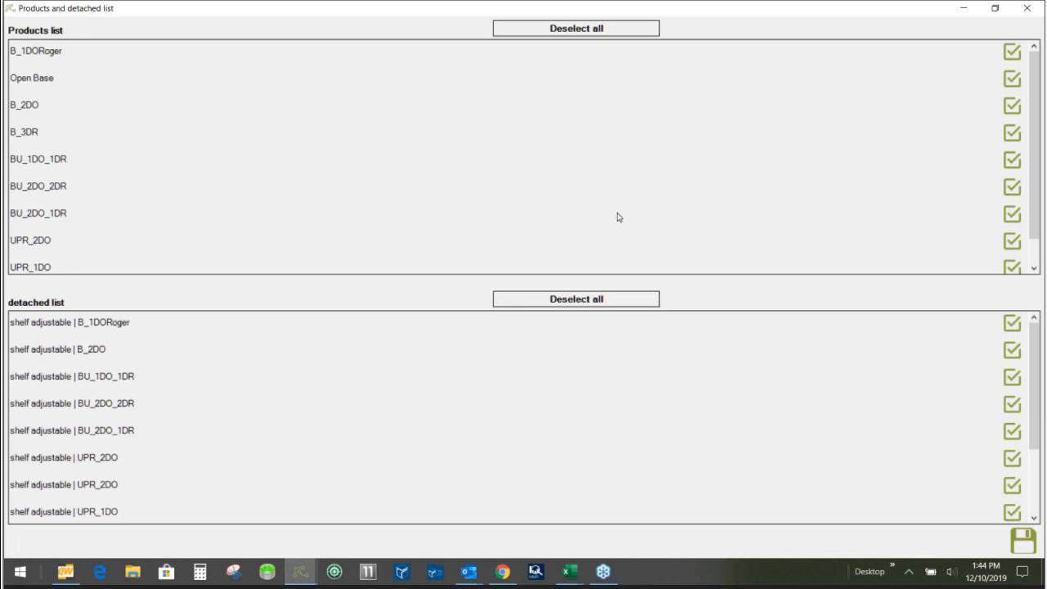
pyautogui.click(1024, 542)
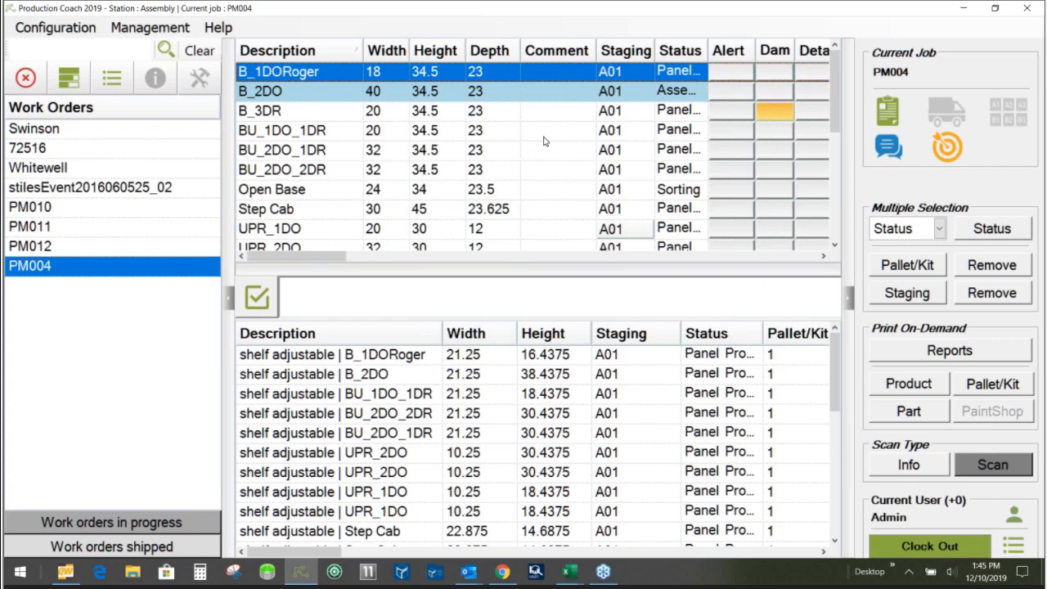
# - Clock out of the Assembly station, switch to the Shipping station and select work order PM004
pyautogui.click(1025, 7)
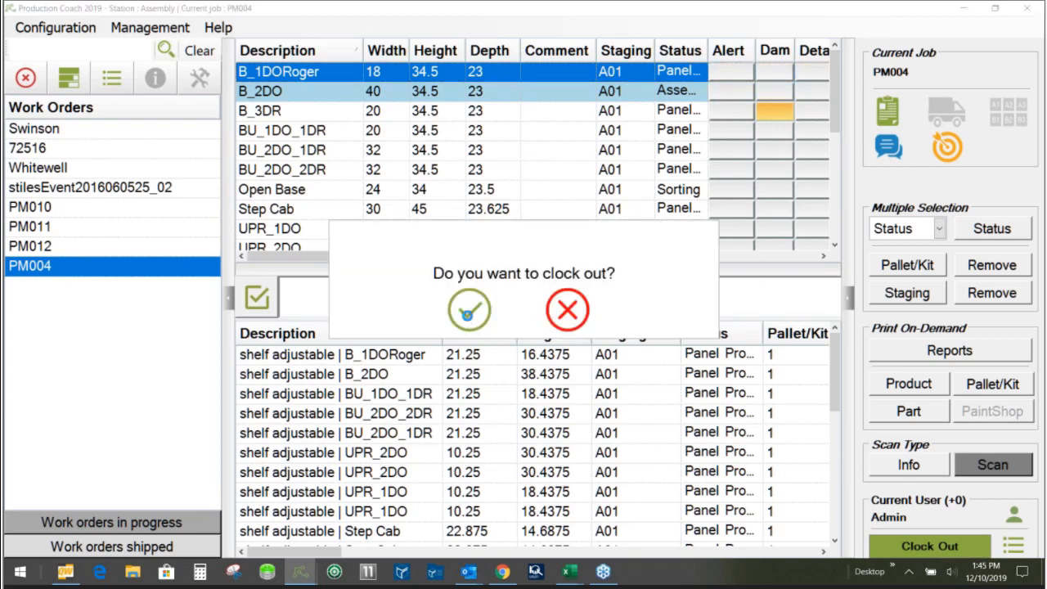
pyautogui.click(469, 319)
pyautogui.click(502, 330)
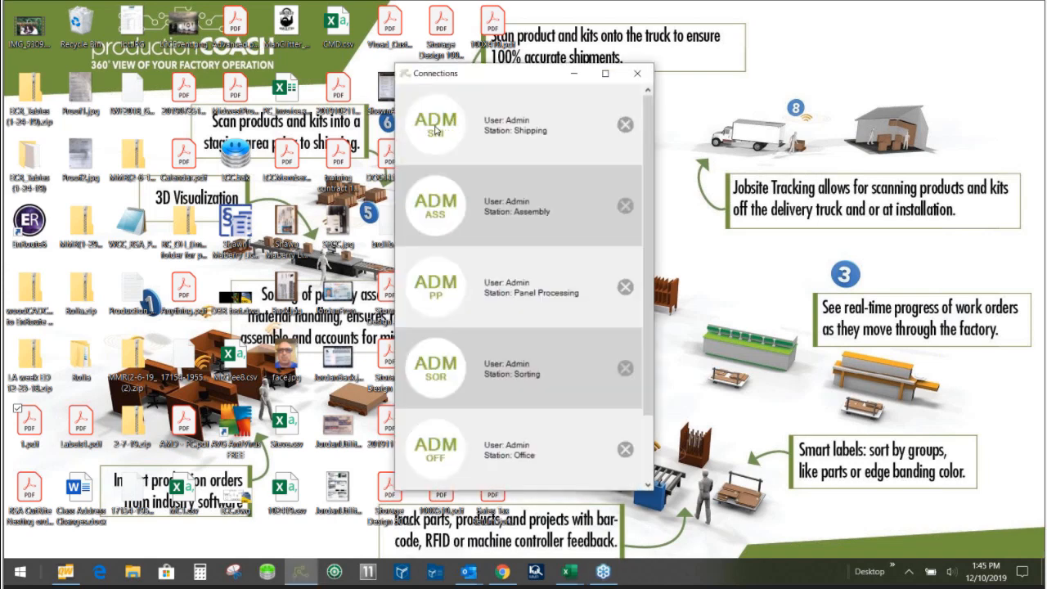
pyautogui.click(440, 133)
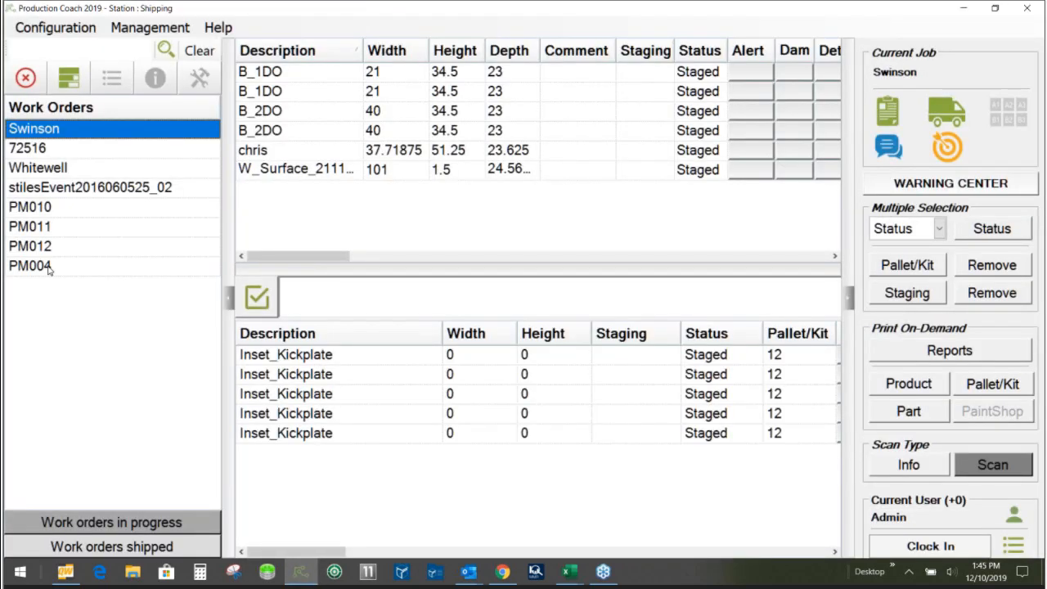
pyautogui.click(48, 269)
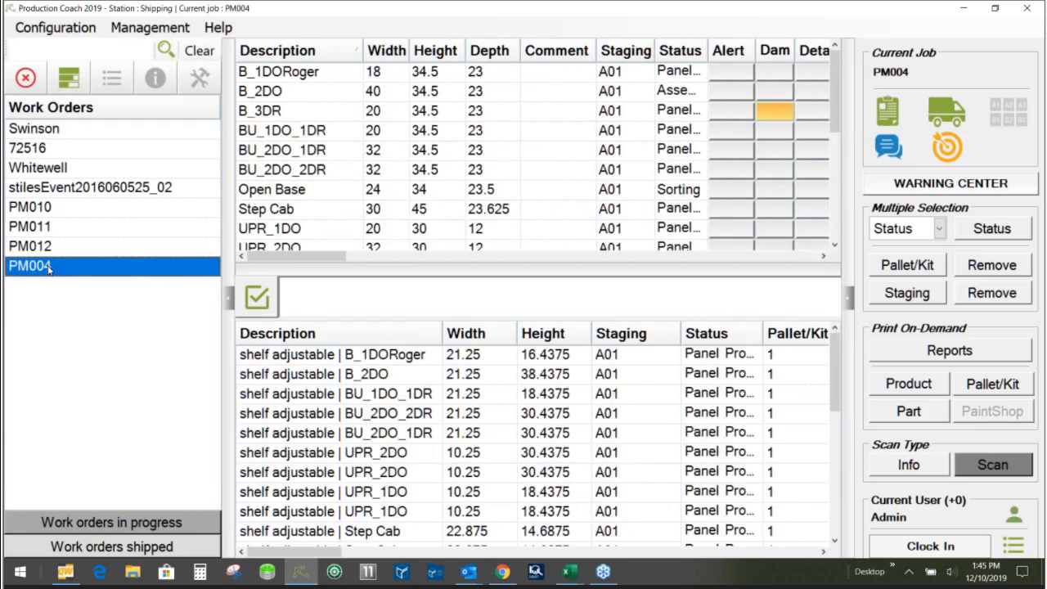
# - Open the packing lists and scan UPR_2DO, B_1DORoger, Open Base and BU_2DO_2DR as shipped on packing list 1, widening the Shipped On column
pyautogui.click(942, 120)
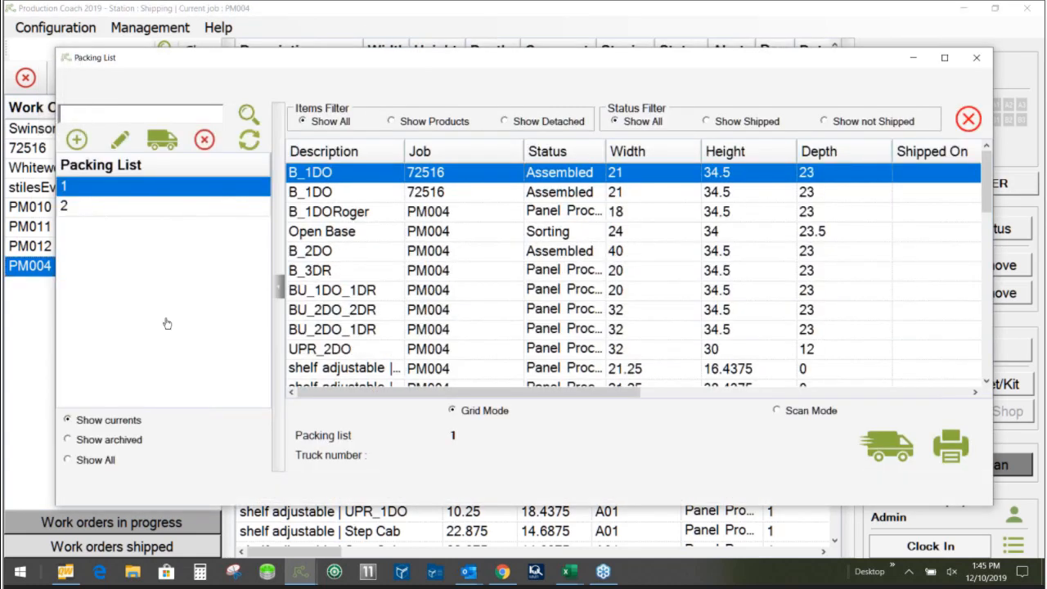
pyautogui.click(945, 57)
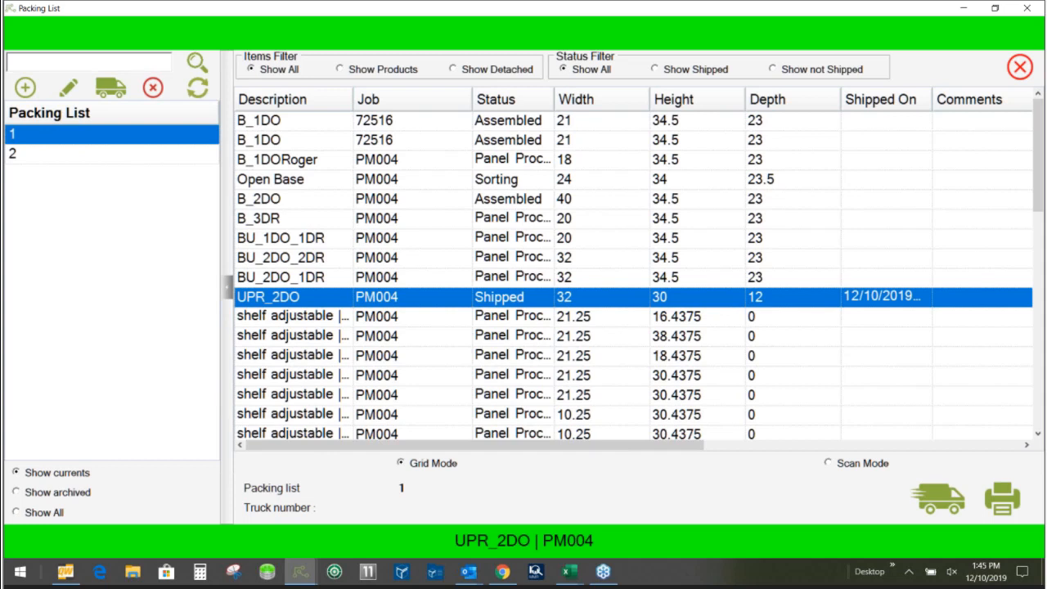
pyautogui.moveTo(933, 98); pyautogui.dragTo(986, 99)
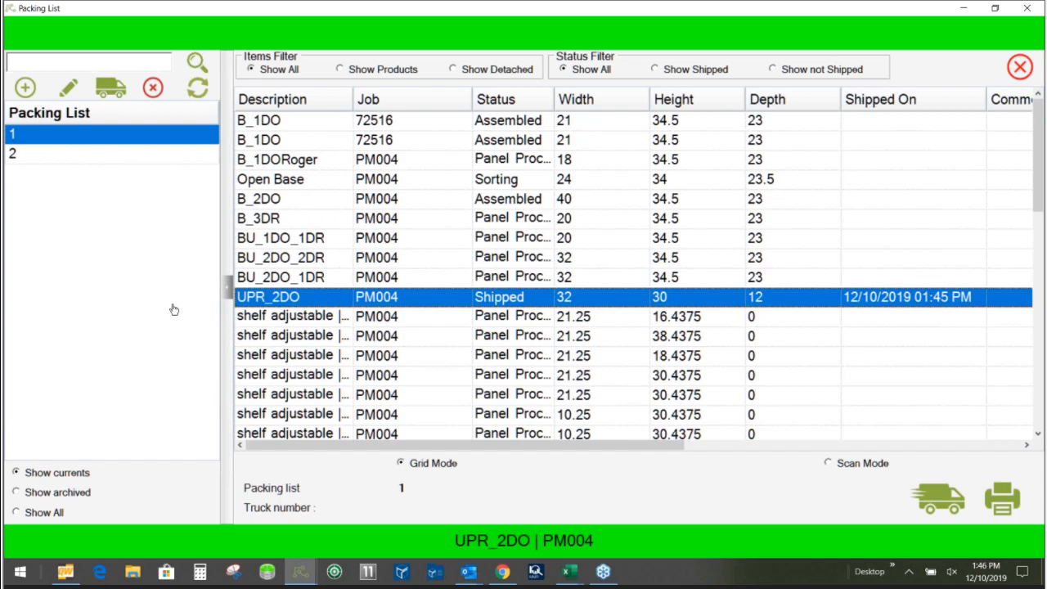
pyautogui.press('Return')
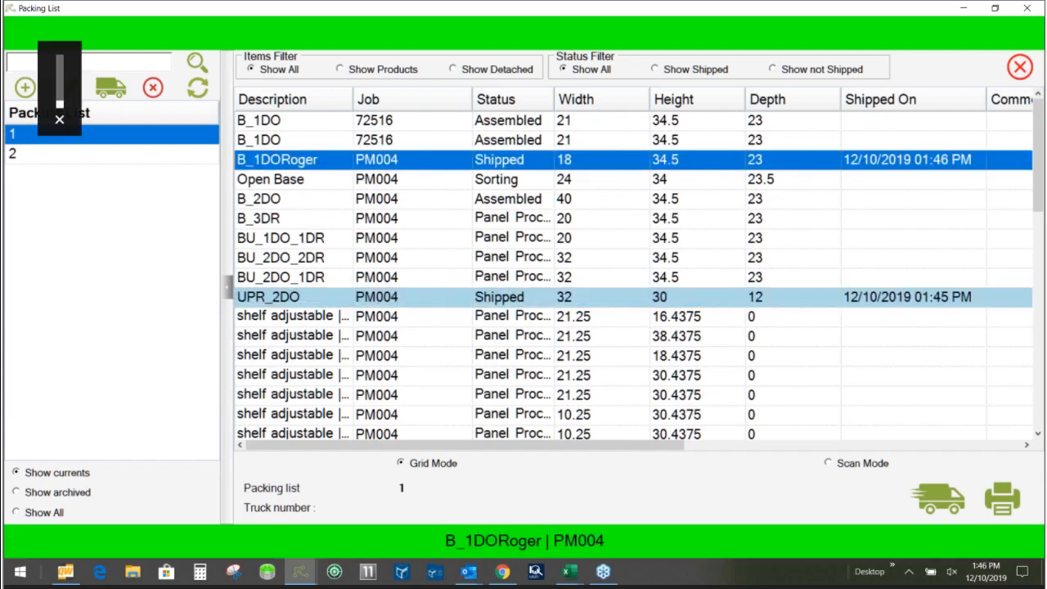
pyautogui.press('Return')
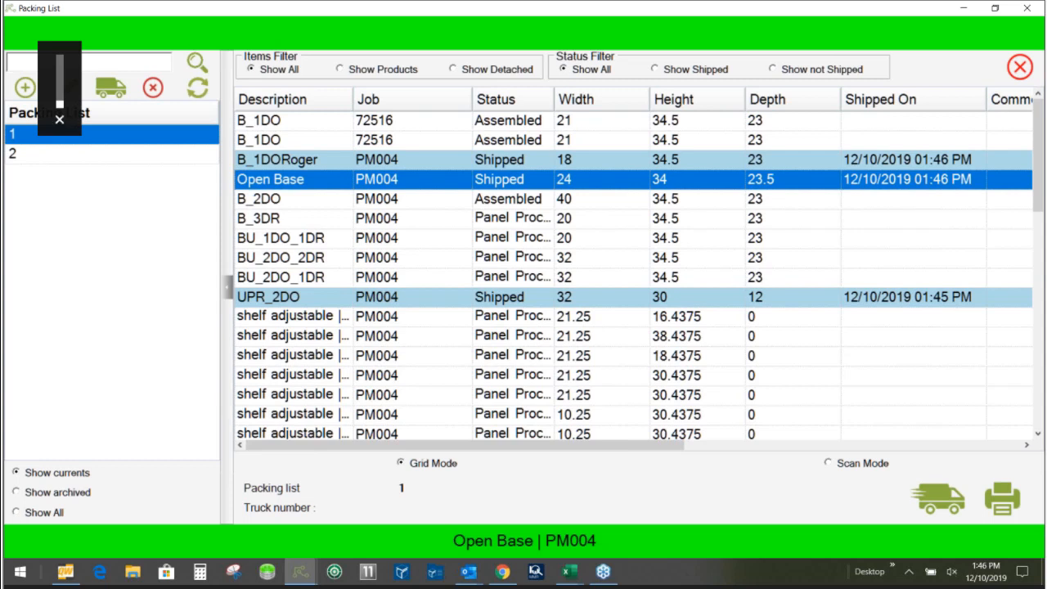
pyautogui.press('Return')
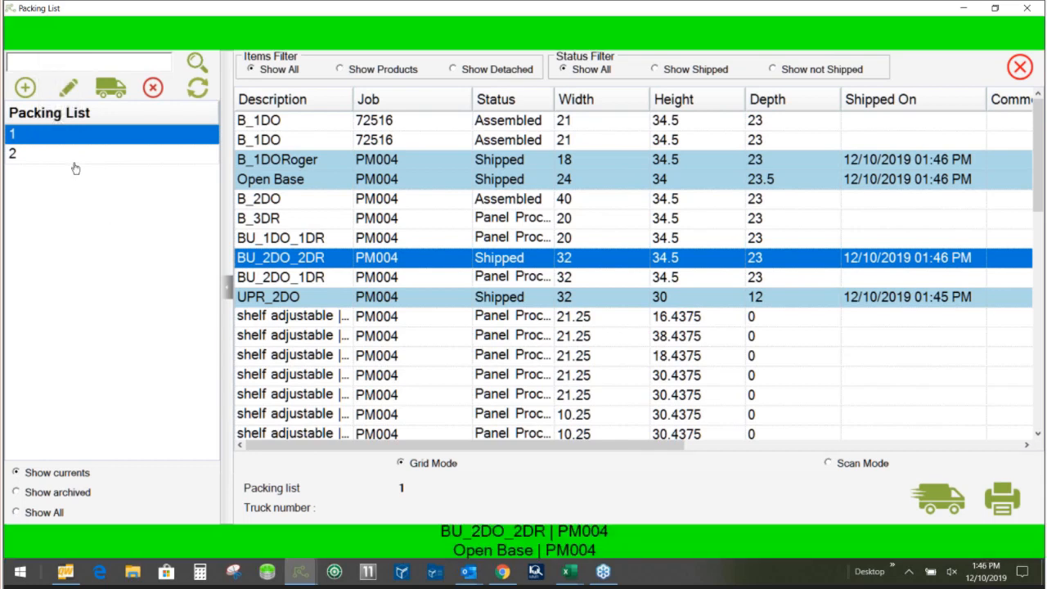
# - Try to scan a product from packing list 1 onto packing list 2, return to packing list 1 and close the packing lists
pyautogui.click(33, 154)
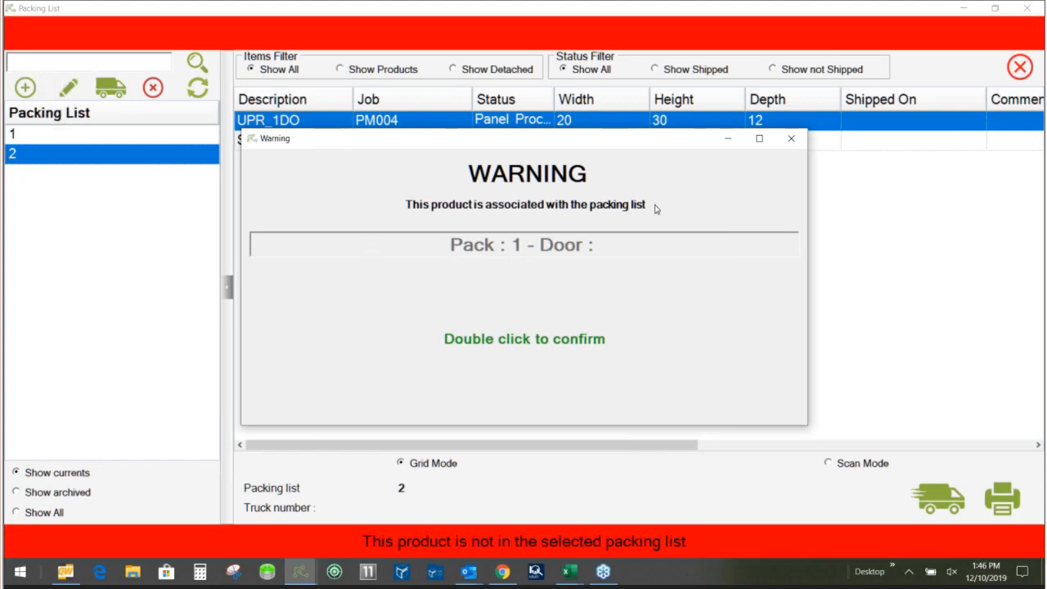
pyautogui.click(791, 139)
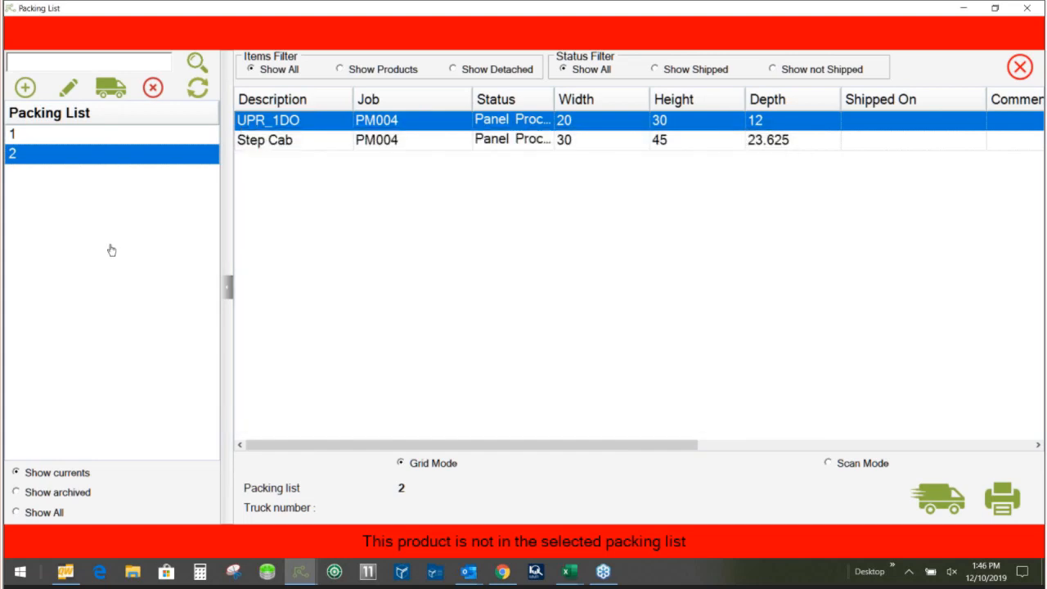
pyautogui.click(71, 137)
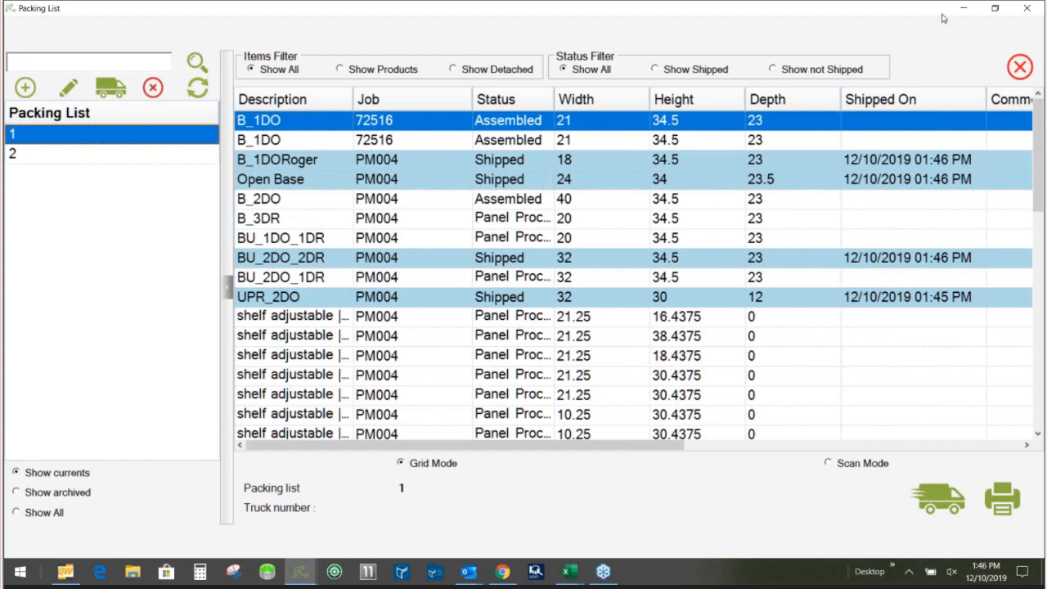
pyautogui.click(1029, 8)
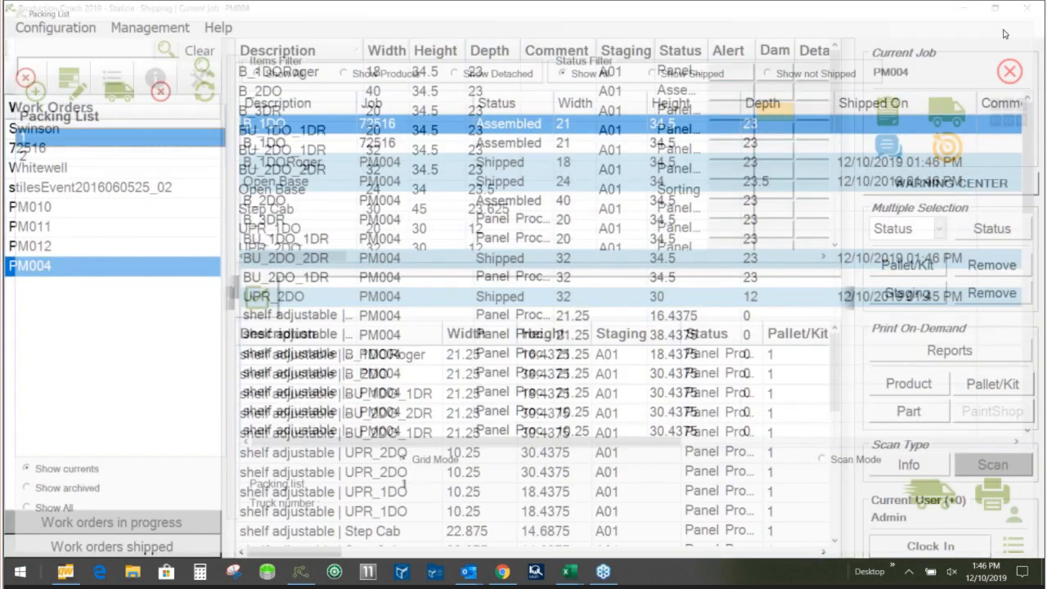
# - Preview the shipping report for PM004 and check the work order's job status overview, closing both
pyautogui.click(925, 353)
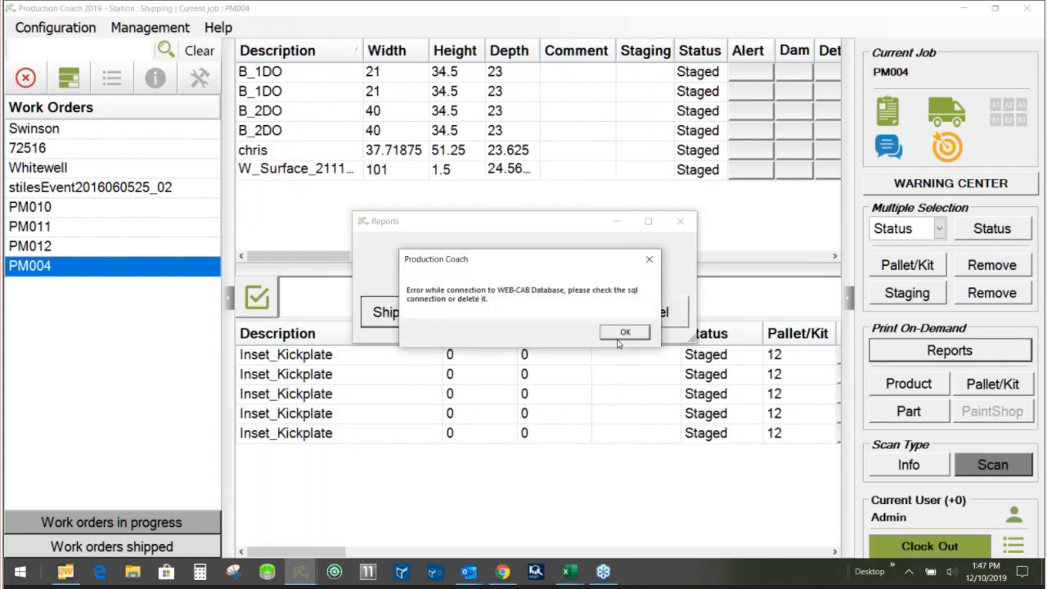
pyautogui.click(622, 332)
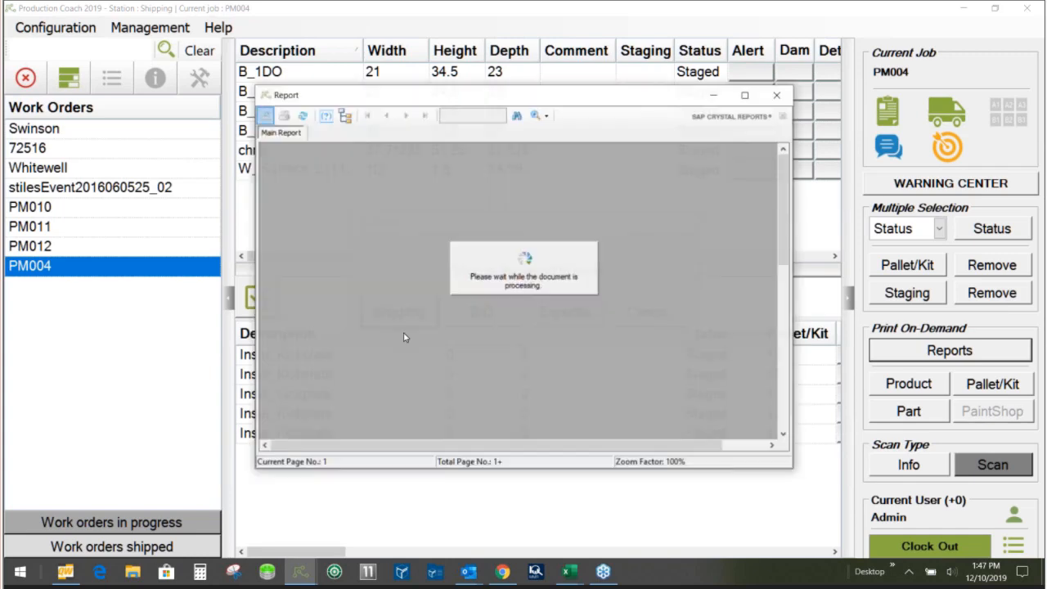
pyautogui.click(777, 95)
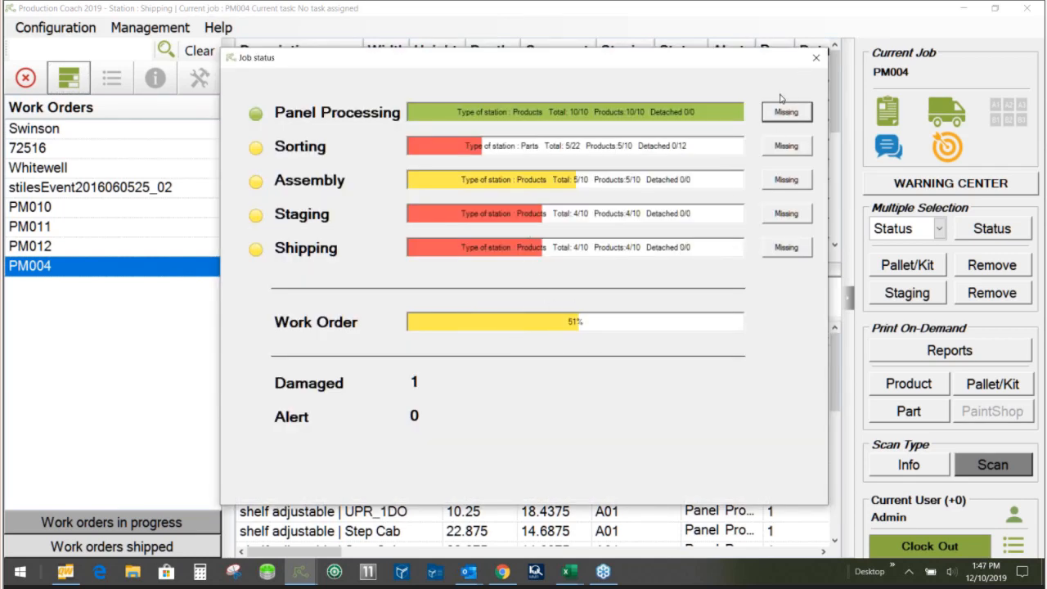
pyautogui.click(816, 60)
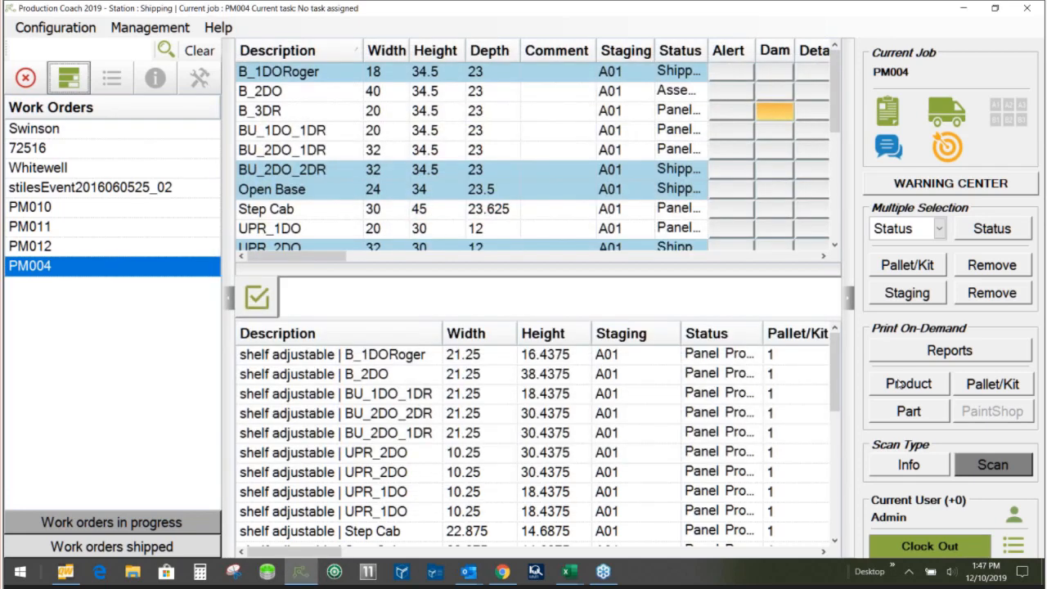
# - Preview the shipping report for PM004 full-screen, review the loose items, shipped and back-order columns, and close the report
pyautogui.click(900, 350)
pyautogui.click(400, 308)
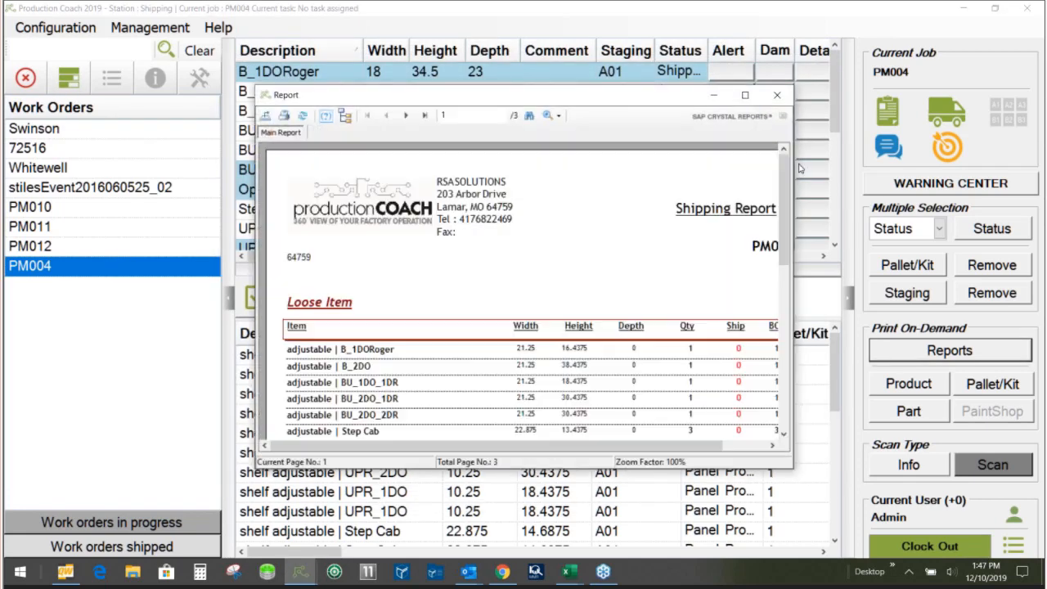
pyautogui.click(741, 97)
pyautogui.scroll(-3, 229, 363)
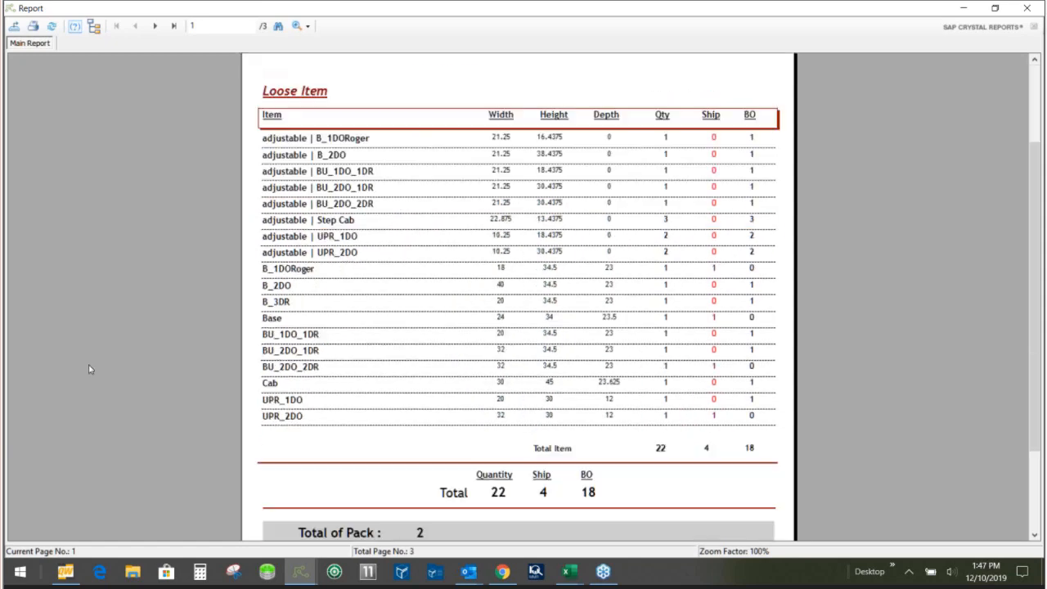
pyautogui.scroll(3, 230, 365)
pyautogui.scroll(-3, 245, 380)
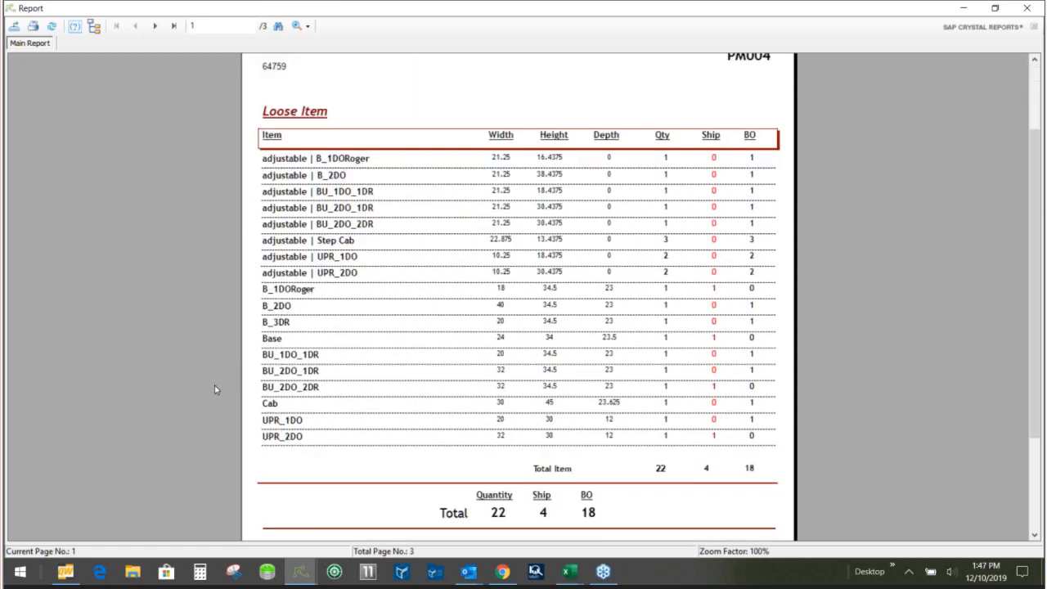
pyautogui.scroll(-2, 211, 392)
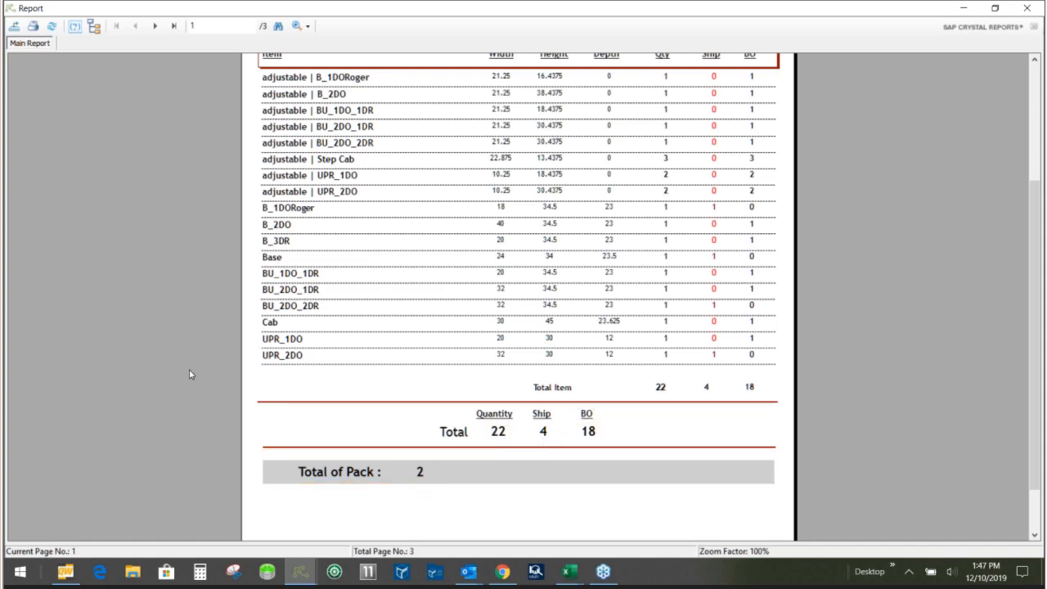
pyautogui.scroll(5, 189, 371)
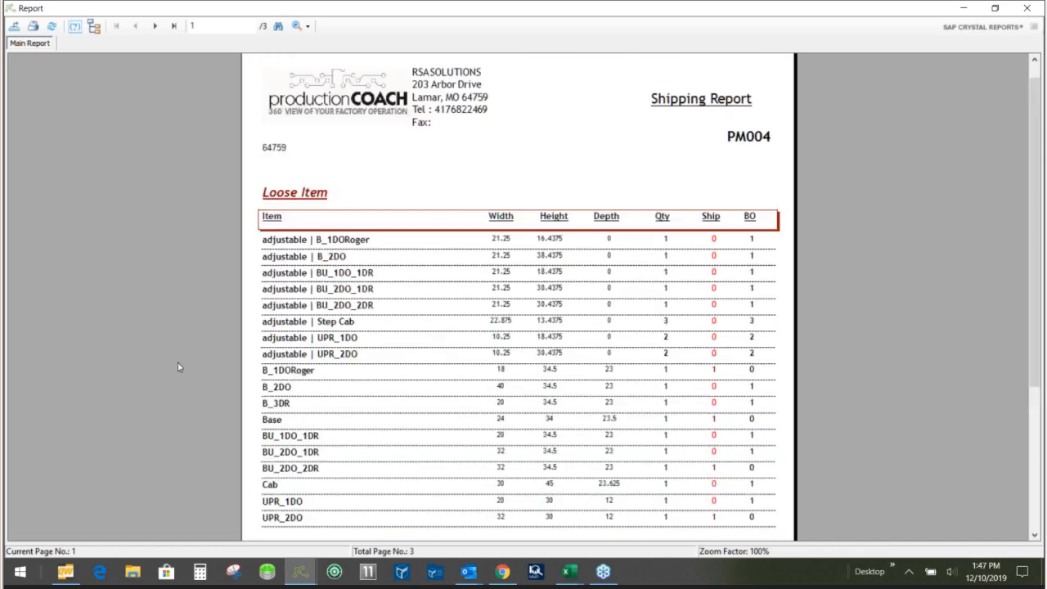
pyautogui.click(1027, 7)
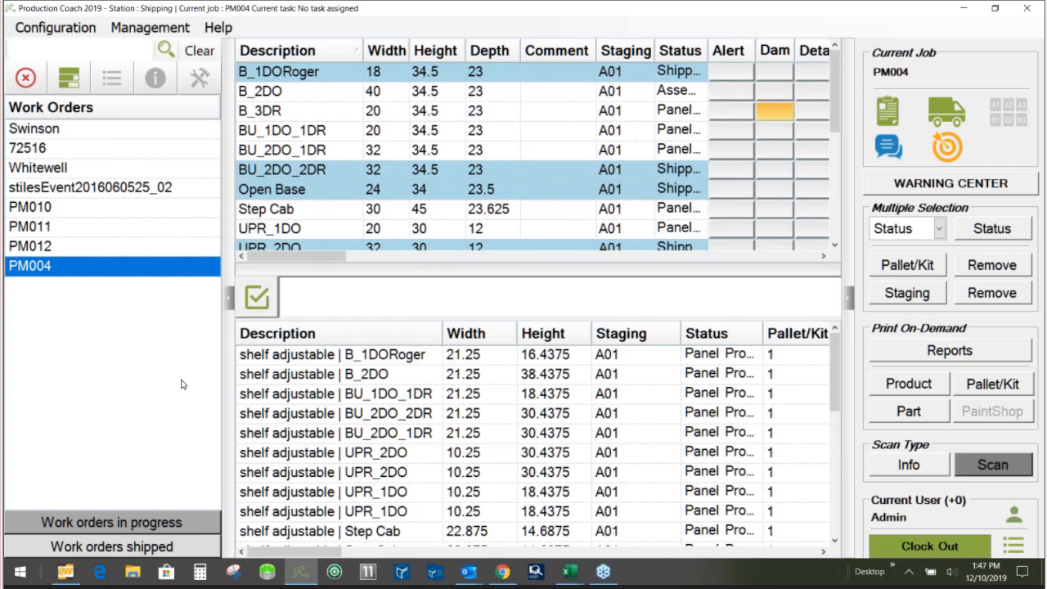
# - Quit the Shipping station, clocking out, switch to the Office station and select work order PM004
pyautogui.click(1039, 7)
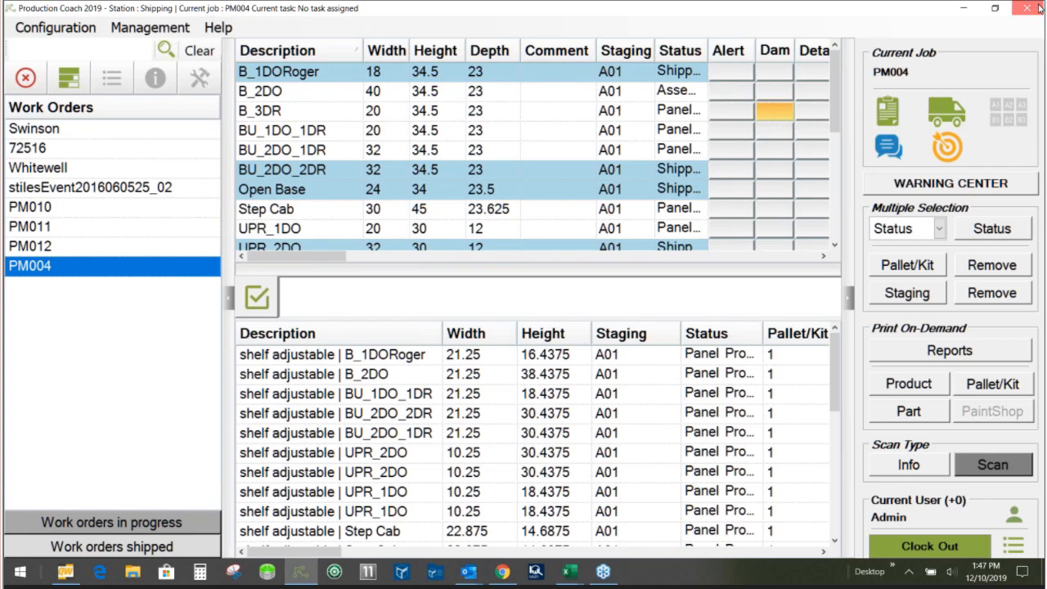
pyautogui.click(469, 316)
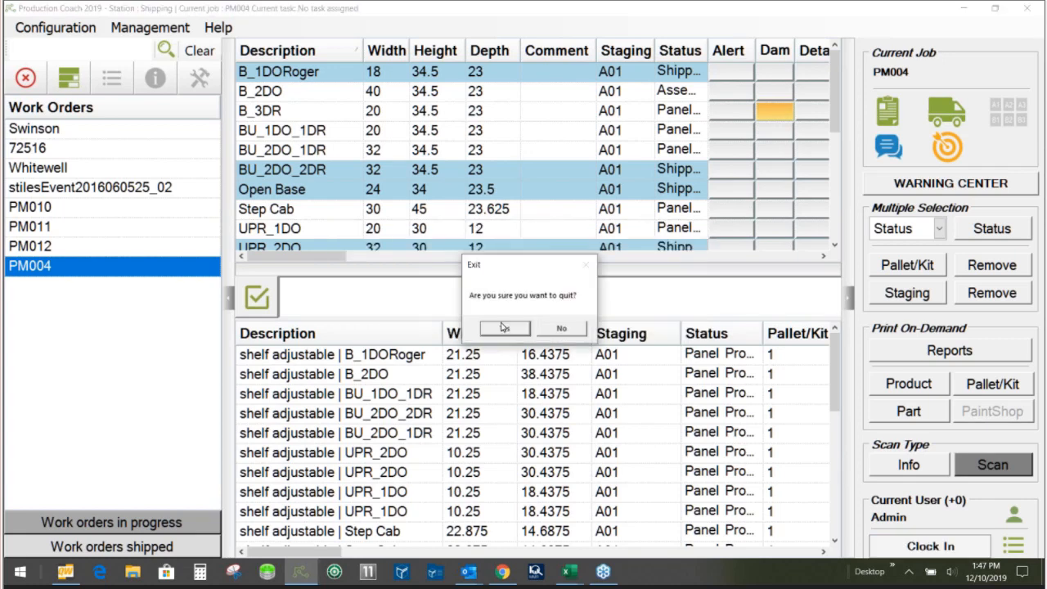
pyautogui.click(505, 329)
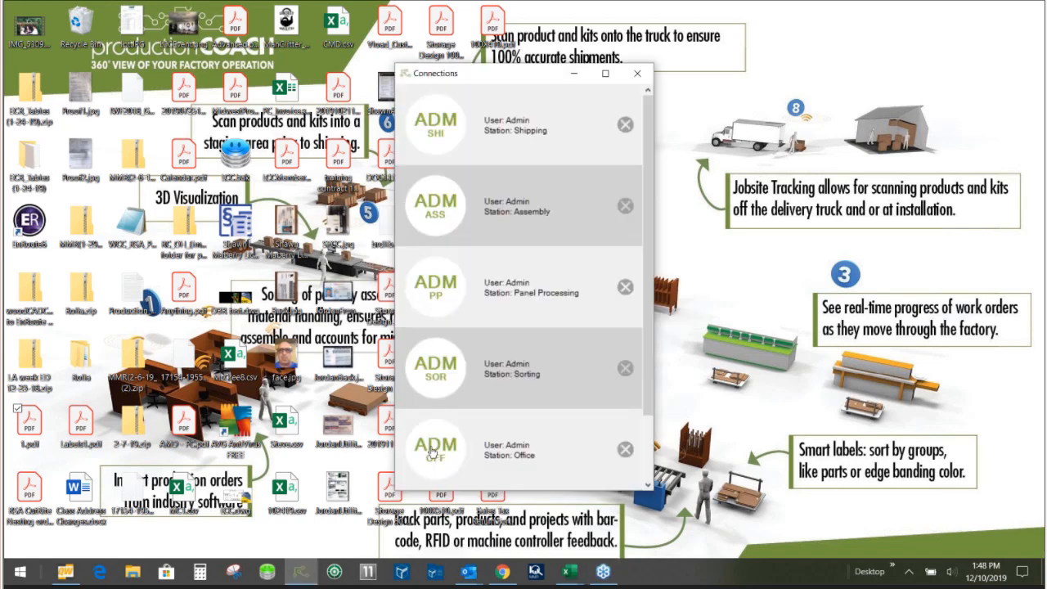
pyautogui.click(434, 452)
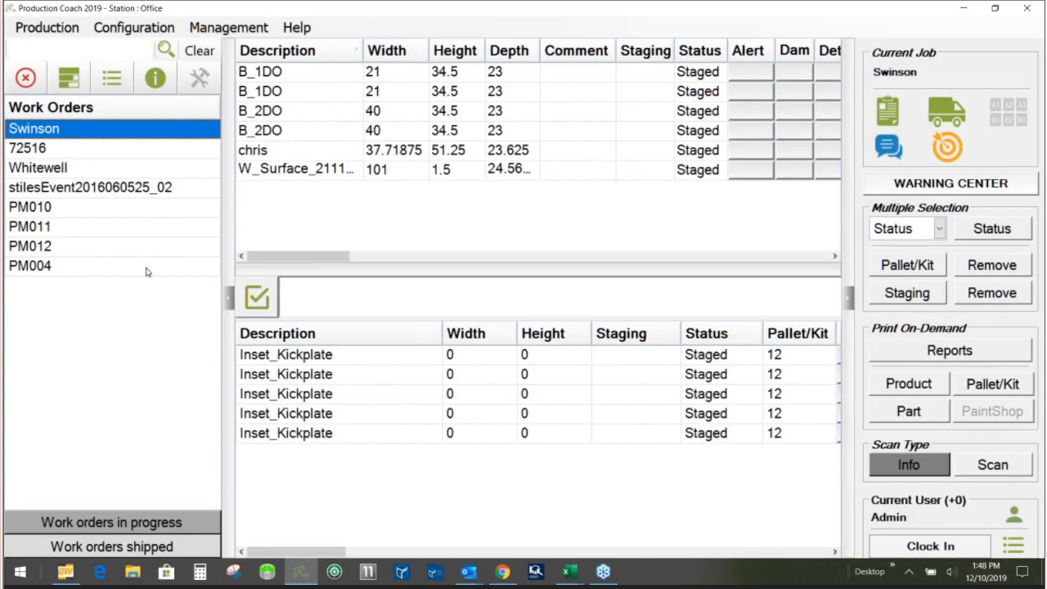
pyautogui.click(67, 269)
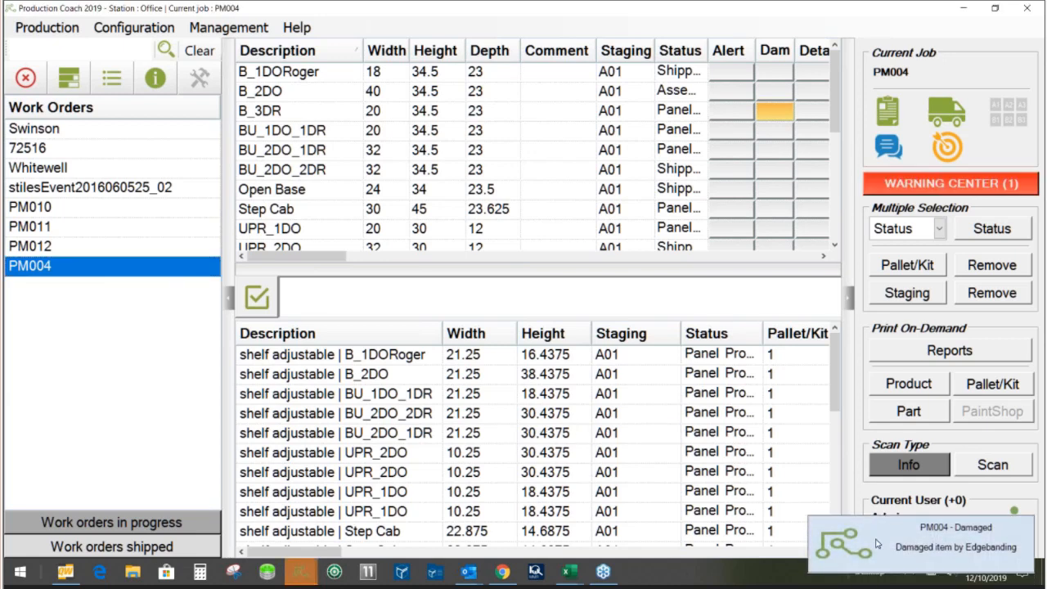
# - Check the details of PM004's damaged-item warning, mark it as fixed at the Office station and close the Warning Center
pyautogui.click(878, 544)
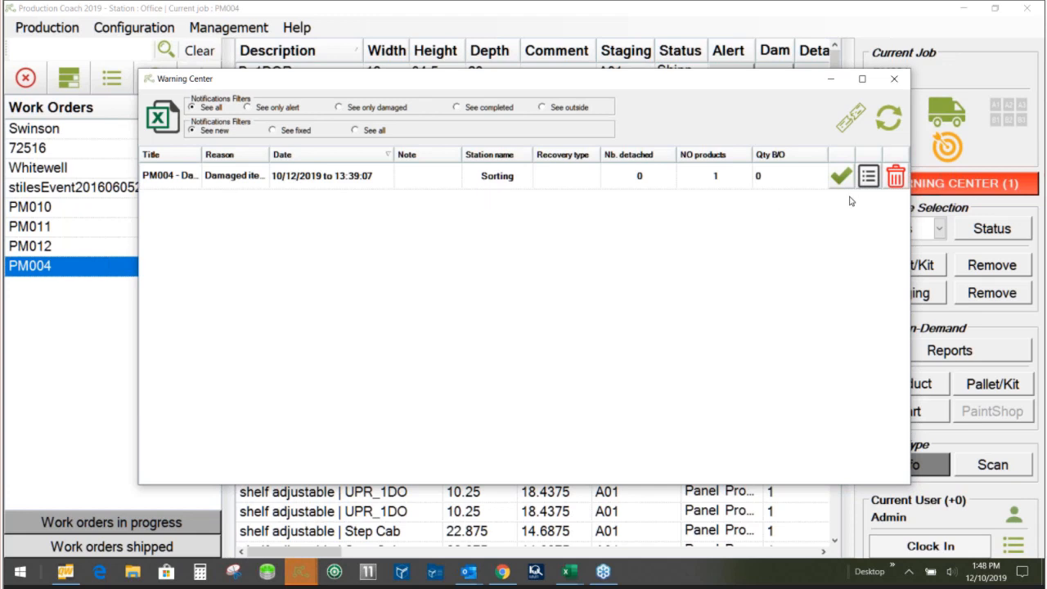
pyautogui.click(868, 176)
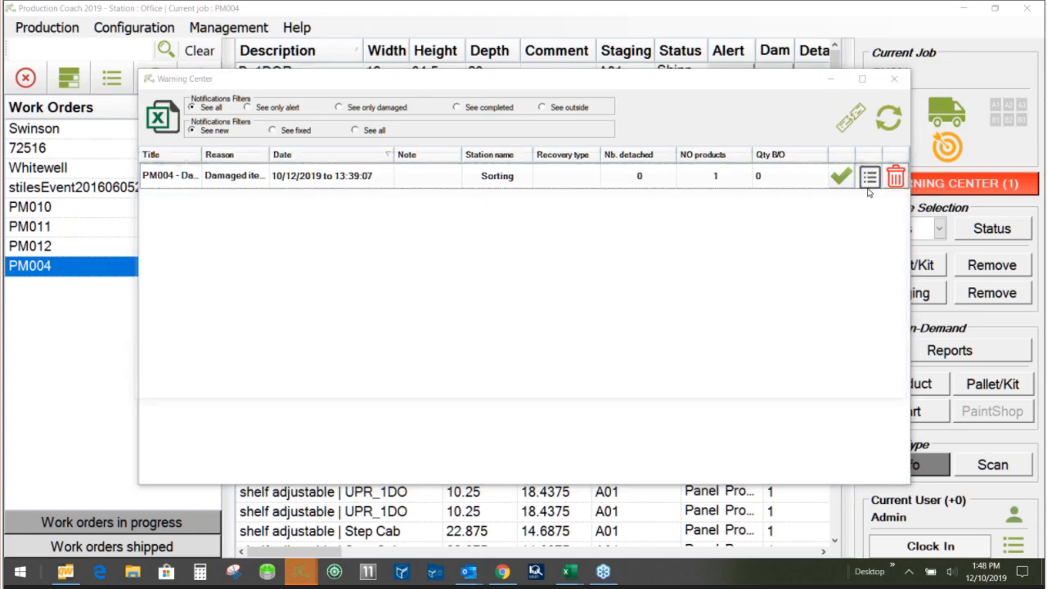
pyautogui.click(735, 221)
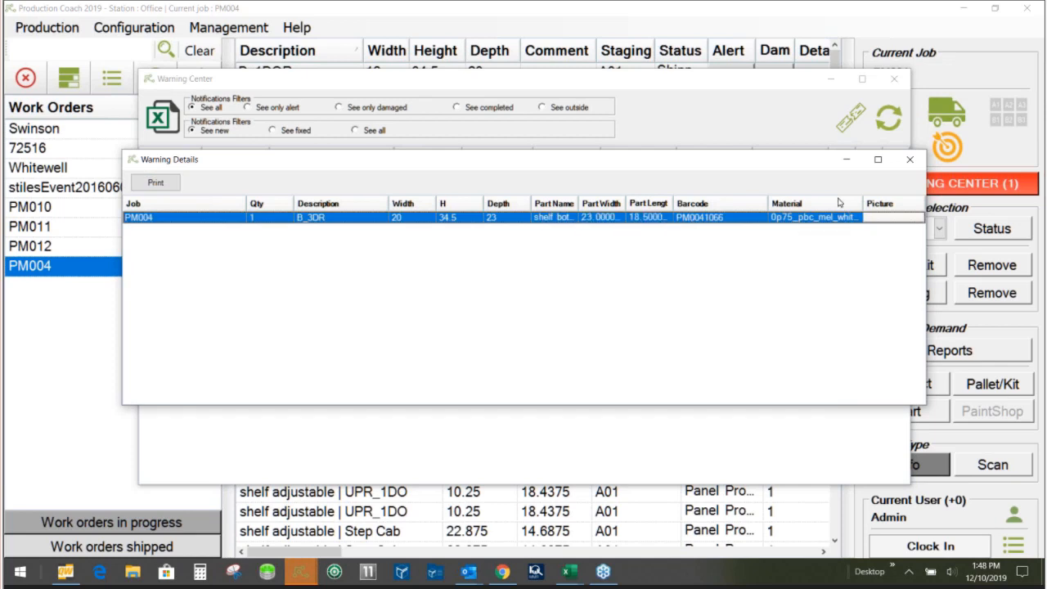
pyautogui.click(910, 159)
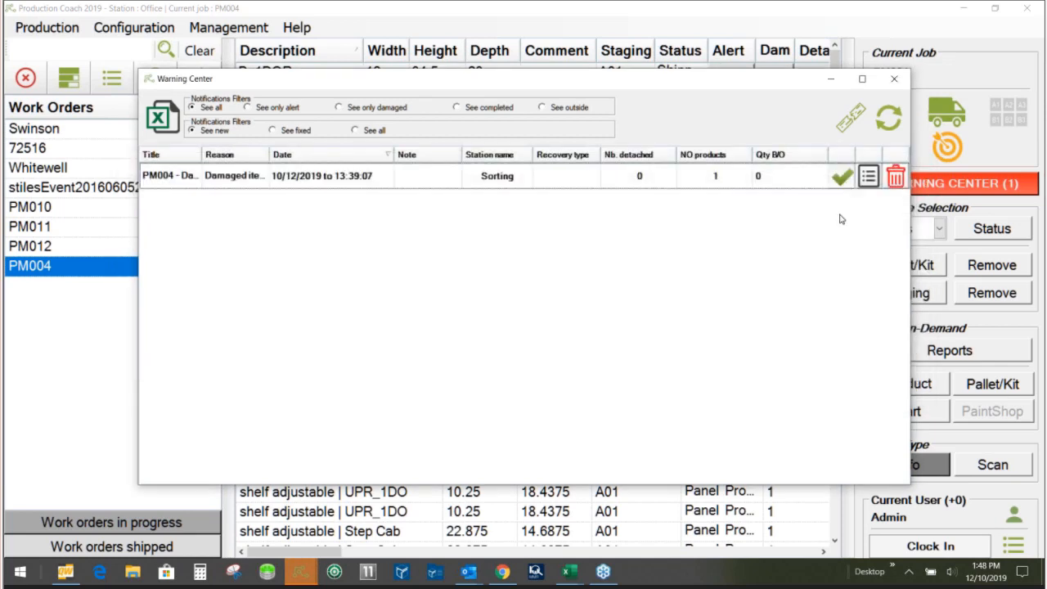
pyautogui.click(841, 176)
pyautogui.click(570, 332)
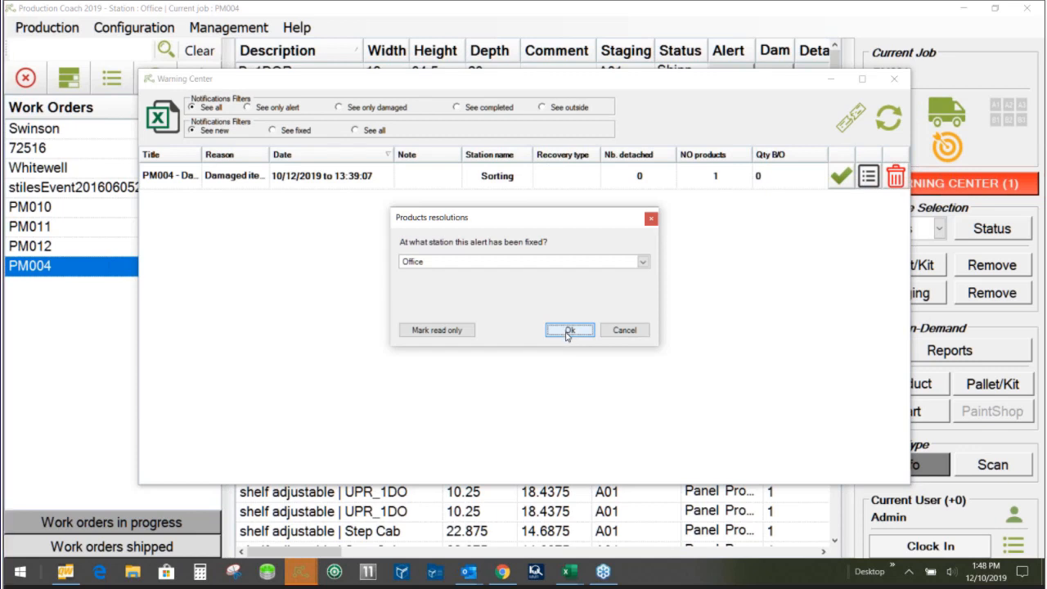
pyautogui.click(570, 330)
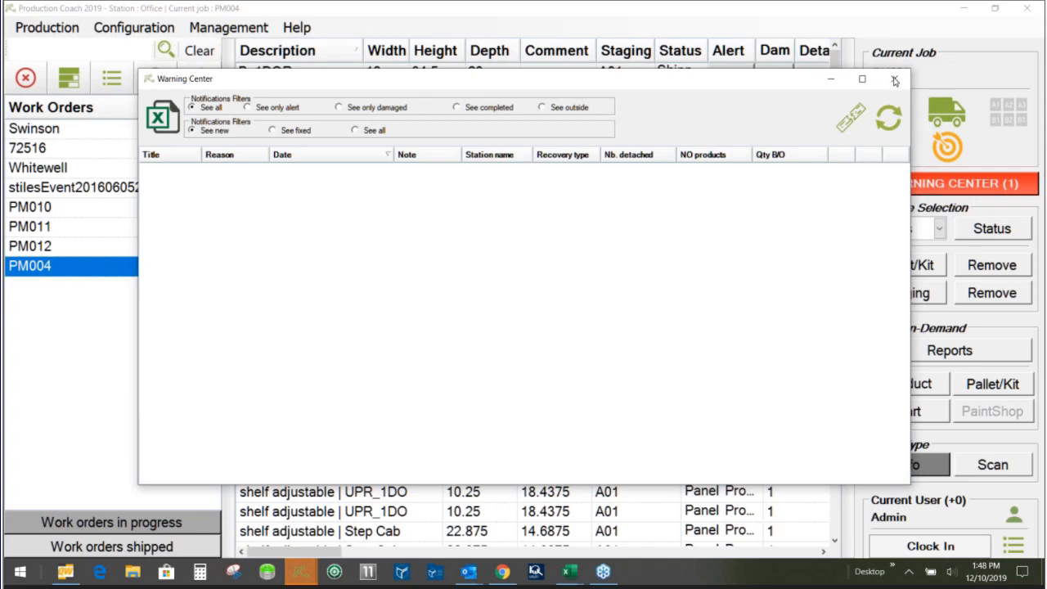
pyautogui.click(895, 79)
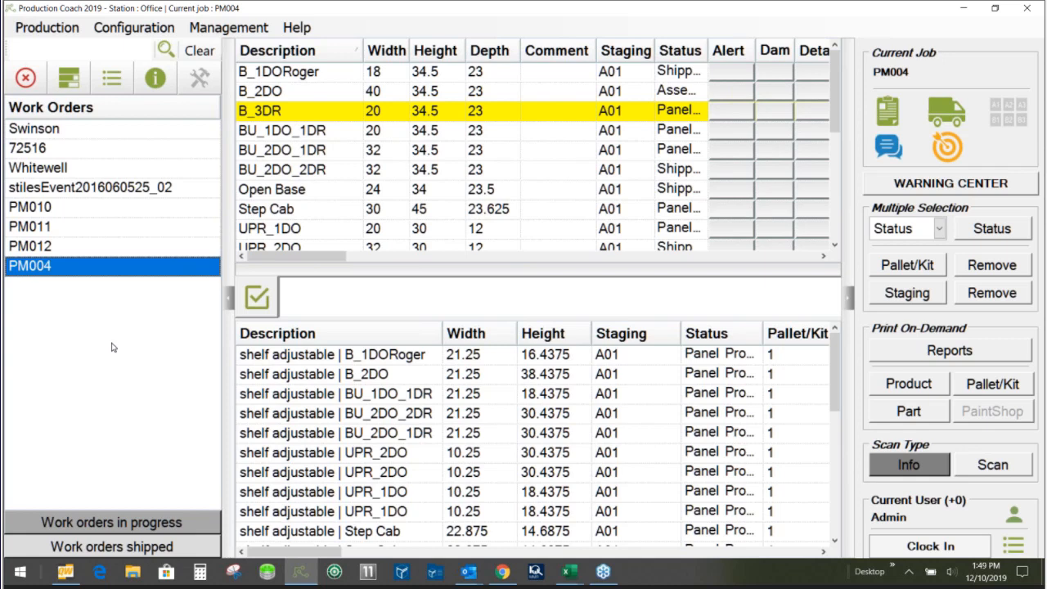
# - Open the Industry 4.0 dashboard and examine the real-time work flow, bottlenecks, workstation performance and manufacturing quality
pyautogui.click(229, 32)
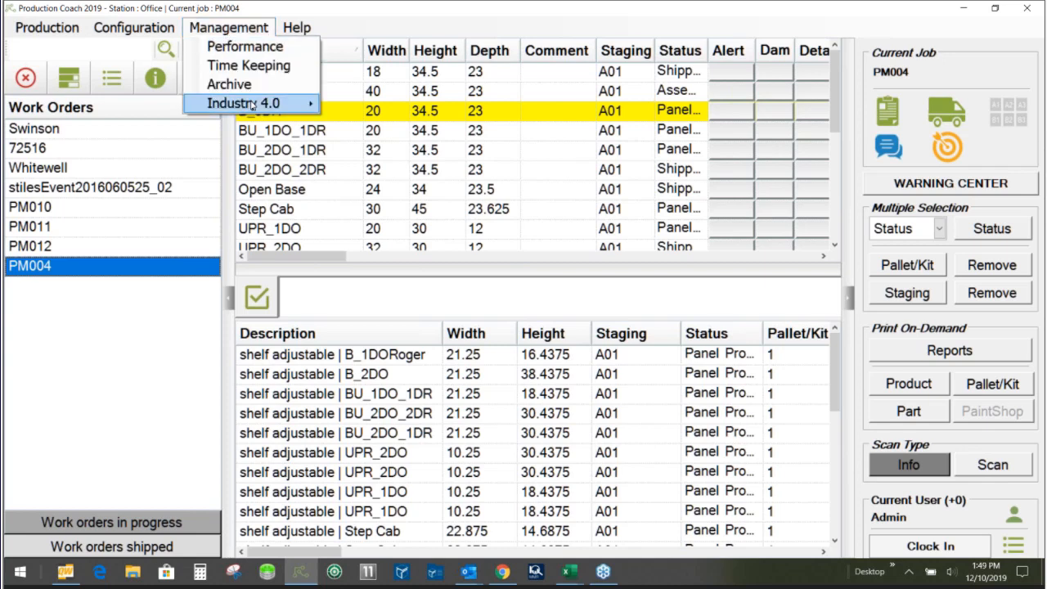
pyautogui.moveTo(252, 105)
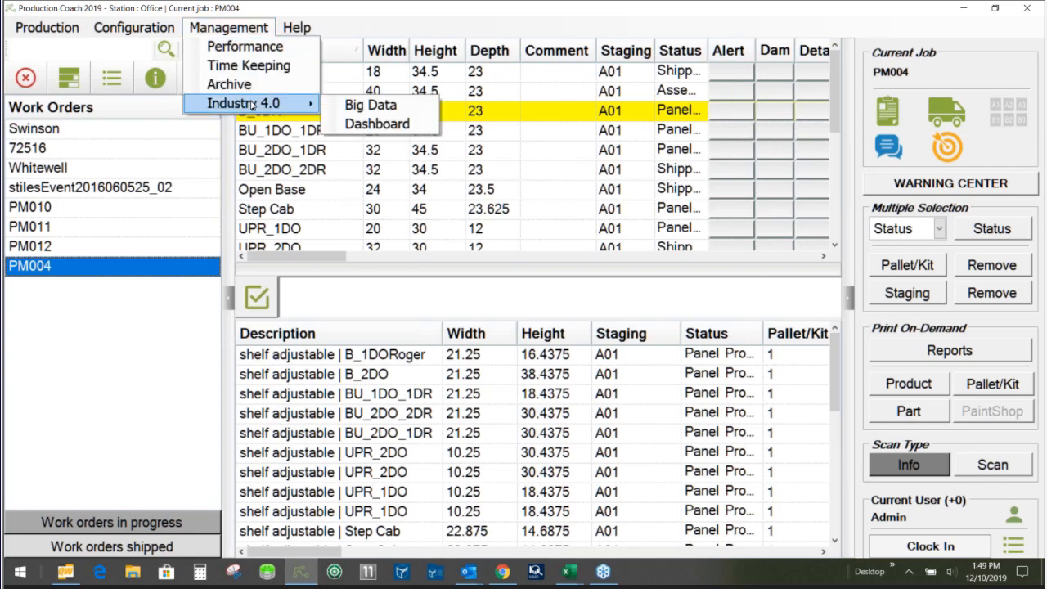
pyautogui.click(363, 124)
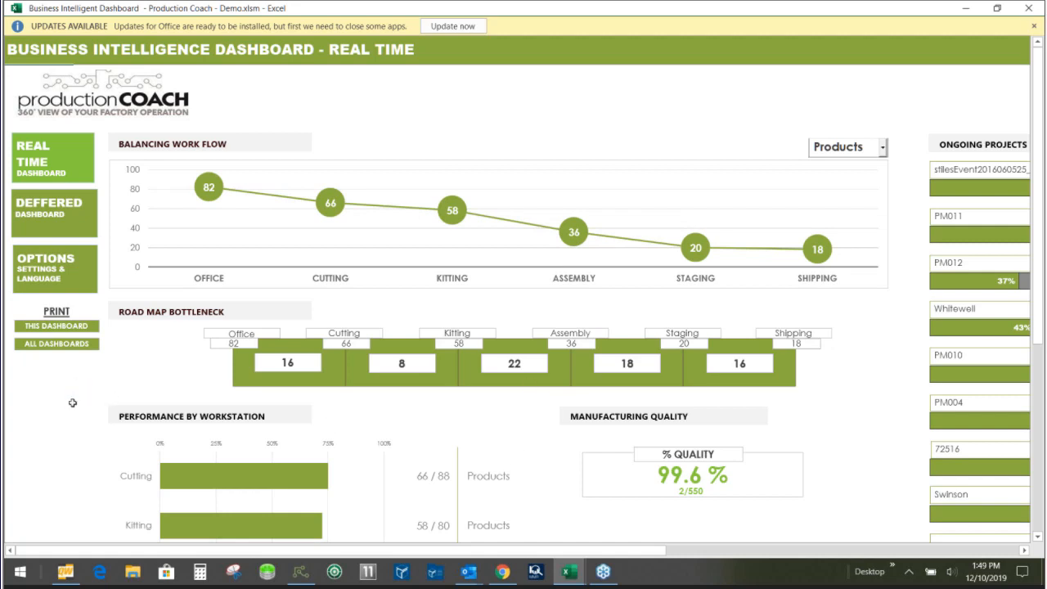
pyautogui.scroll(-2, 59, 426)
pyautogui.scroll(-1, 59, 424)
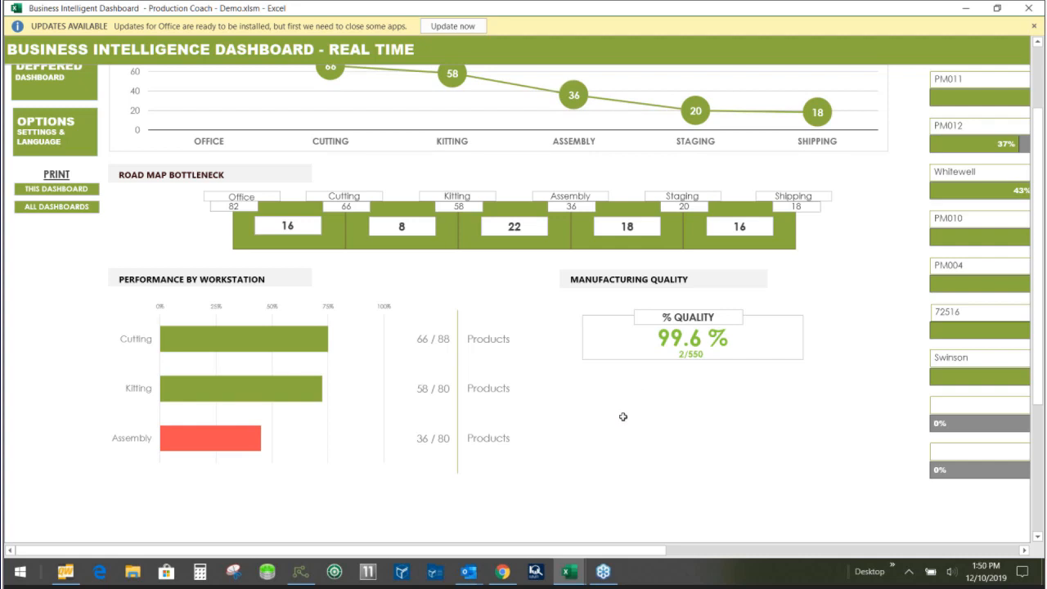
pyautogui.scroll(3, 621, 416)
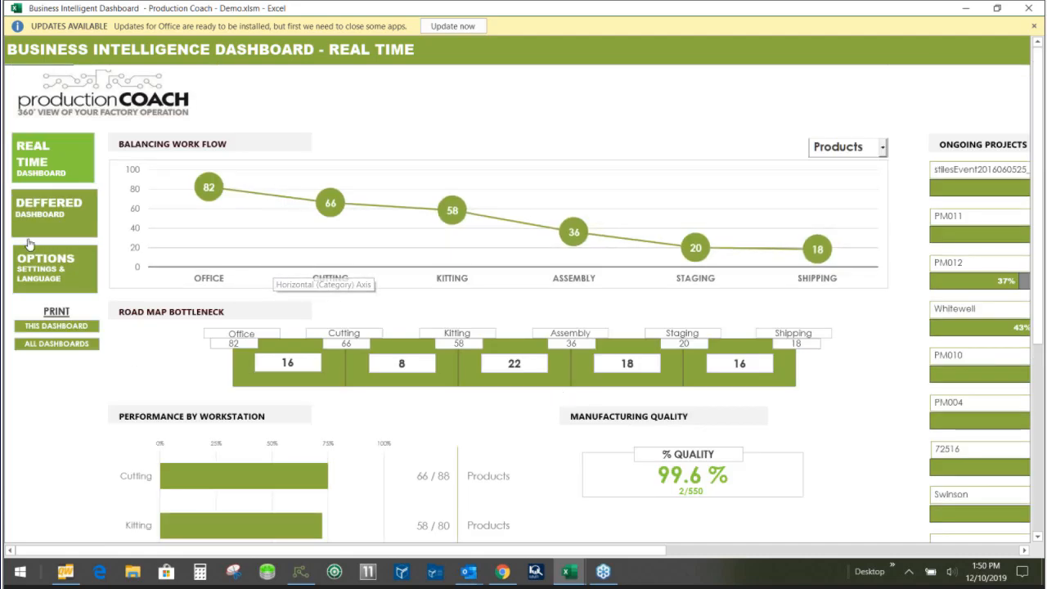
# - Switch to the deferred dashboard and review its ongoing projects, transit time and manufacturing quality details
pyautogui.click(36, 210)
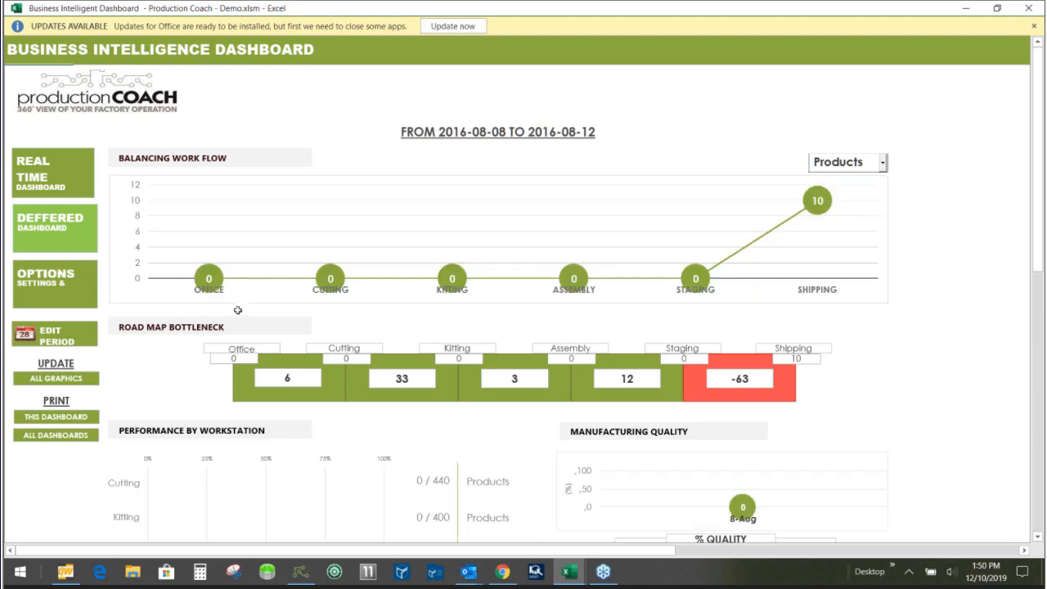
pyautogui.scroll(-10, 238, 318)
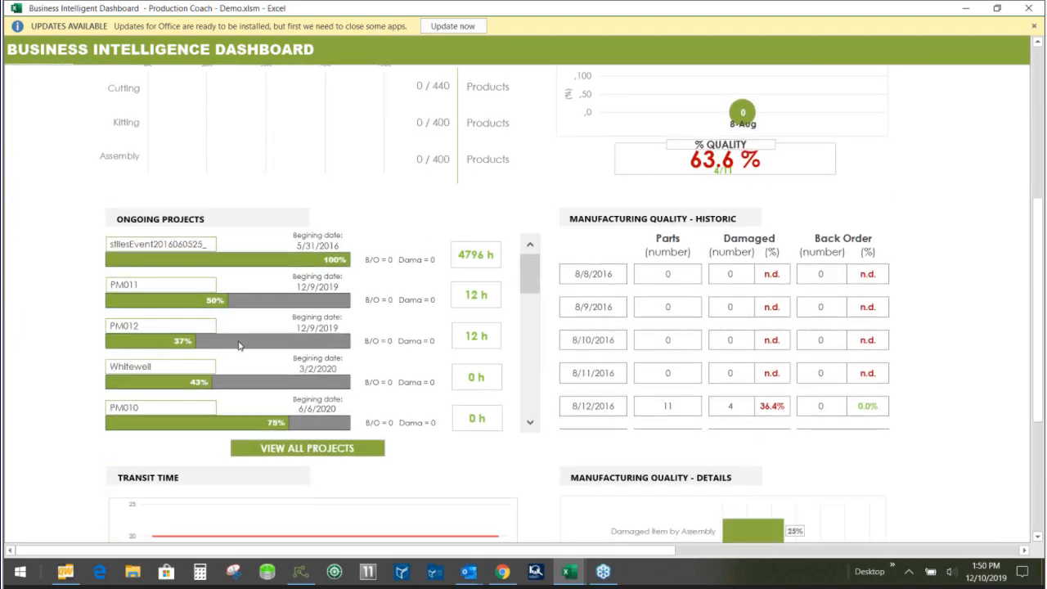
pyautogui.scroll(-2, 243, 345)
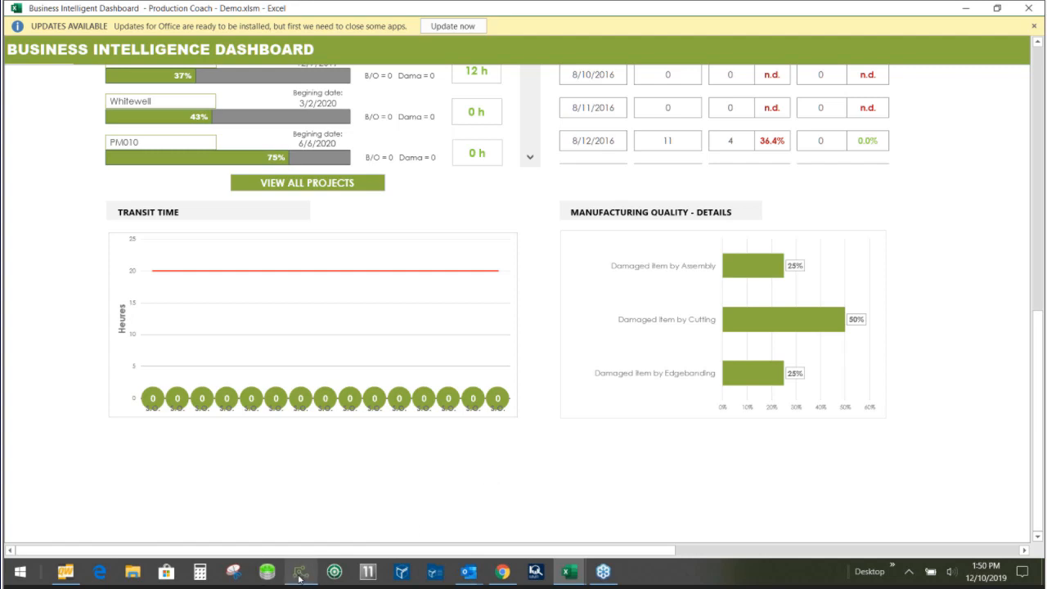
# - Switch to Chrome, open the bookmarked Jobsite Tracking site and submit the saved organization code
pyautogui.click(503, 572)
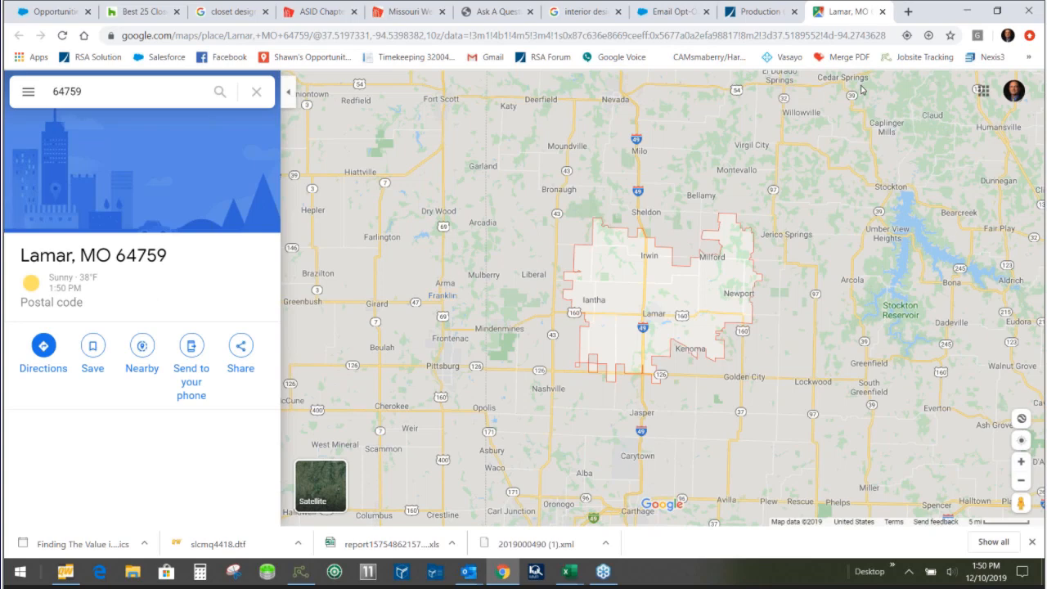
pyautogui.click(920, 56)
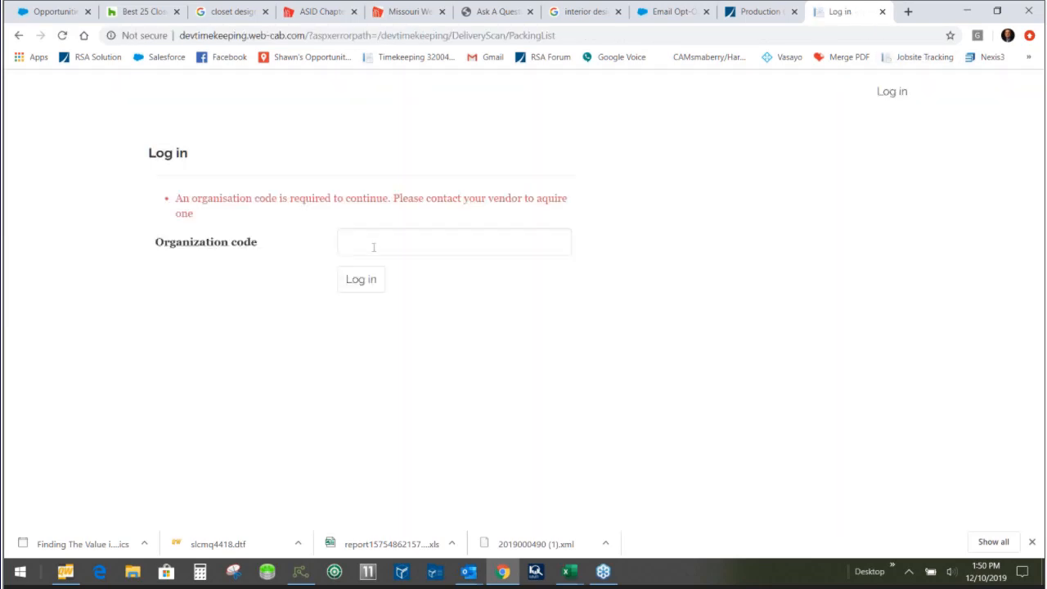
pyautogui.click(374, 243)
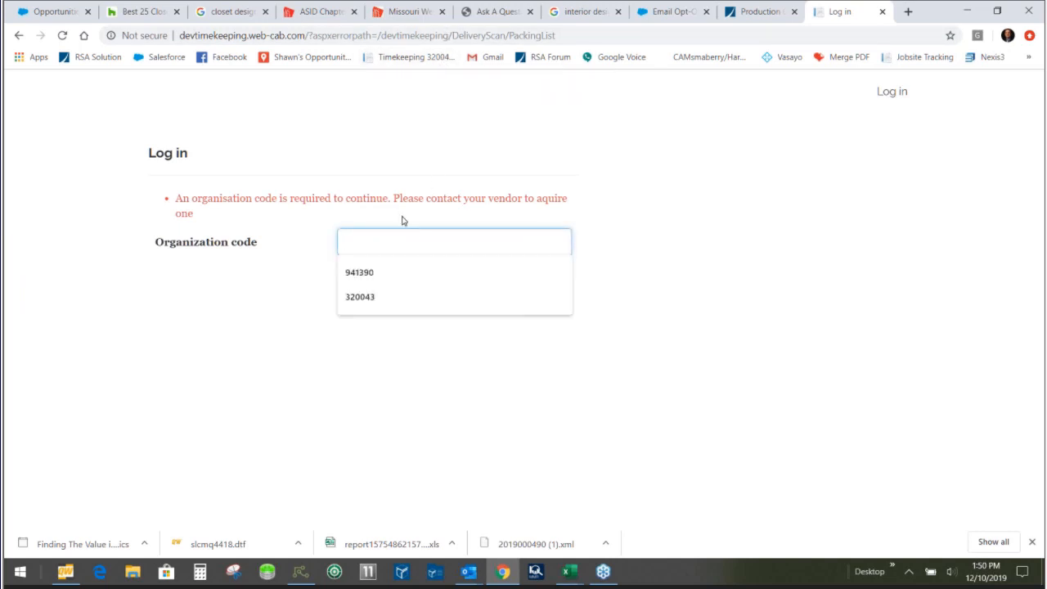
pyautogui.click(362, 305)
pyautogui.click(358, 281)
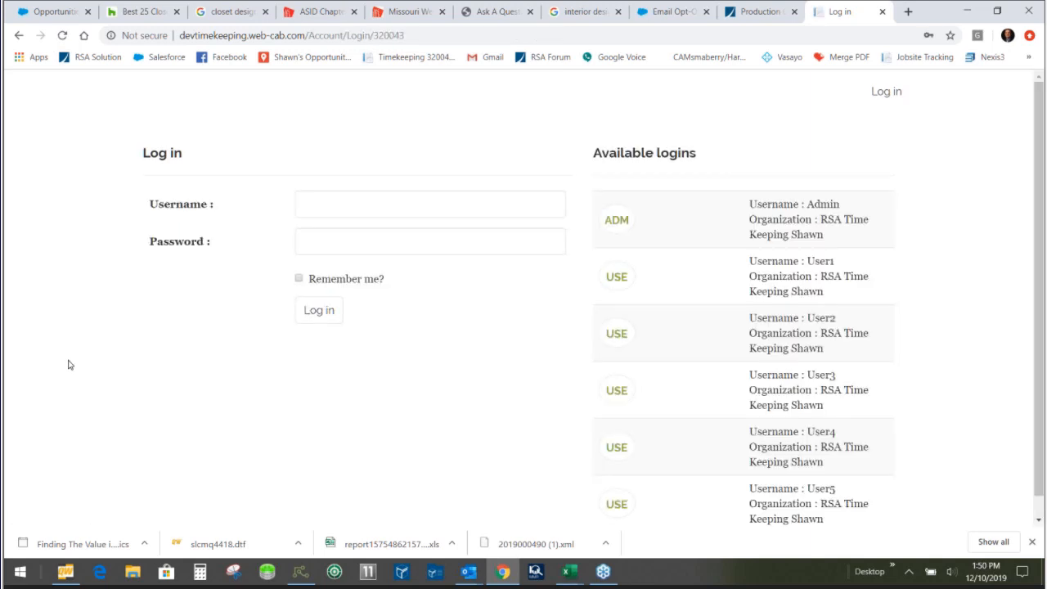
# - Log in to Jobsite Tracking as Admin with the saved username and account password
pyautogui.click(323, 204)
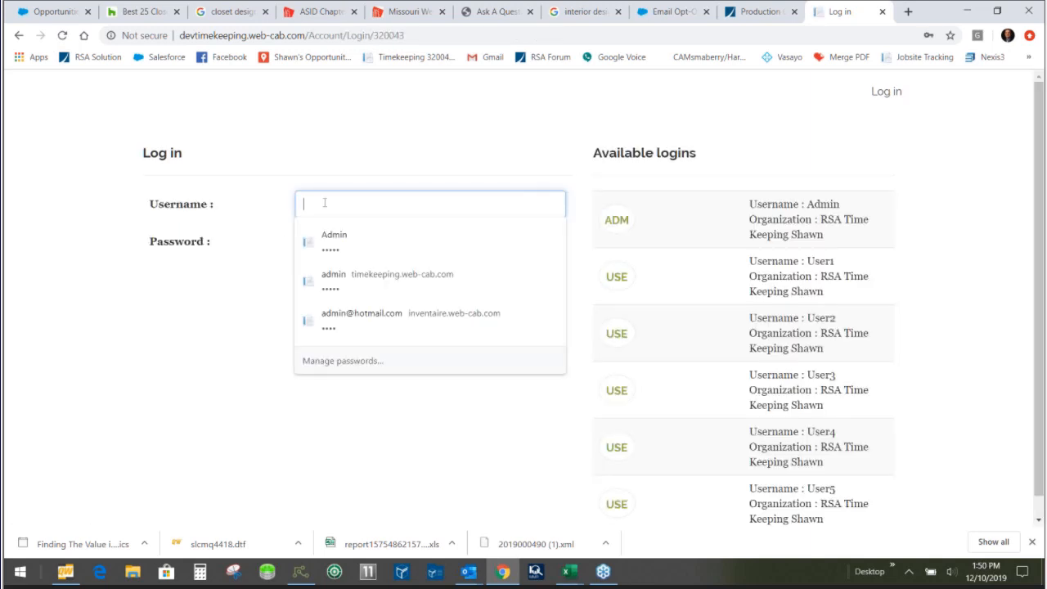
pyautogui.click(325, 244)
pyautogui.click(319, 310)
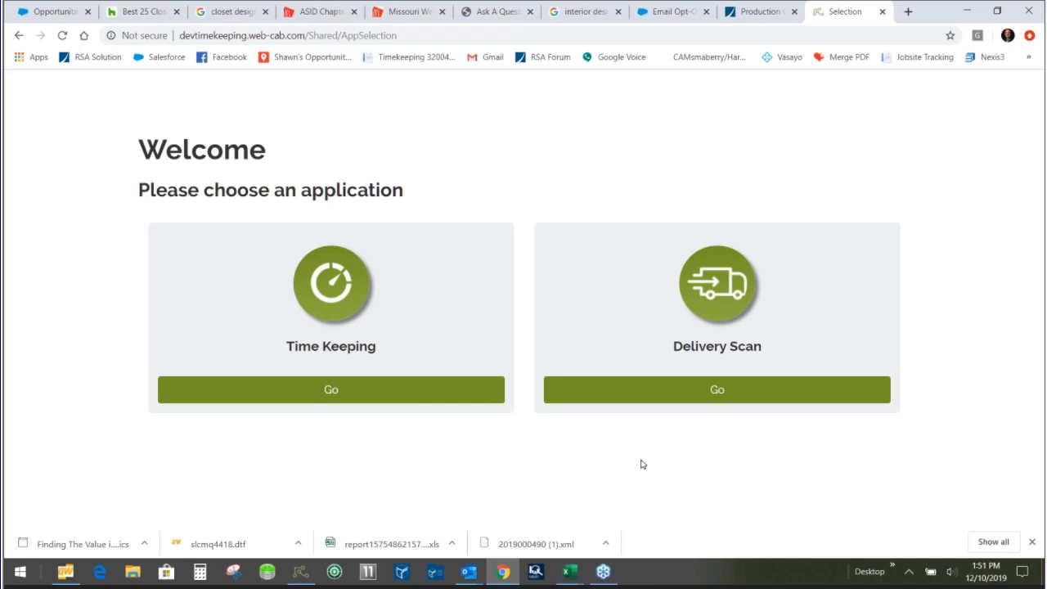
# - Open the Delivery Scan application and bring up job PM004 from packing list 1
pyautogui.click(715, 397)
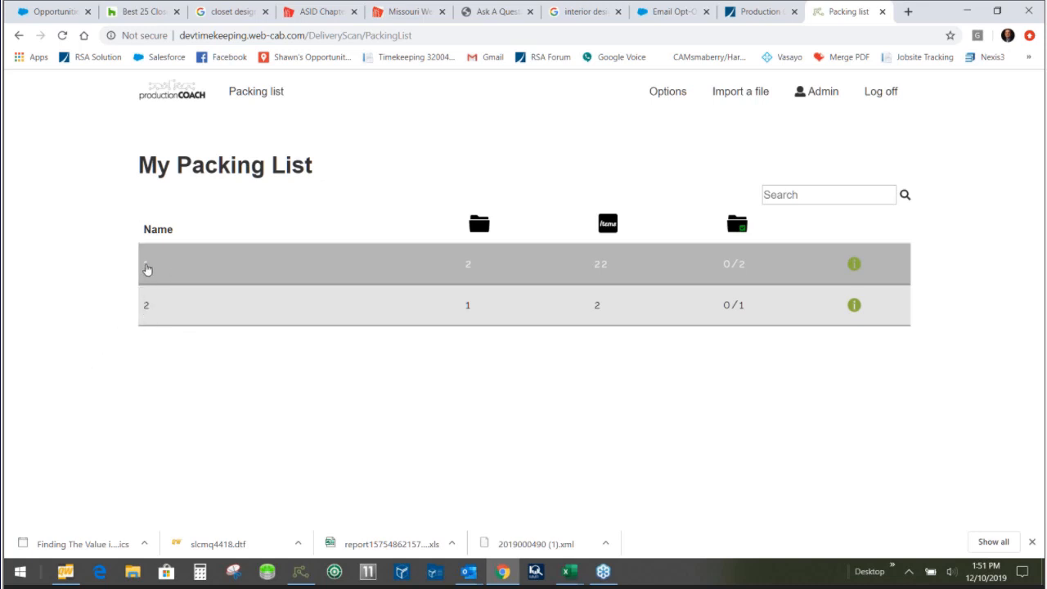
pyautogui.click(145, 274)
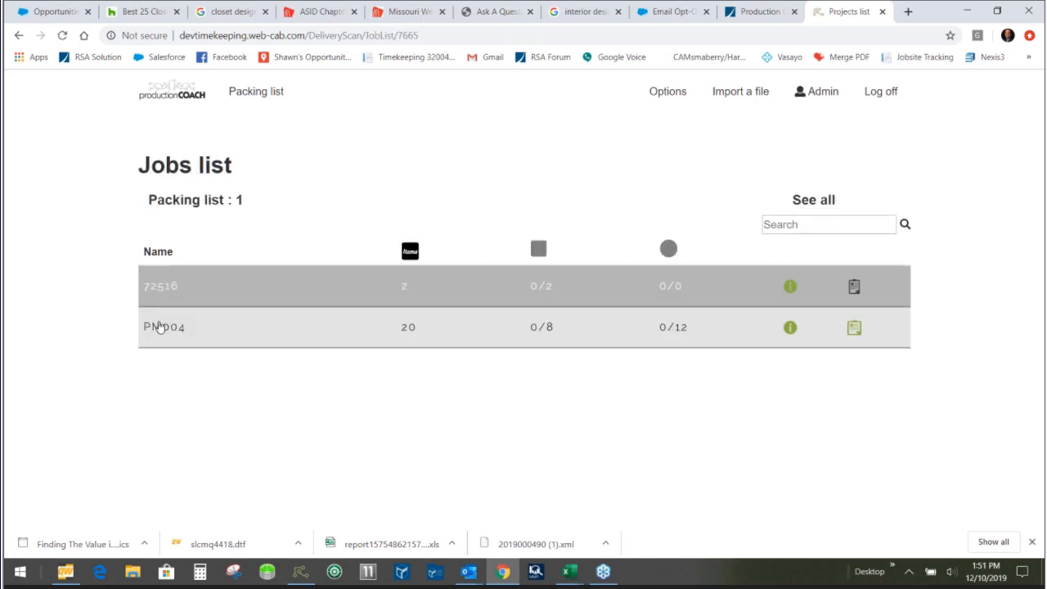
pyautogui.click(140, 343)
# - Set the status to Delivered, apply it to all PM004 products at once, and review the updated products list
pyautogui.scroll(-1, 107, 358)
pyautogui.click(743, 150)
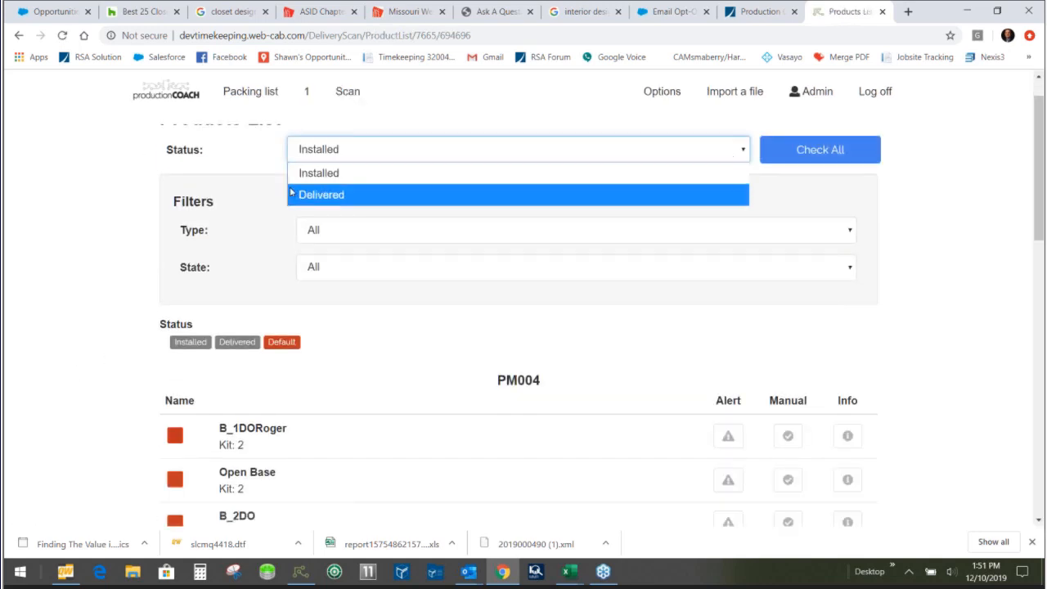
pyautogui.click(327, 193)
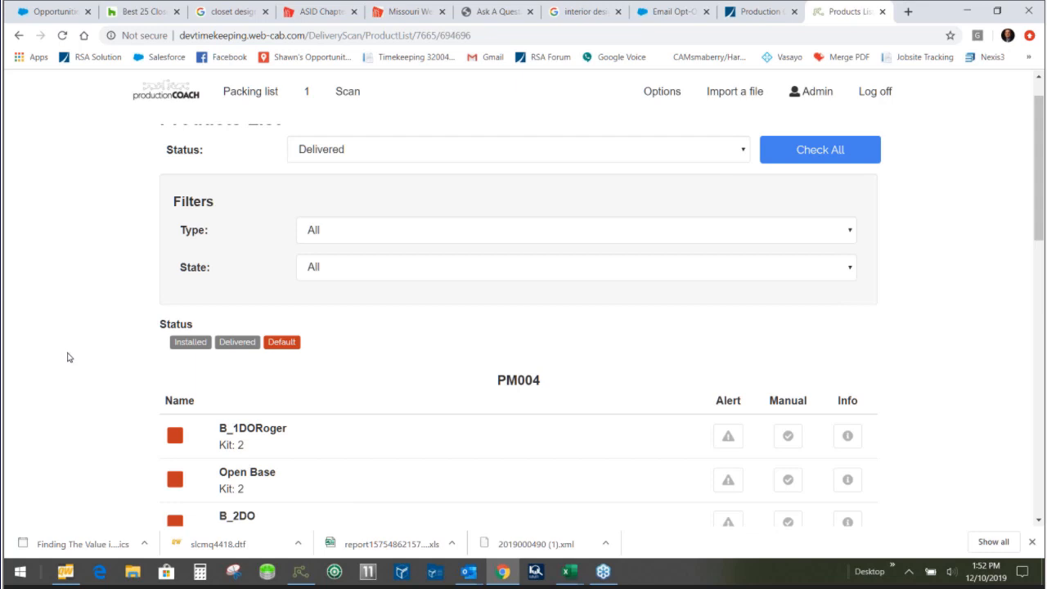
pyautogui.scroll(-1, 68, 358)
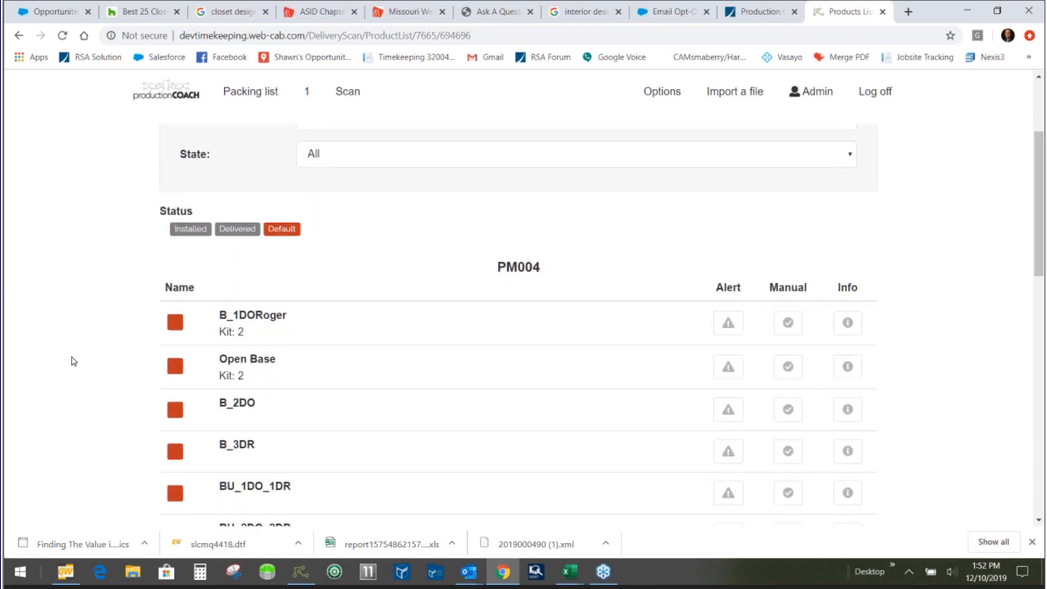
pyautogui.scroll(2, 71, 359)
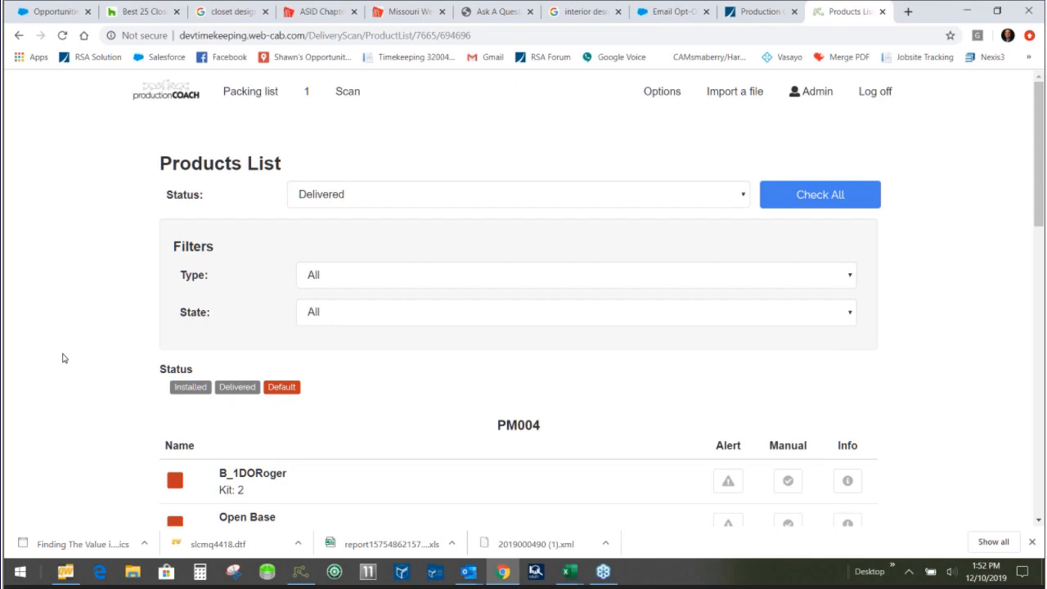
pyautogui.click(789, 204)
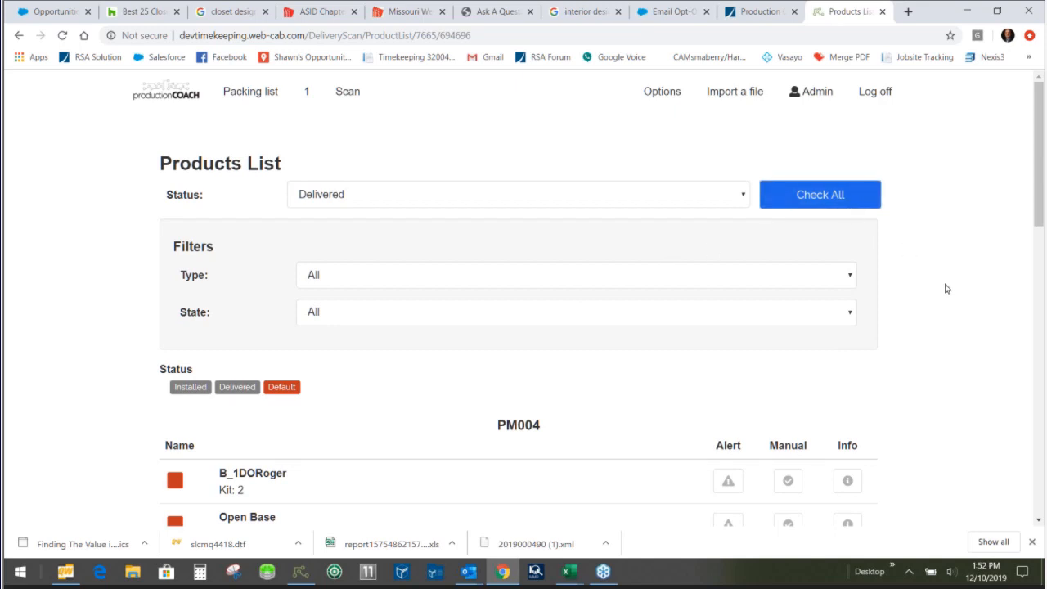
pyautogui.scroll(-2, 69, 325)
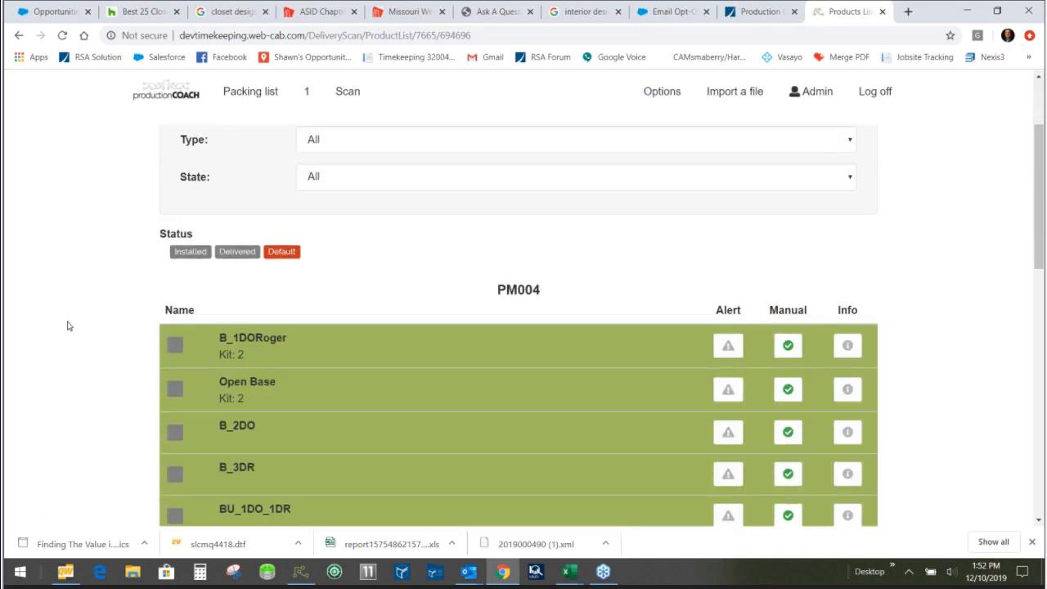
pyautogui.scroll(1, 69, 352)
pyautogui.scroll(-2, 69, 352)
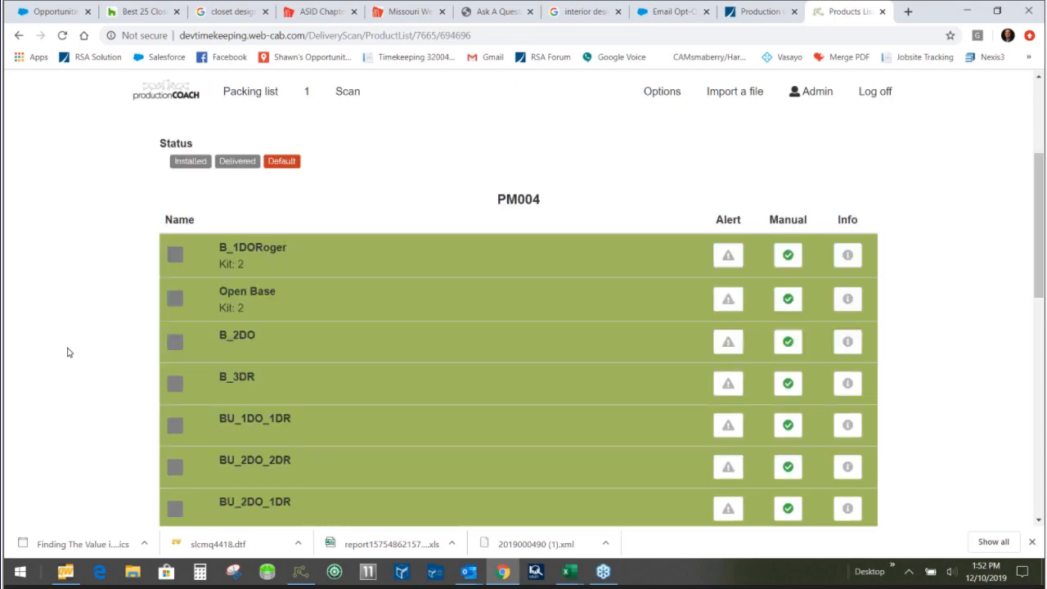
# - Raise an alert on product B_1DORoger with reason Fell Off Truck and the note "hdshdshjhdjkhdaskjhdsakjhdsakj"
pyautogui.click(728, 256)
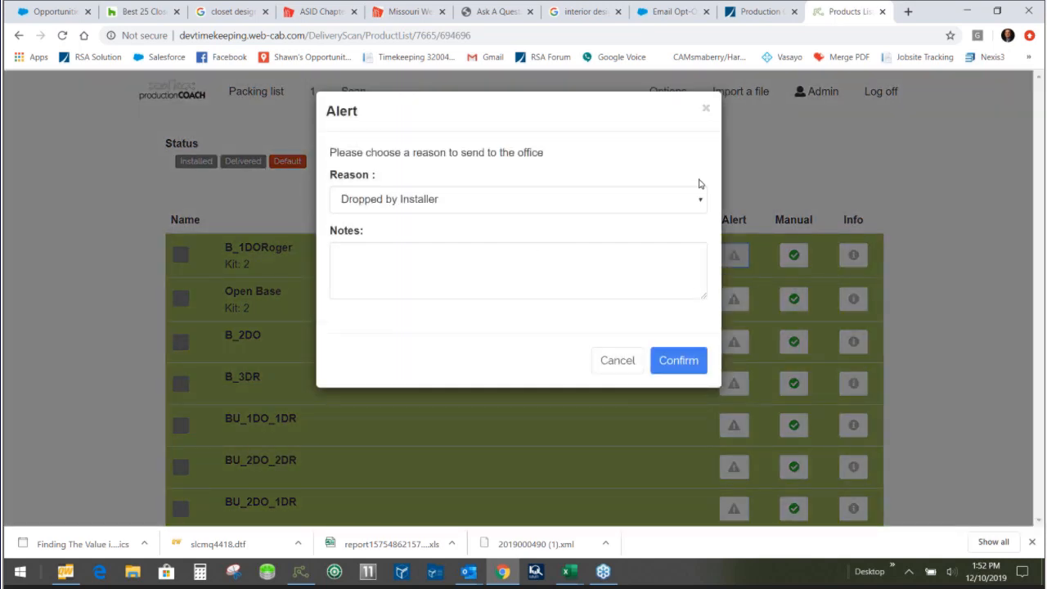
pyautogui.click(701, 202)
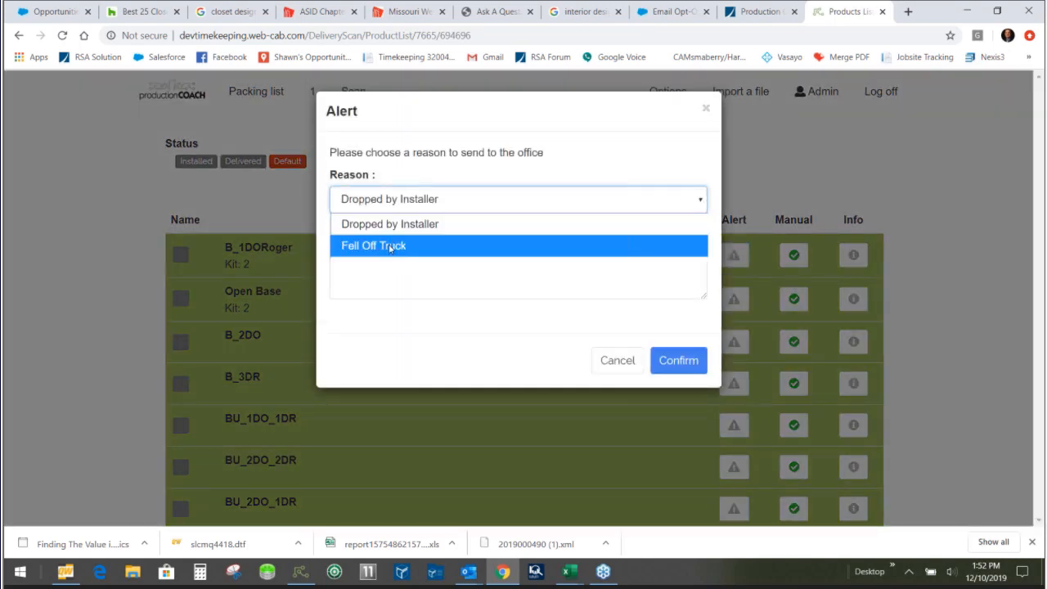
pyautogui.click(390, 247)
pyautogui.click(376, 266)
pyautogui.write('hdshdshjhdjkhdaskjhdsakjhdsakj')
pyautogui.click(668, 364)
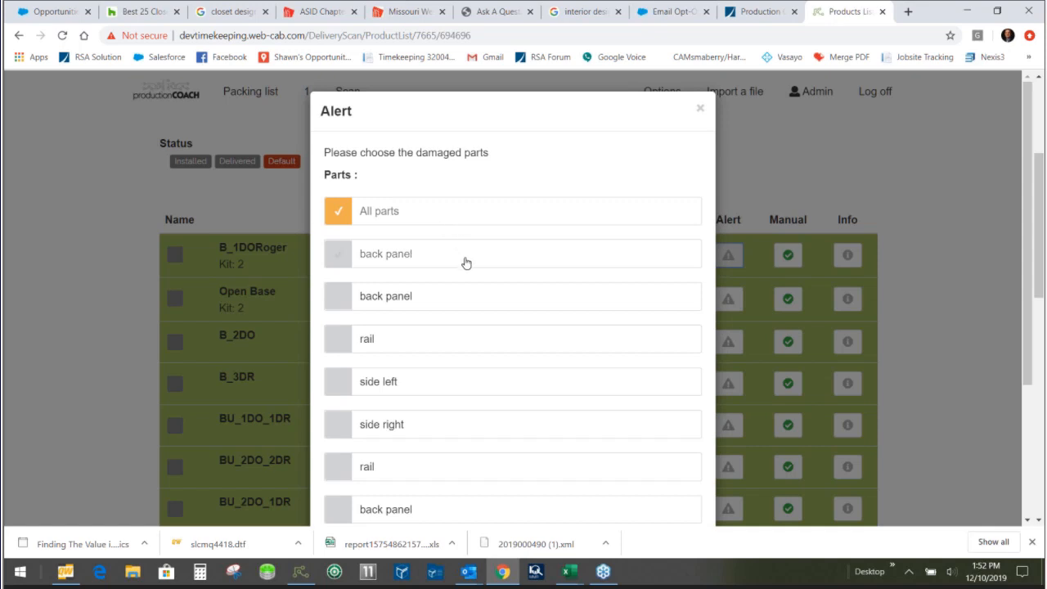
# - Mark the door as the damaged part of B_1DORoger and confirm the alert
pyautogui.scroll(-2, 491, 323)
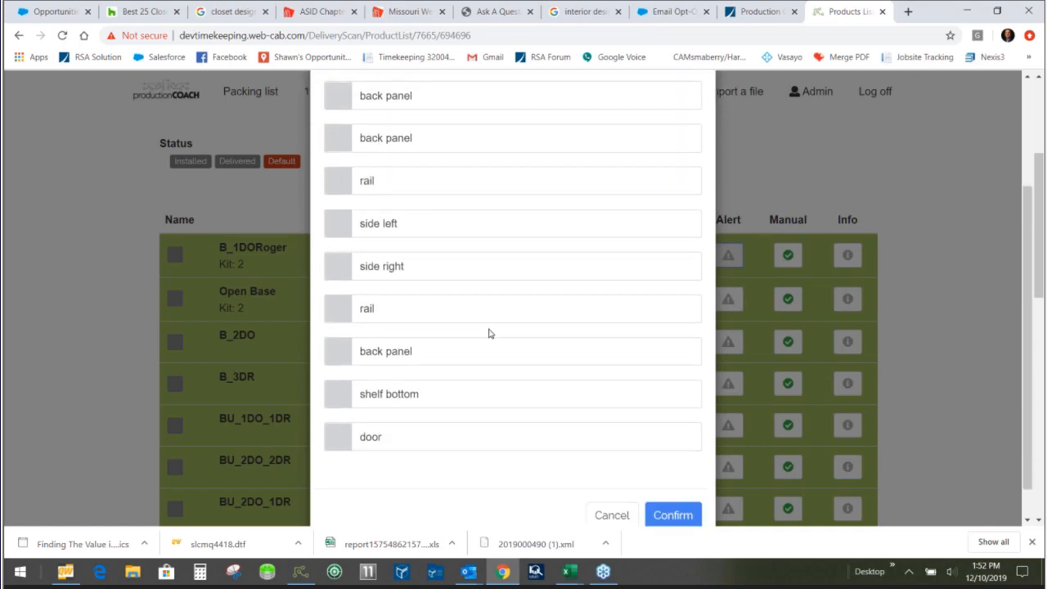
pyautogui.click(339, 437)
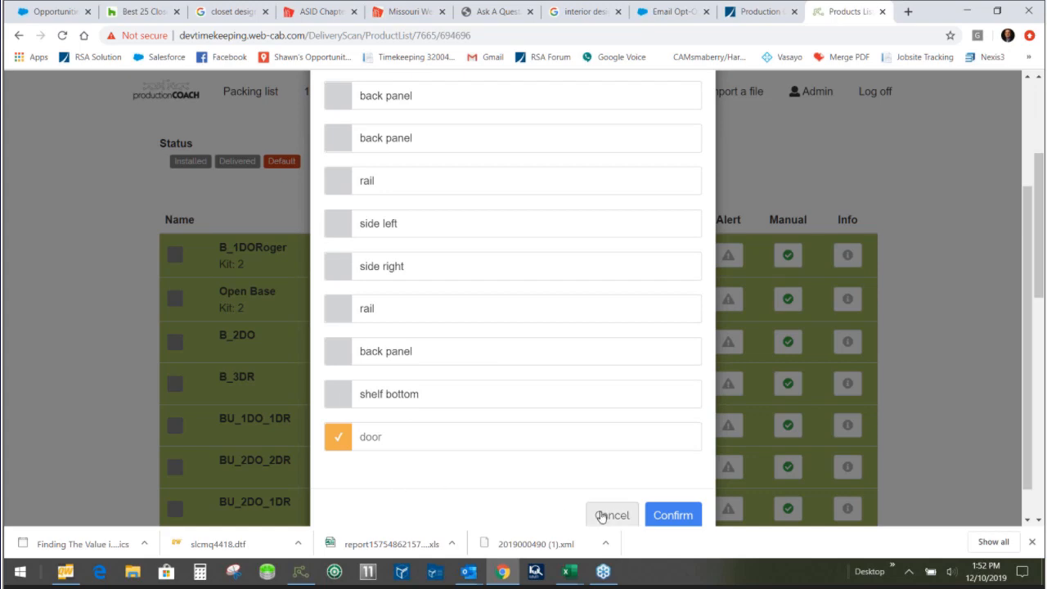
pyautogui.click(672, 514)
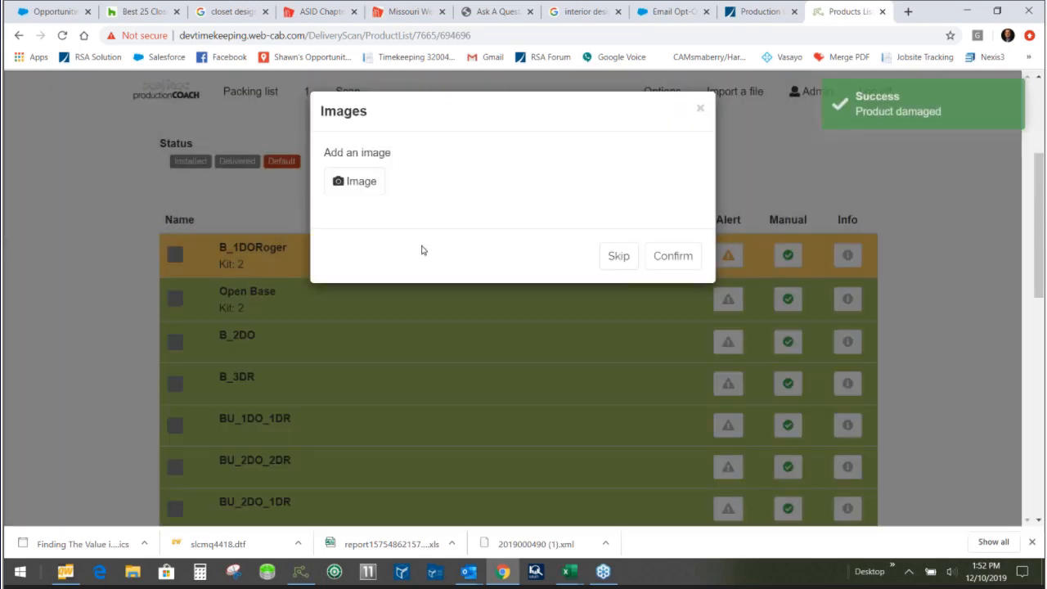
# - Browse the Pictures folder for a damage image, cancel the file selection and skip adding an image
pyautogui.click(385, 188)
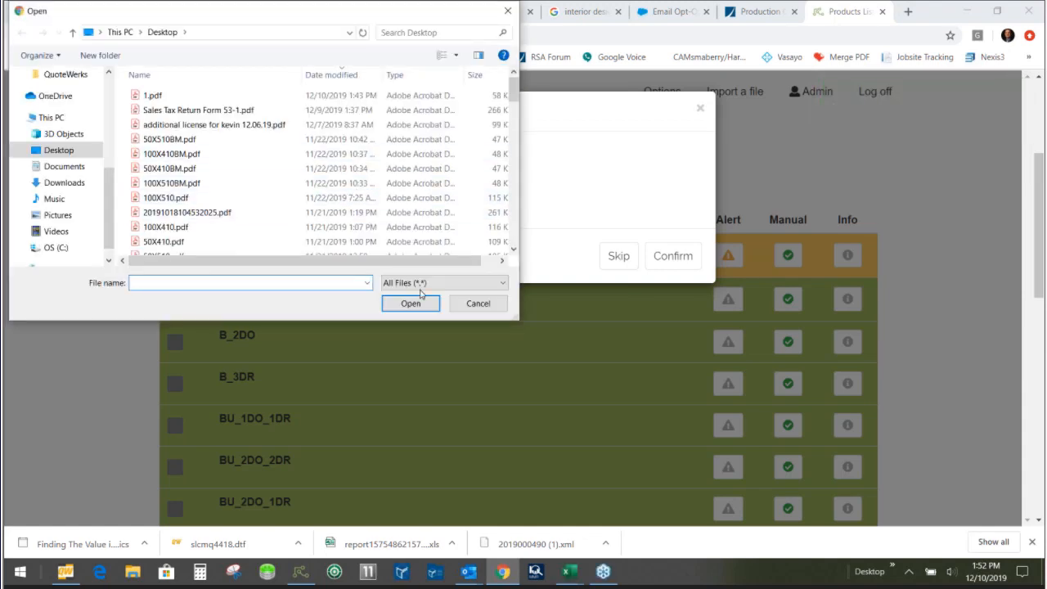
pyautogui.click(65, 218)
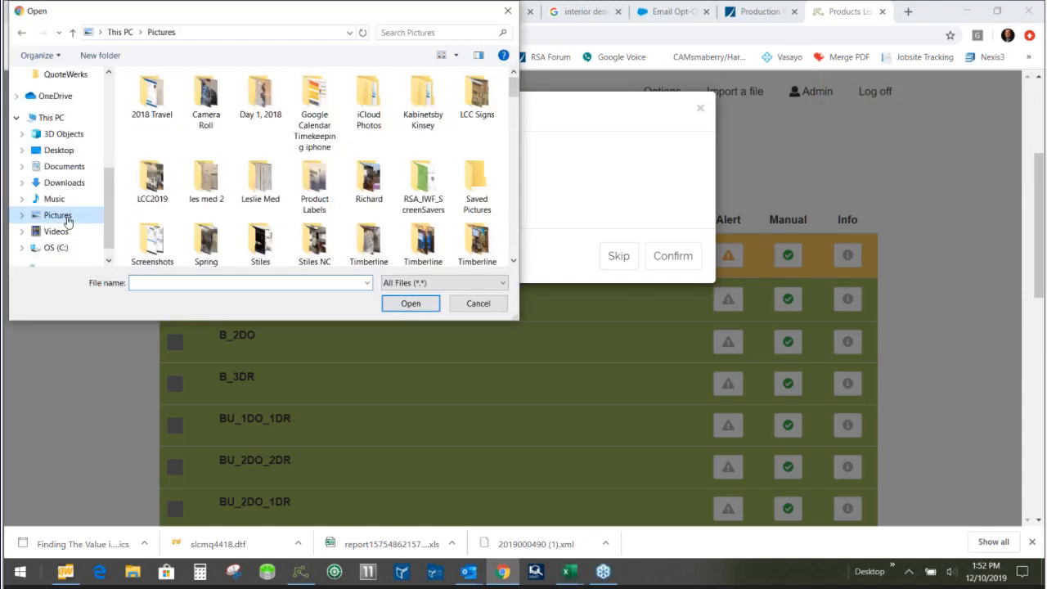
pyautogui.click(478, 304)
pyautogui.click(617, 255)
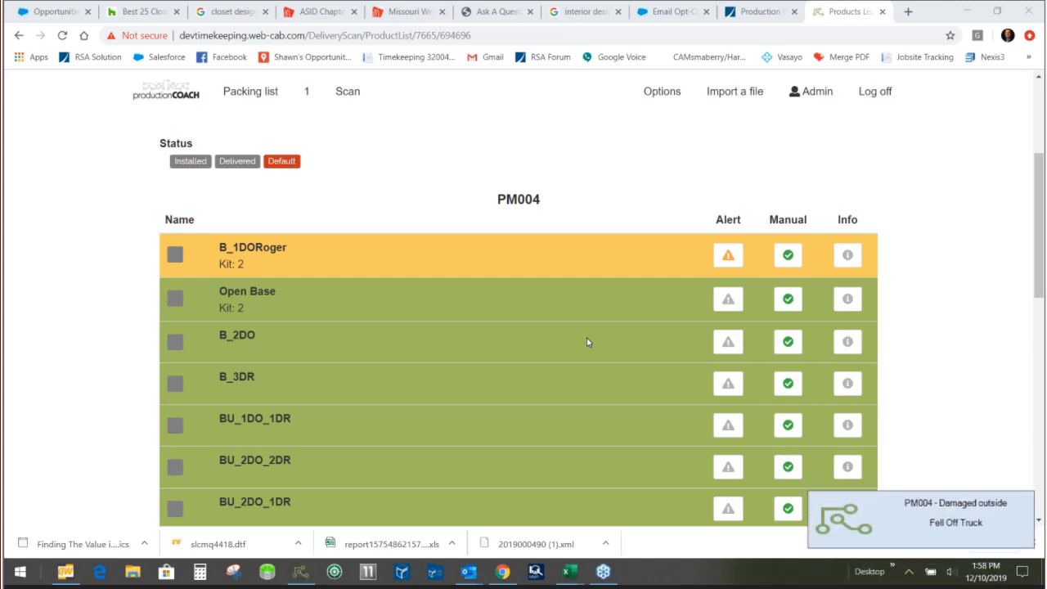
# - Open the PM004 damage notification, review its reason, note and station in the Warning Center, and dismiss the window
pyautogui.click(887, 514)
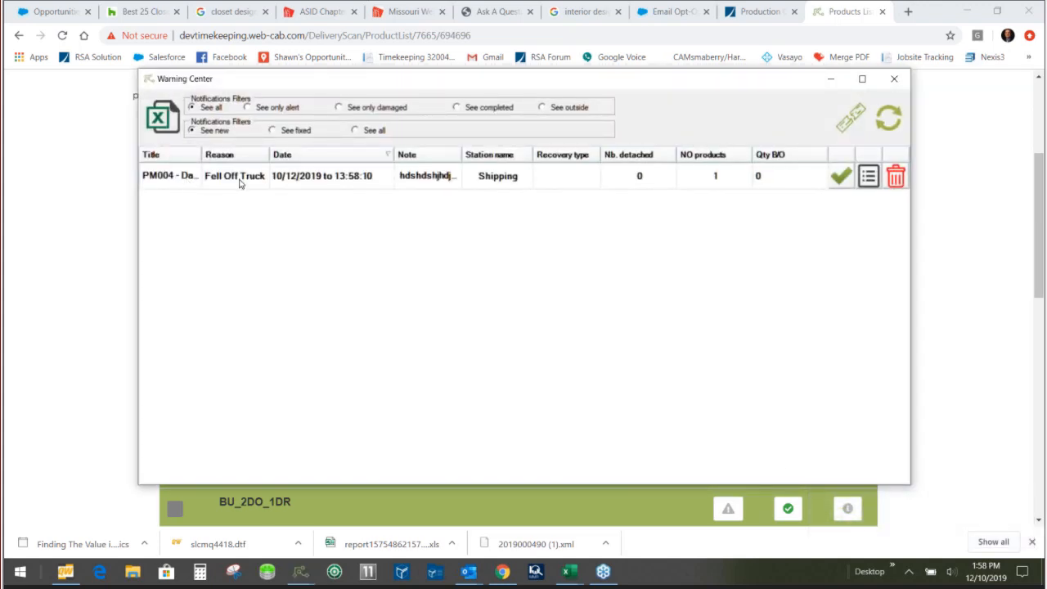
pyautogui.moveTo(688, 87); pyautogui.dragTo(532, 88)
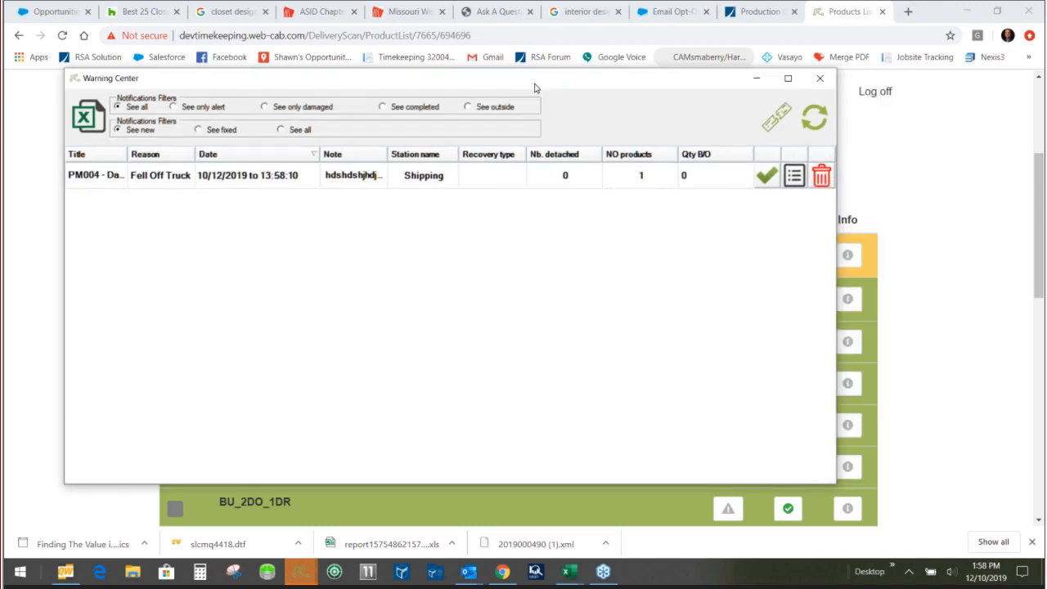
pyautogui.click(738, 84)
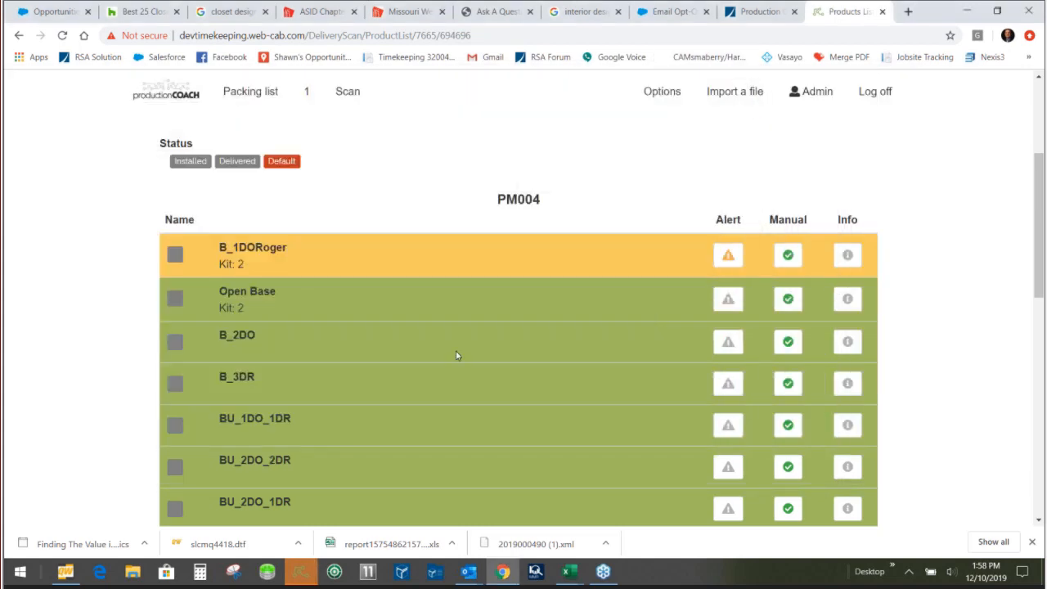